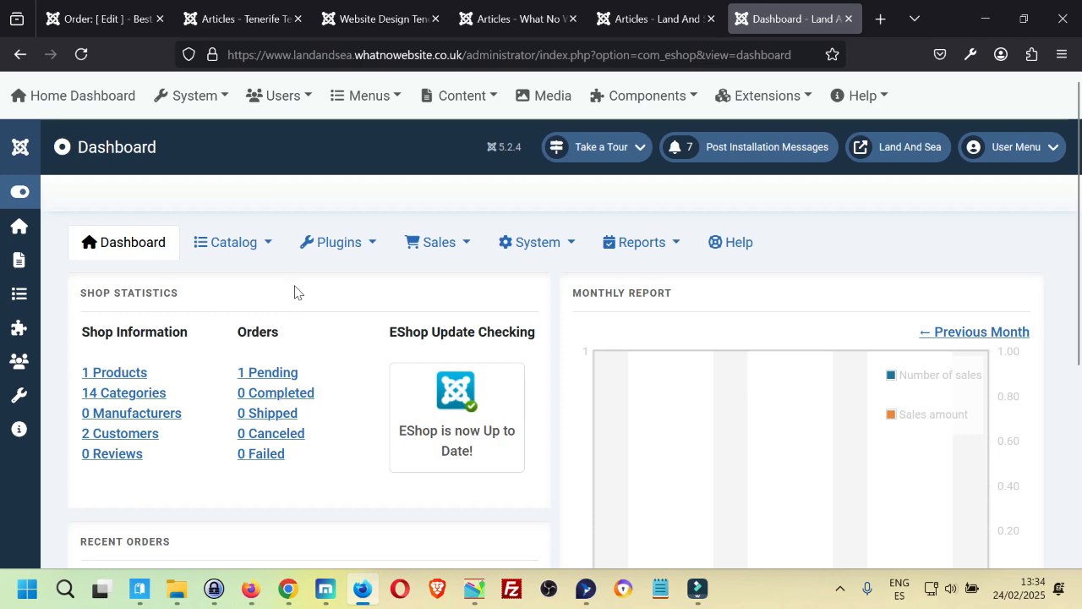
- Go to the EShop component's category list and open the CBE Electrical category for editing
{"action": "left_click", "coordinate": [645, 97]}
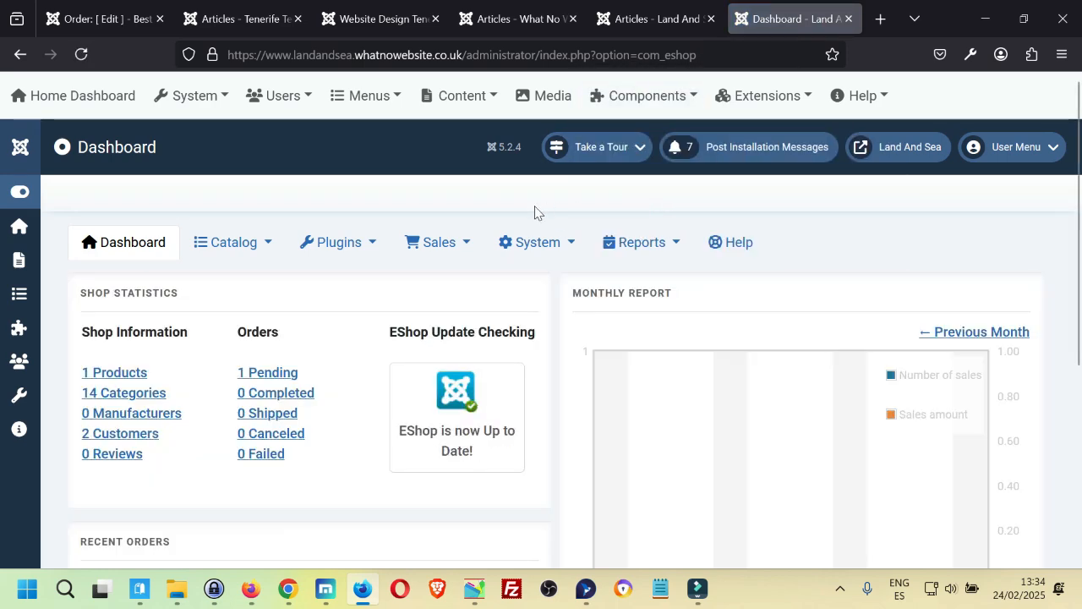
{"action": "left_click", "coordinate": [253, 250]}
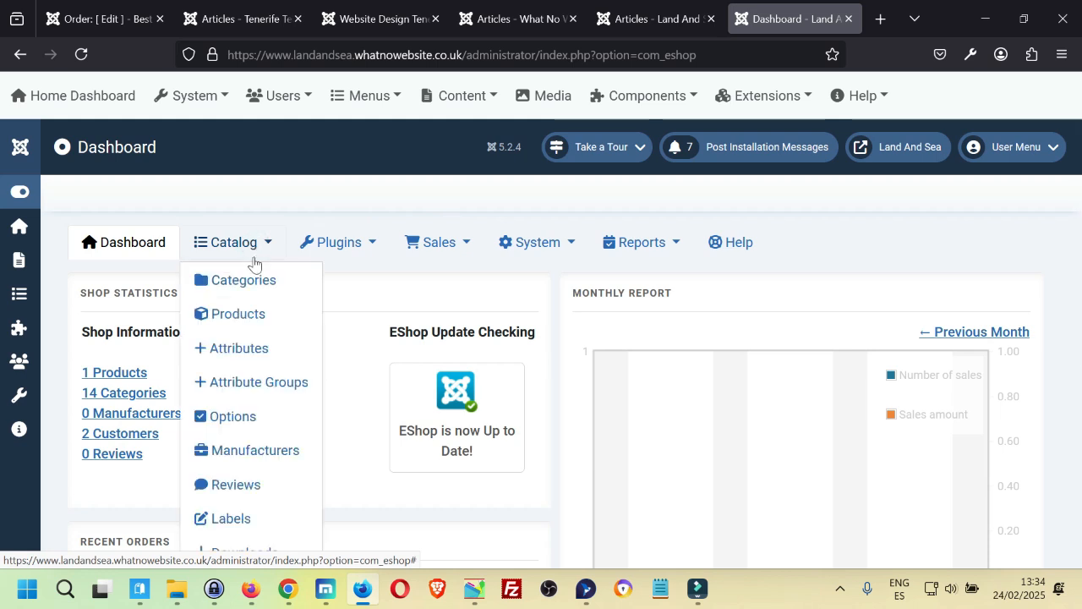
{"action": "left_click", "coordinate": [257, 283]}
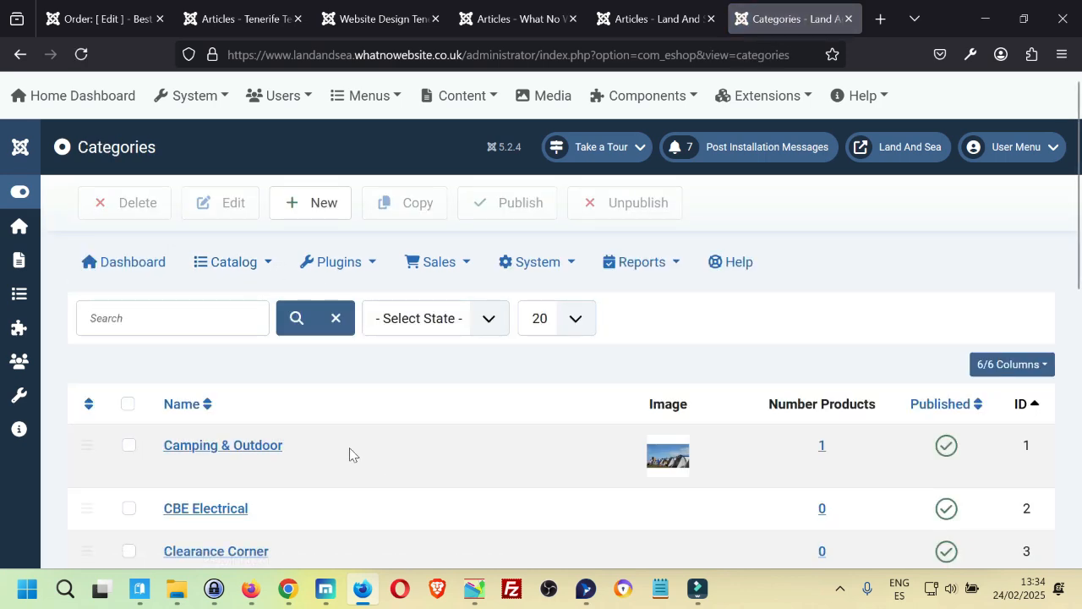
{"action": "scroll", "coordinate": [360, 445], "scroll_direction": "down", "scroll_amount": 5}
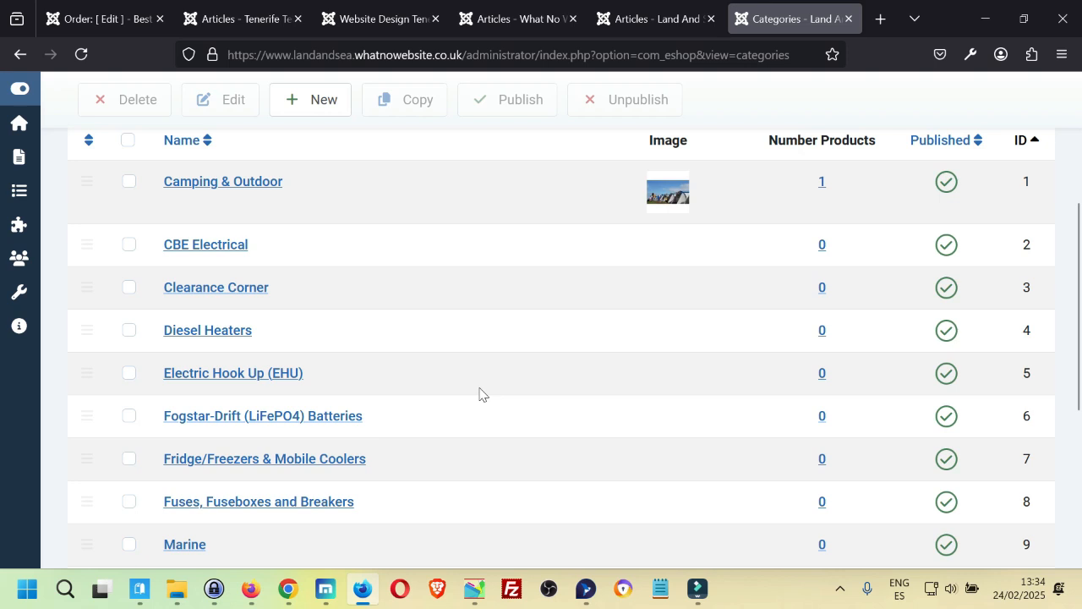
{"action": "scroll", "coordinate": [480, 394], "scroll_direction": "up", "scroll_amount": 2}
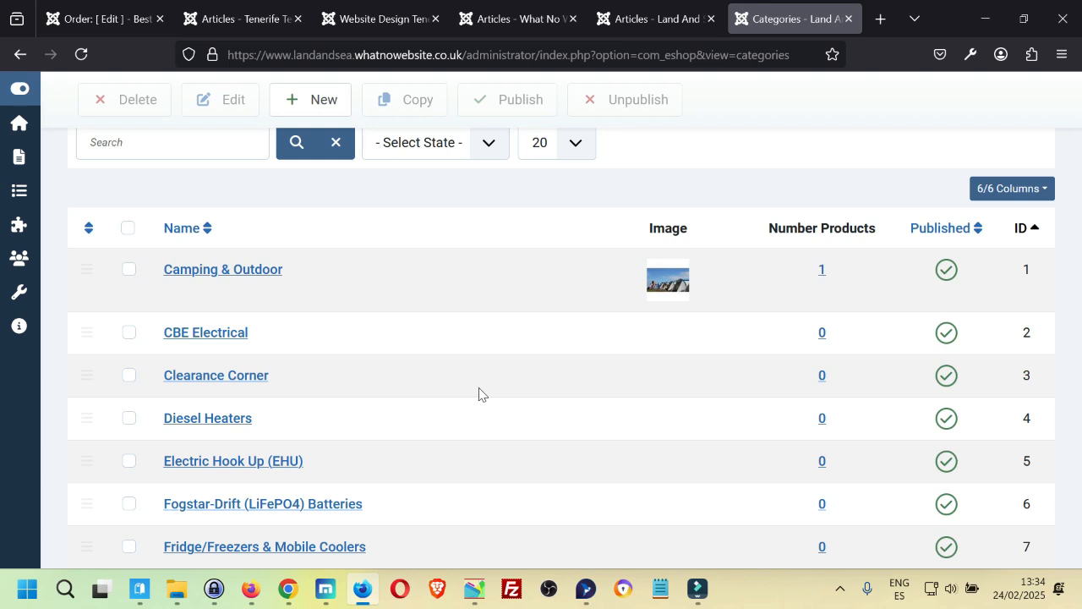
{"action": "left_click", "coordinate": [217, 333]}
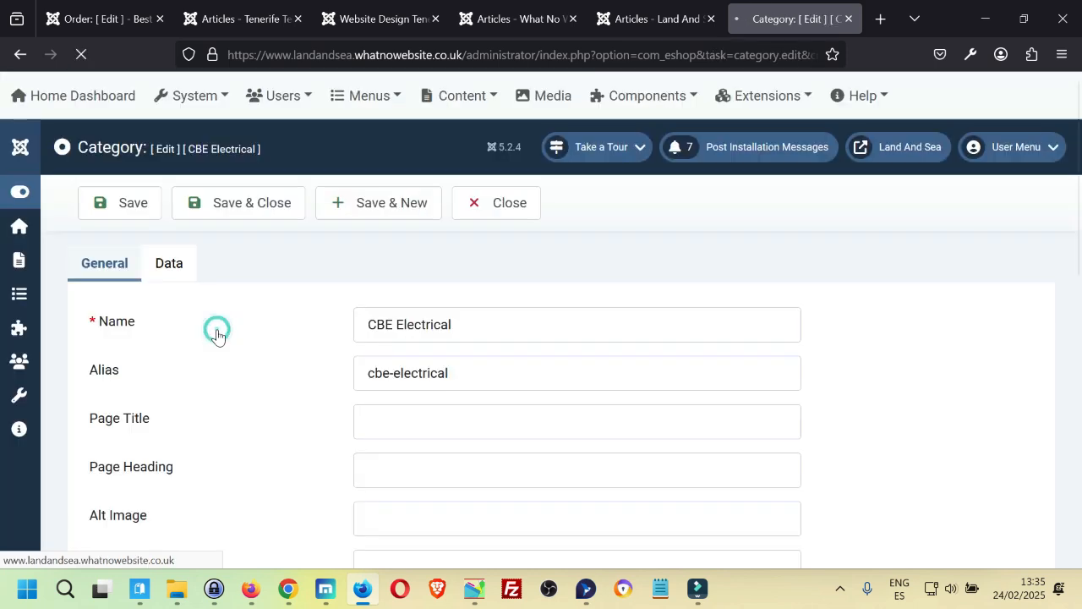
- Look through the category's general fields, from name and alias to description, meta keywords and meta description
{"action": "middle_click", "coordinate": [271, 319]}
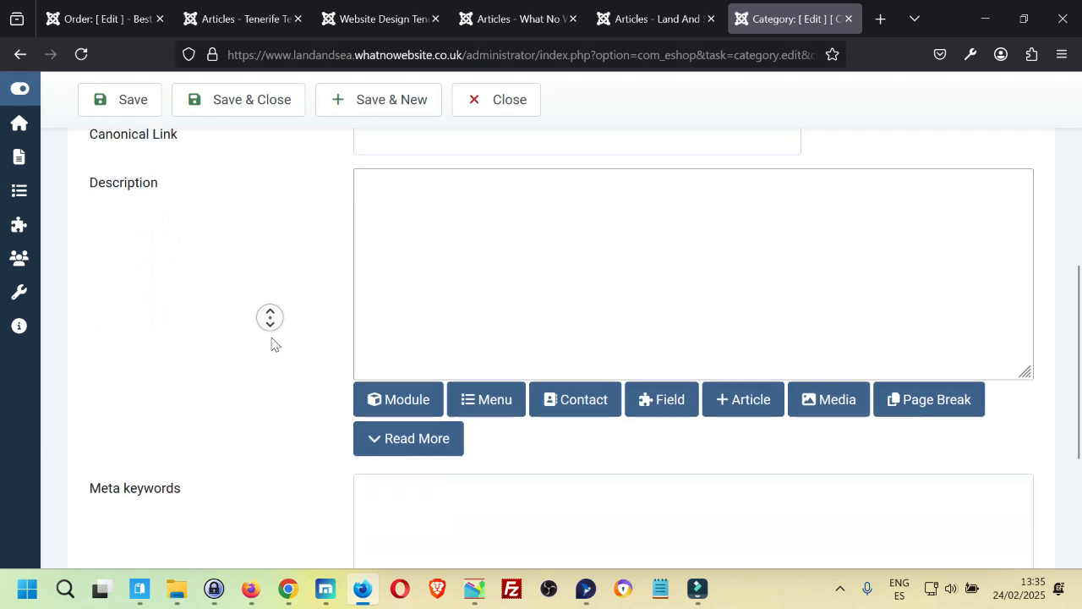
{"action": "left_click", "coordinate": [272, 338]}
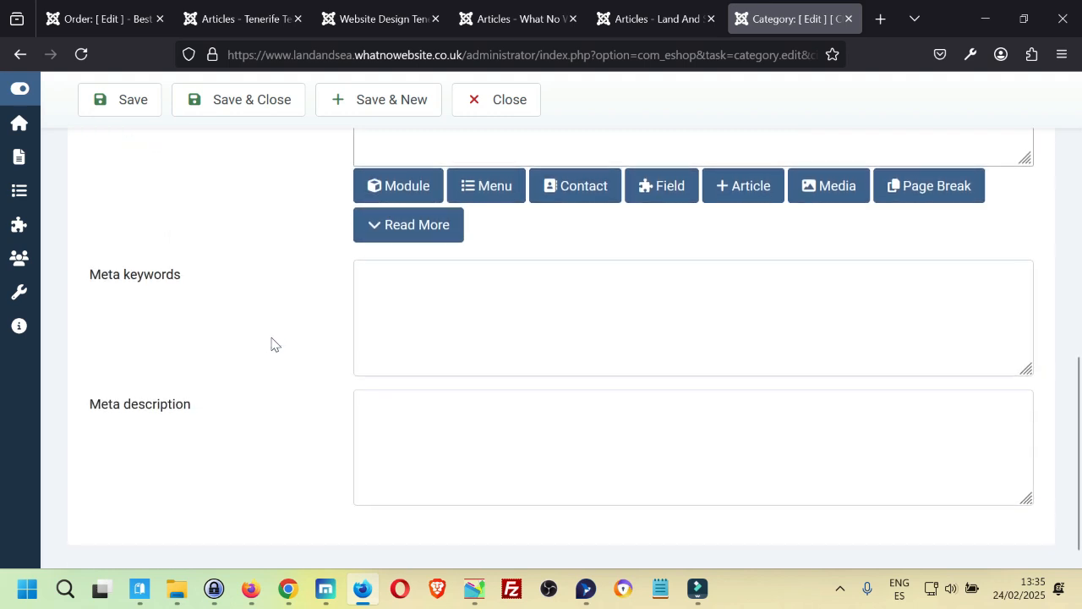
{"action": "scroll", "coordinate": [271, 342], "scroll_direction": "down", "scroll_amount": 1}
{"action": "scroll", "coordinate": [271, 343], "scroll_direction": "up", "scroll_amount": 5}
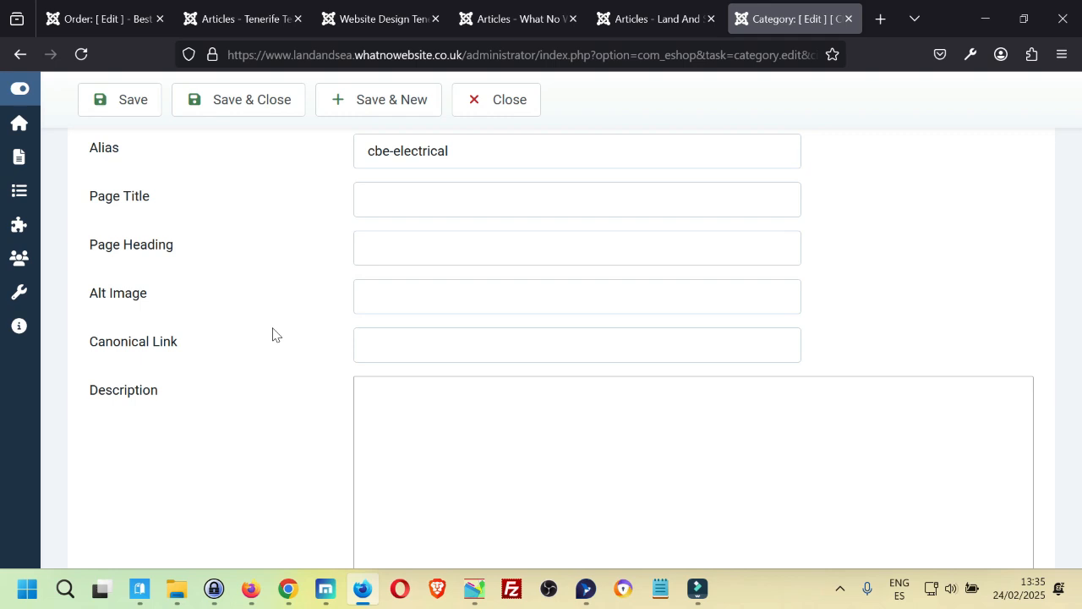
{"action": "scroll", "coordinate": [272, 334], "scroll_direction": "down", "scroll_amount": 5}
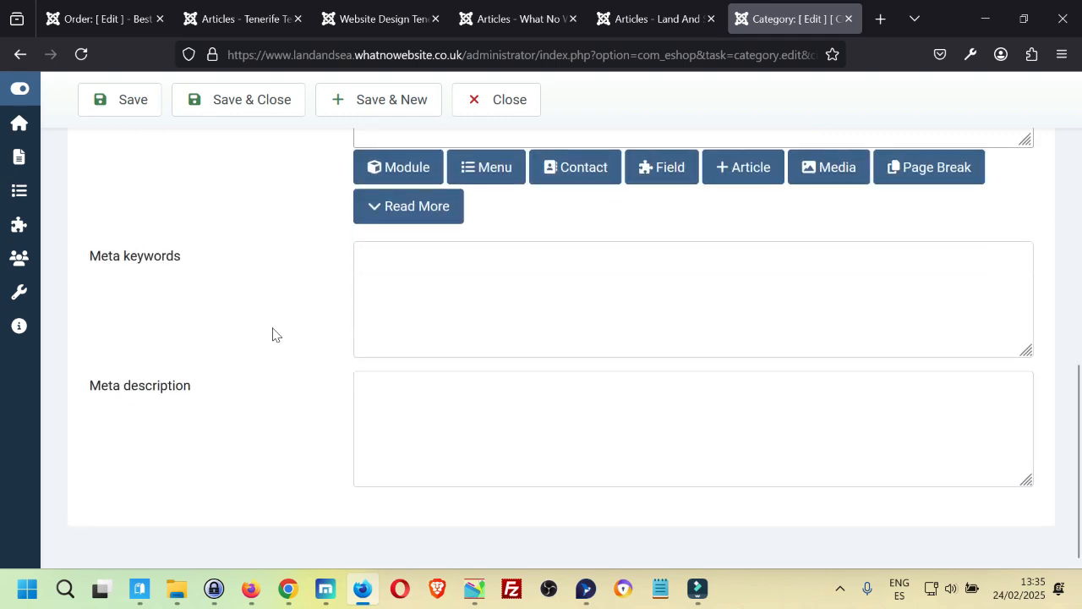
{"action": "scroll", "coordinate": [272, 334], "scroll_direction": "up", "scroll_amount": 10}
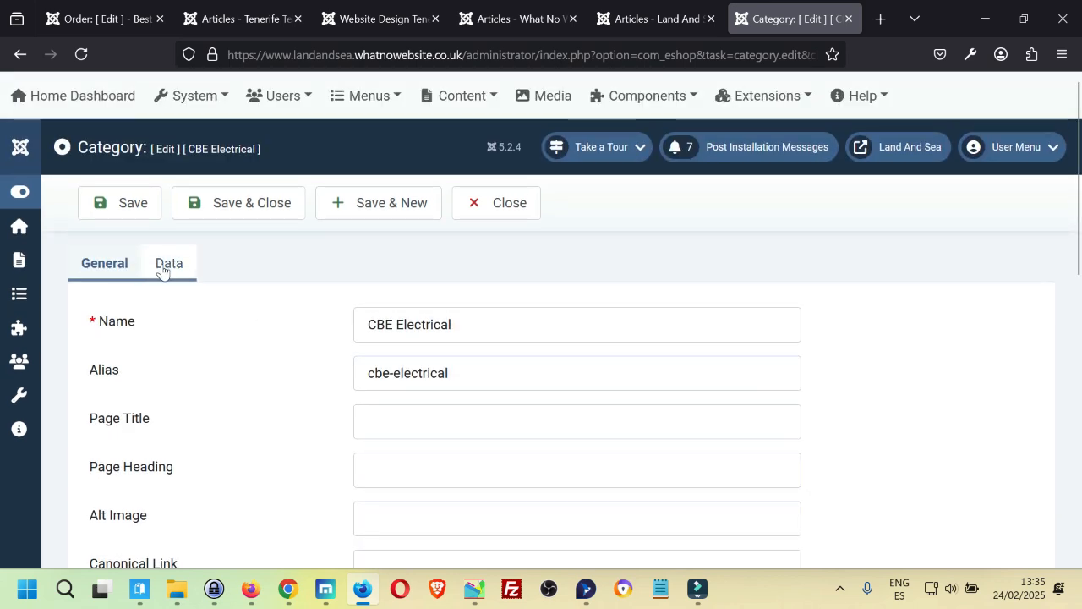
{"action": "mouse_move", "coordinate": [324, 590]}
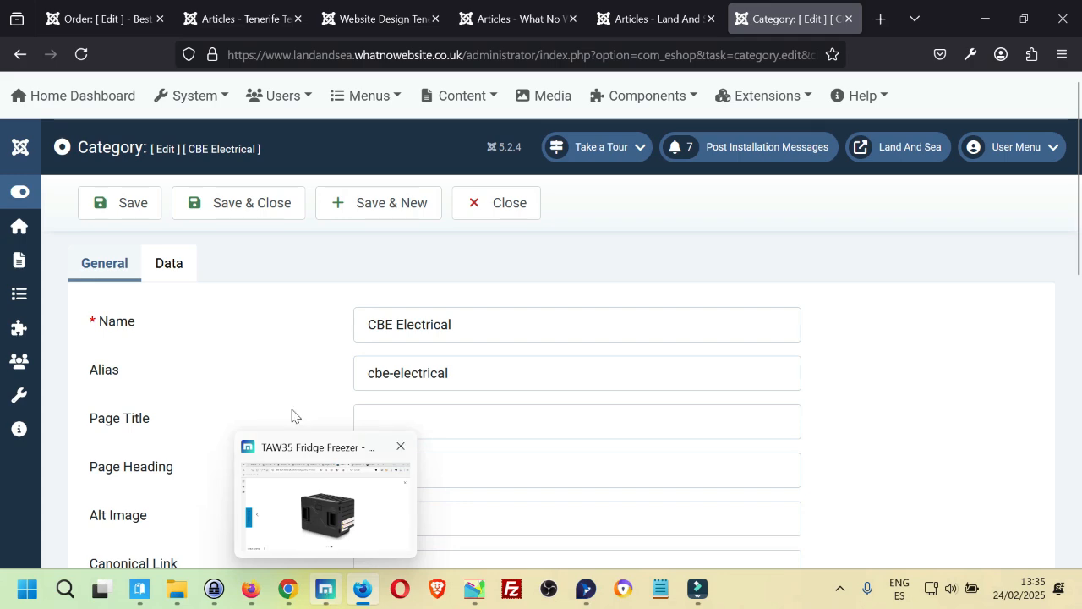
- Show the category's Data settings and copy the Camping & Outdoor images folder's address as text in File Explorer
{"action": "left_click", "coordinate": [179, 269]}
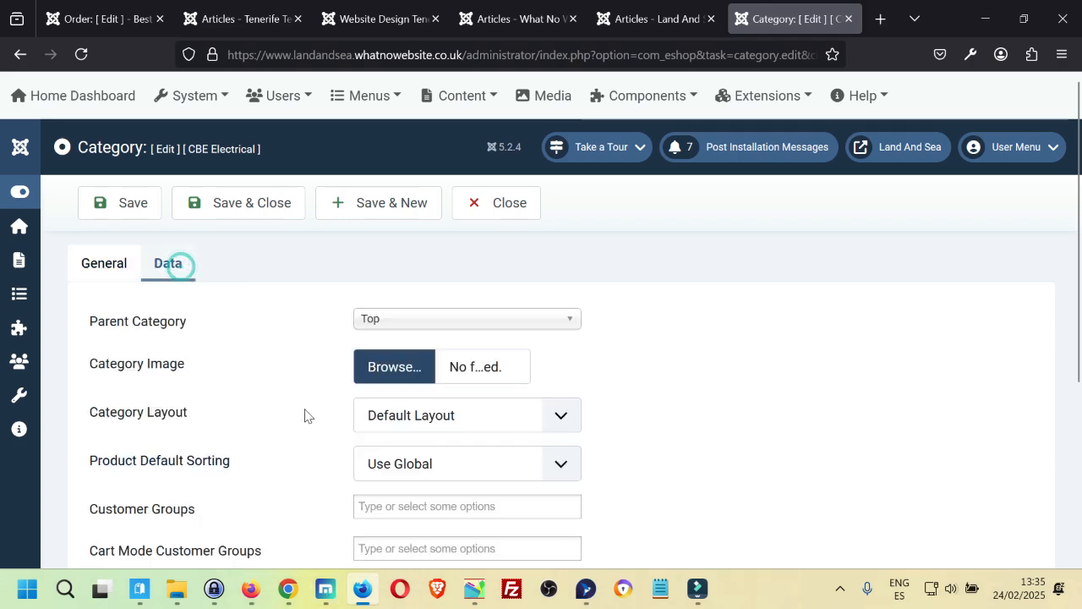
{"action": "mouse_move", "coordinate": [177, 589]}
{"action": "left_click", "coordinate": [272, 536]}
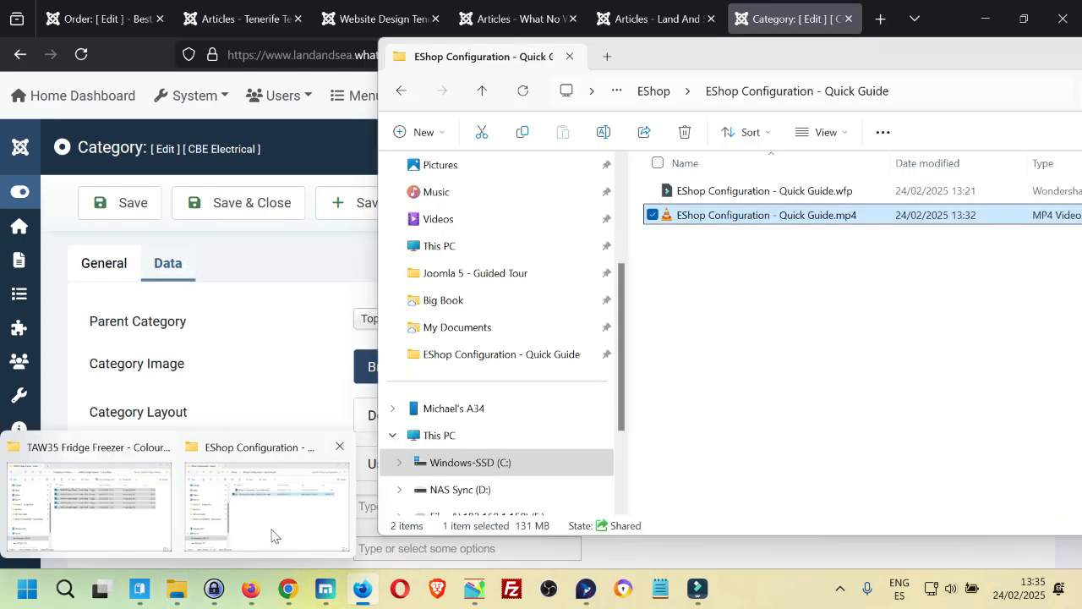
{"action": "left_click", "coordinate": [159, 542]}
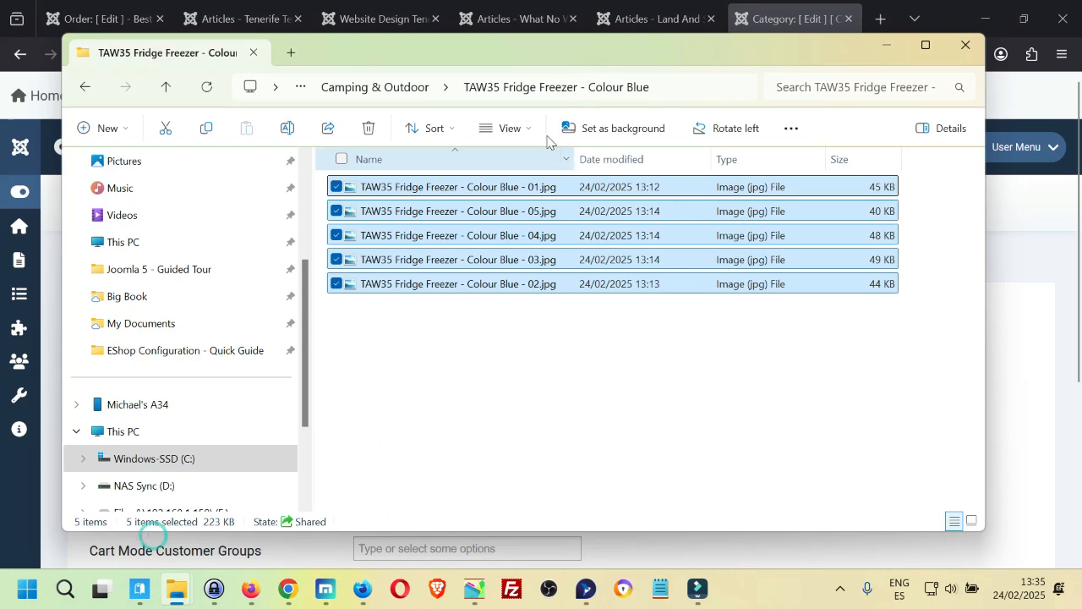
{"action": "left_click", "coordinate": [405, 95]}
{"action": "right_click", "coordinate": [507, 87]}
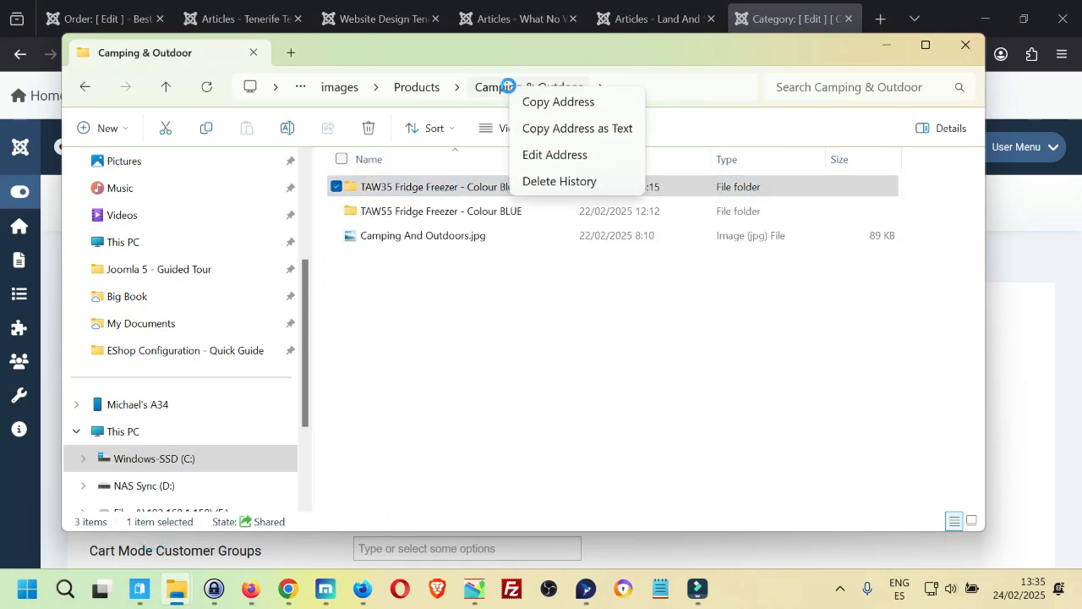
{"action": "left_click", "coordinate": [563, 128]}
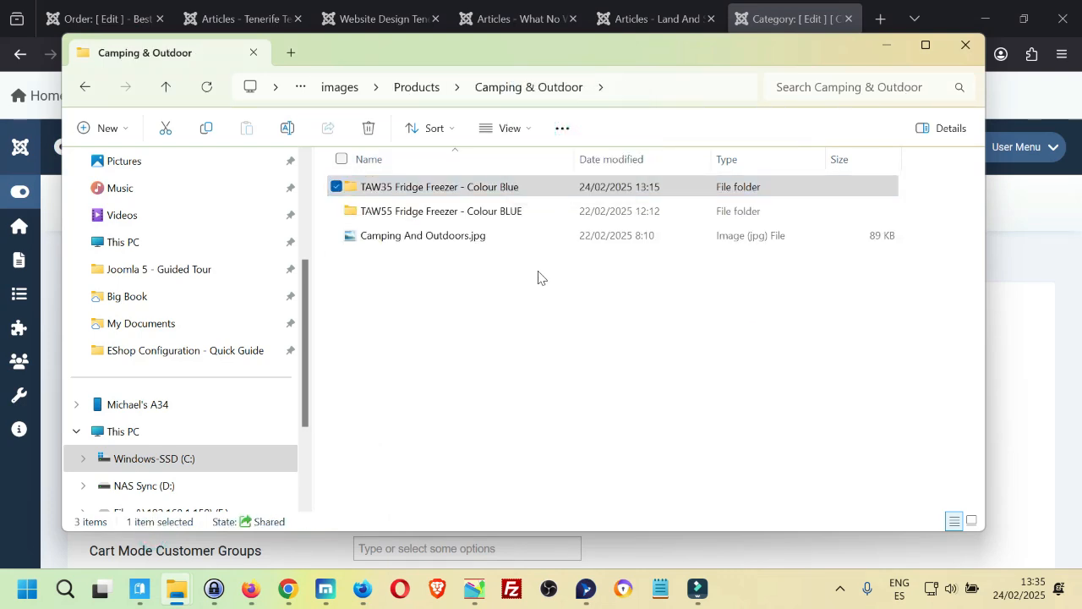
- Return to the category form and choose Camping And Outdoors.jpg from the copied folder path as the category image
{"action": "key", "text": "alt+Tab"}
{"action": "left_click", "coordinate": [420, 369]}
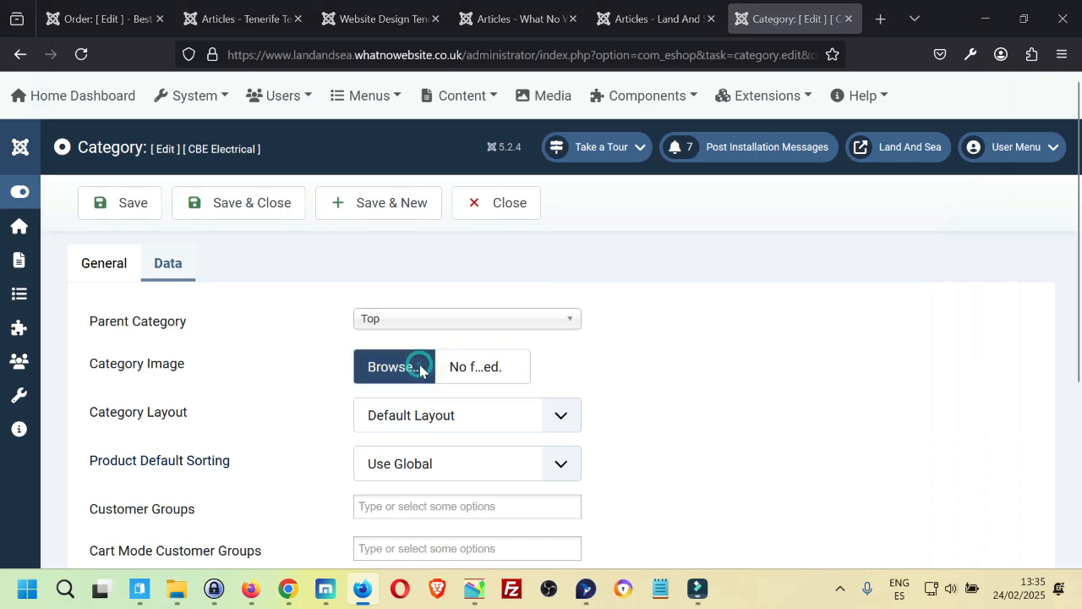
{"action": "key", "text": "ctrl+v"}
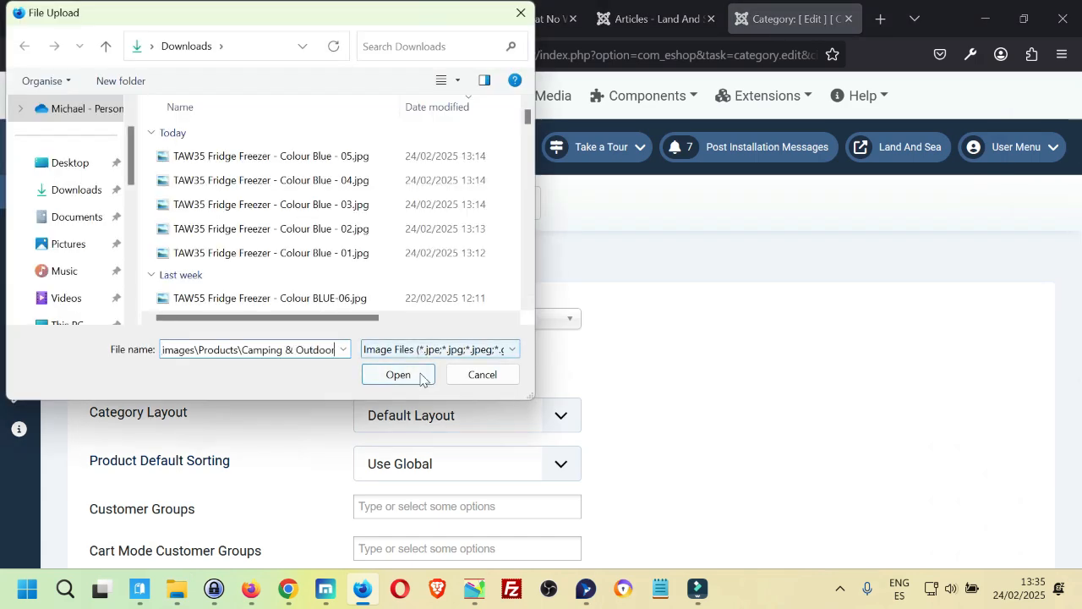
{"action": "left_click", "coordinate": [421, 378]}
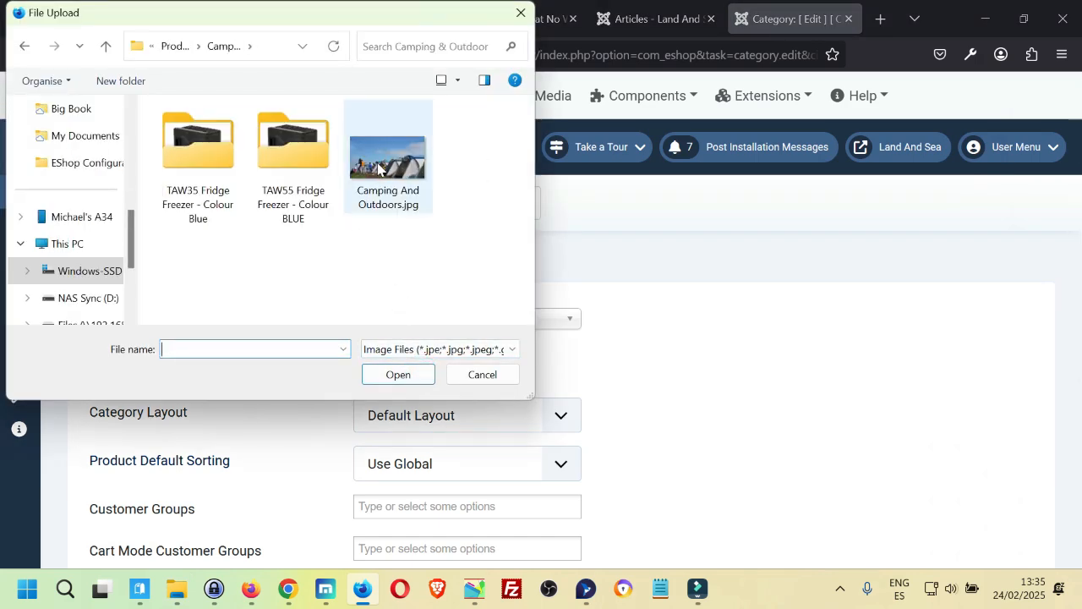
{"action": "double_click", "coordinate": [378, 169]}
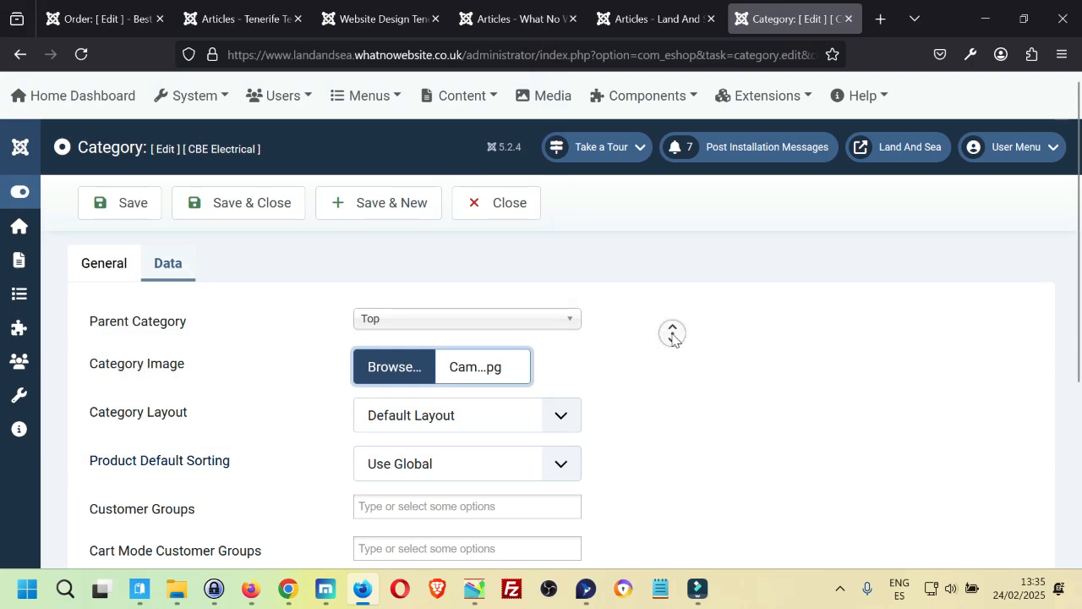
- Review the remaining Data options down to Published, then save and close the CBE Electrical category
{"action": "scroll", "coordinate": [672, 332], "scroll_direction": "down", "scroll_amount": 3}
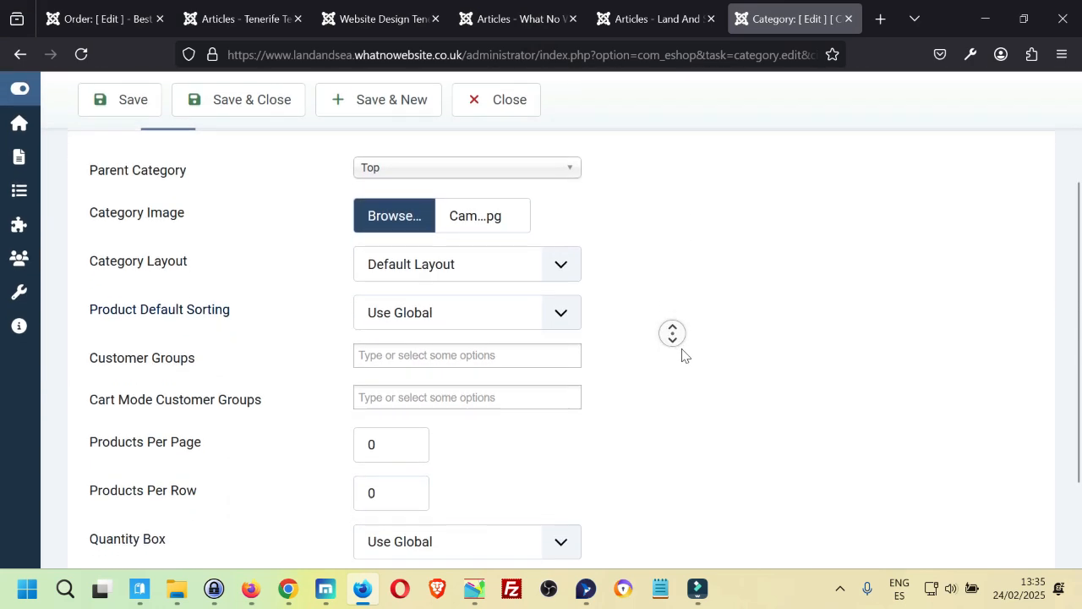
{"action": "scroll", "coordinate": [684, 356], "scroll_direction": "down", "scroll_amount": 2}
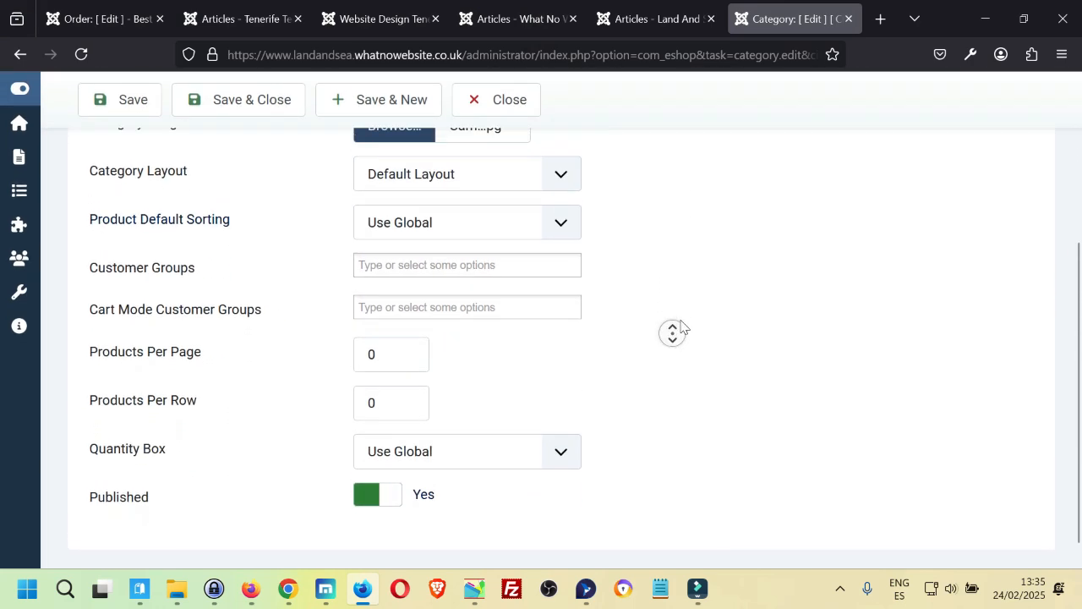
{"action": "scroll", "coordinate": [682, 323], "scroll_direction": "up", "scroll_amount": 1}
{"action": "left_click", "coordinate": [679, 318]}
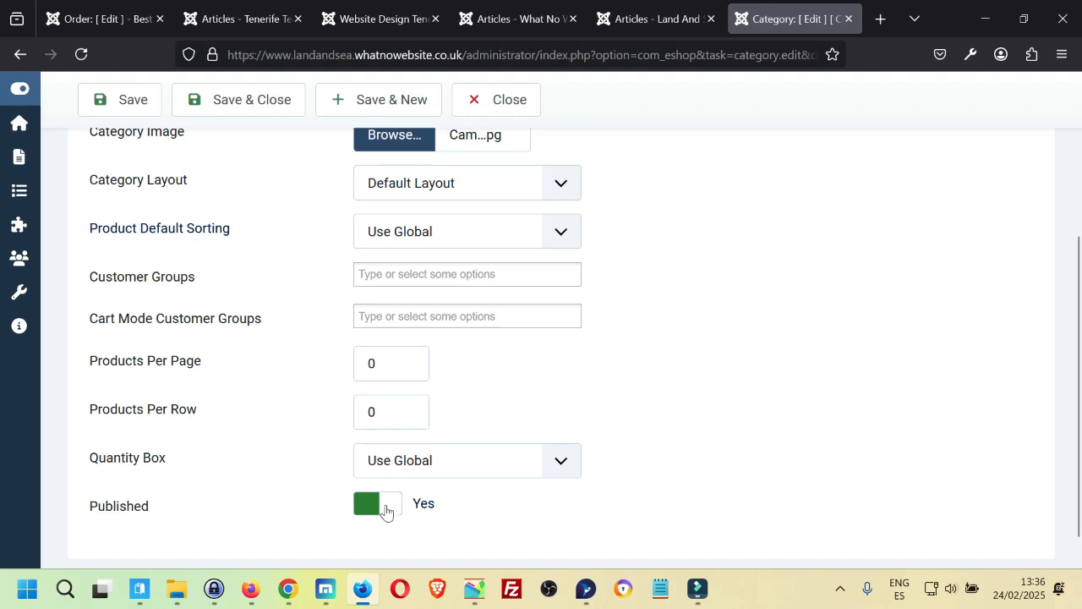
{"action": "scroll", "coordinate": [287, 330], "scroll_direction": "up", "scroll_amount": 4}
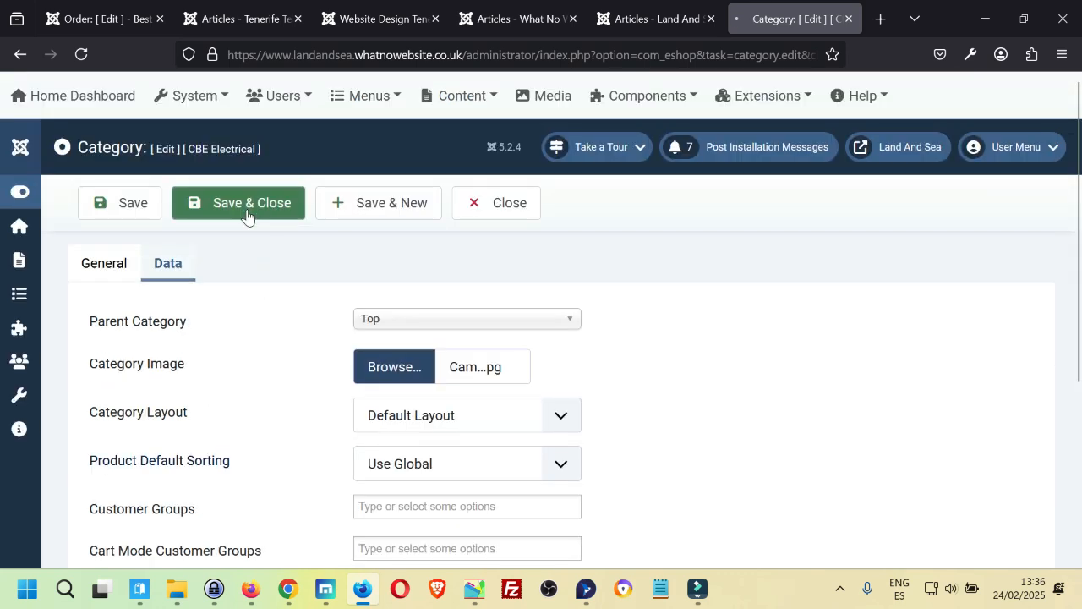
{"action": "left_click", "coordinate": [247, 215]}
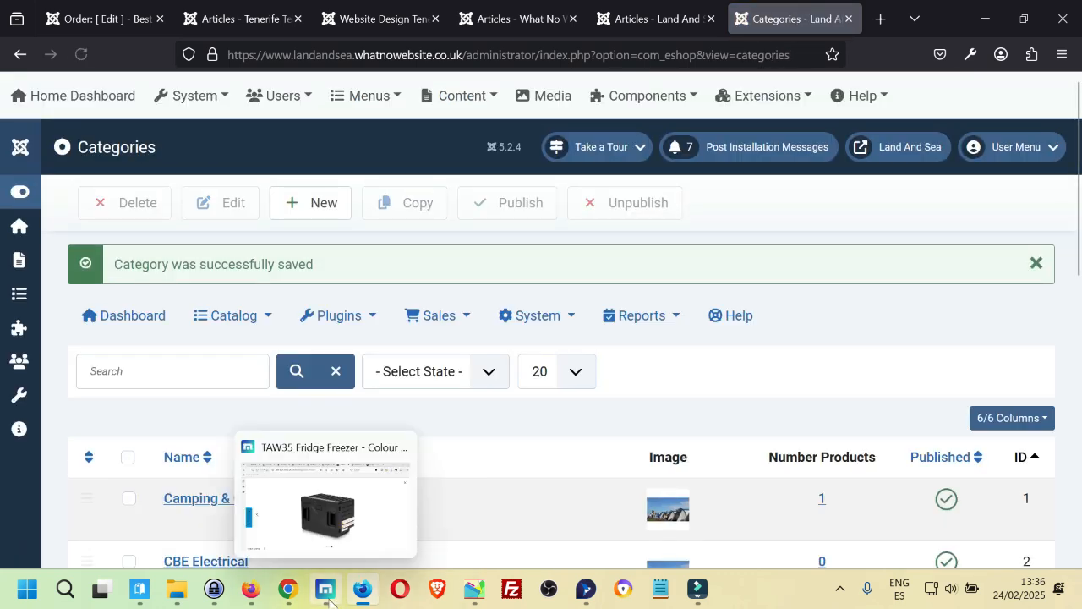
- Switch to the Maxthon browser and check the CBE Electrical category image on the Land And Sea site's Shop page
{"action": "left_click", "coordinate": [330, 598]}
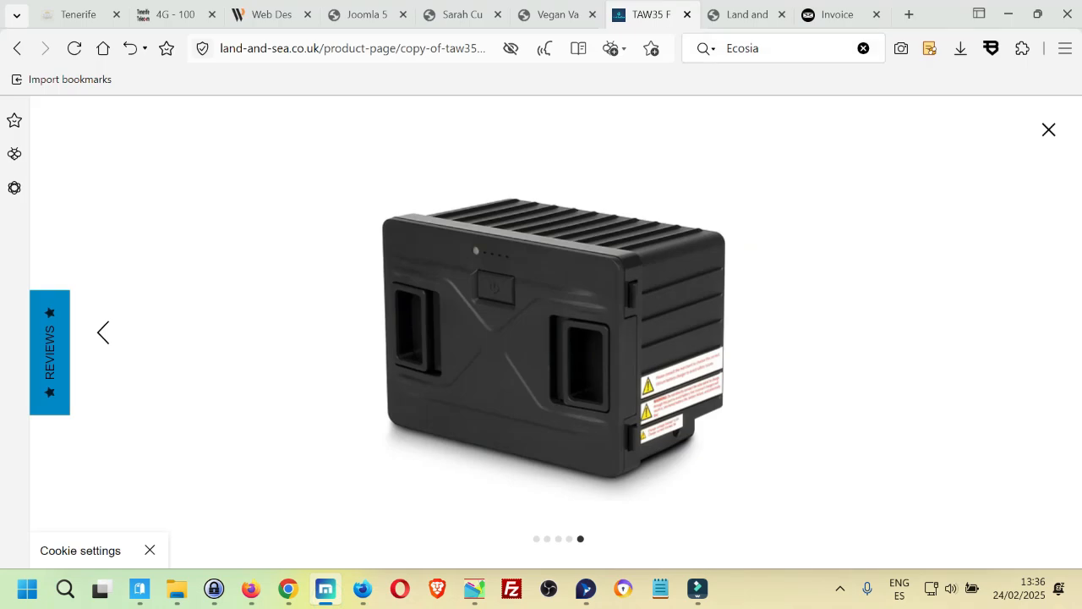
{"action": "left_click", "coordinate": [740, 24]}
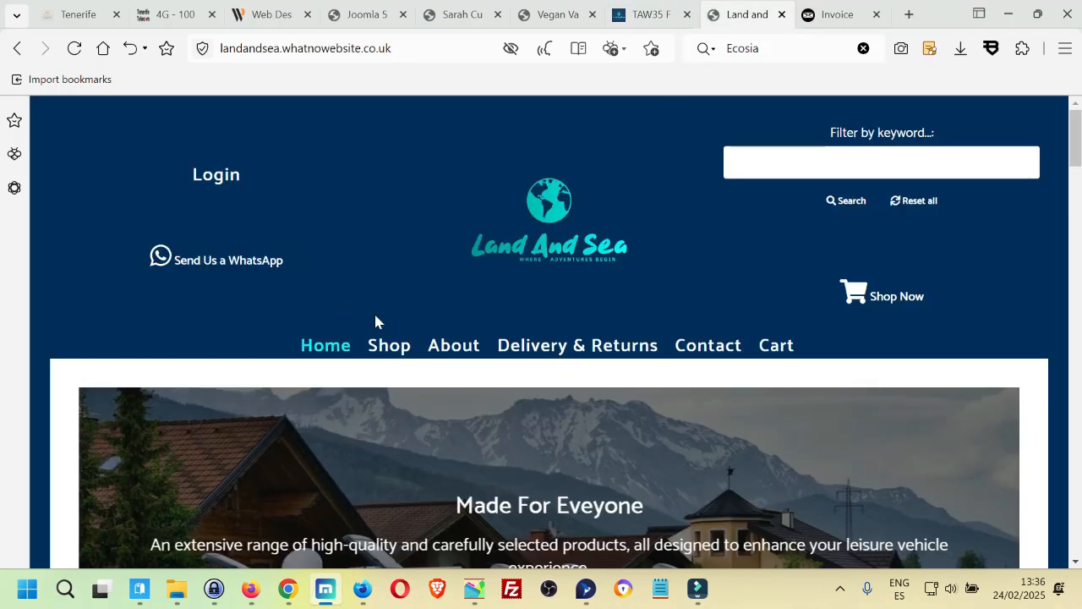
{"action": "left_click", "coordinate": [390, 346]}
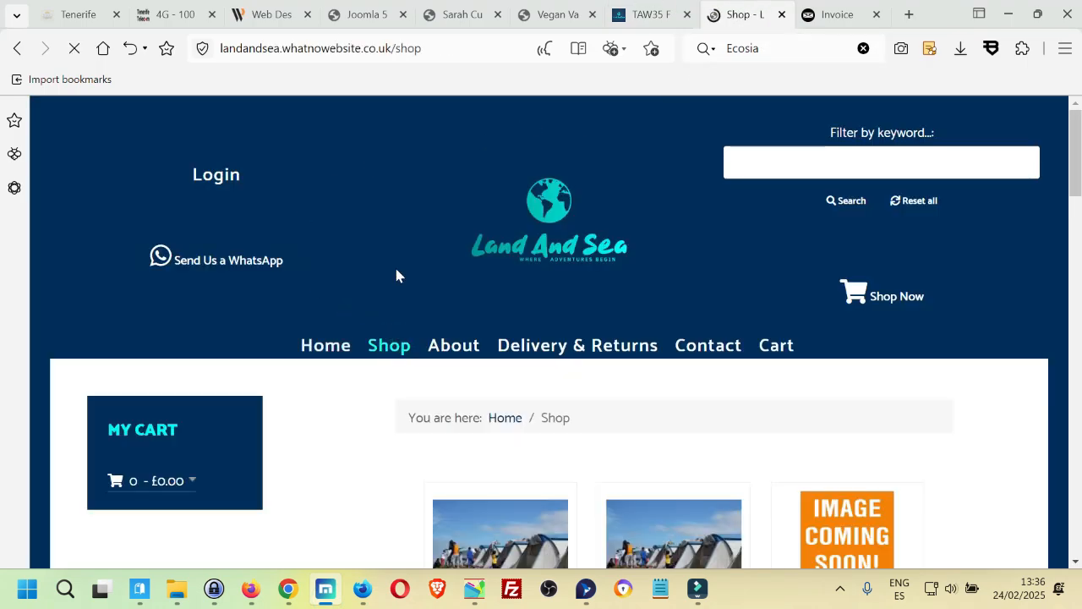
{"action": "scroll", "coordinate": [396, 275], "scroll_direction": "down", "scroll_amount": 3}
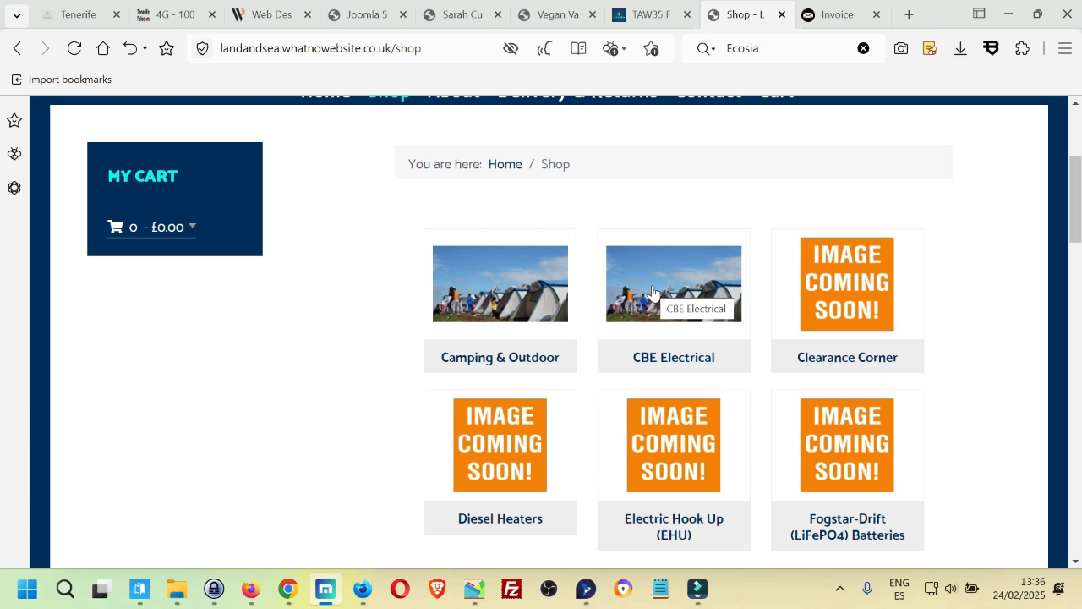
{"action": "key", "text": "alt+Tab"}
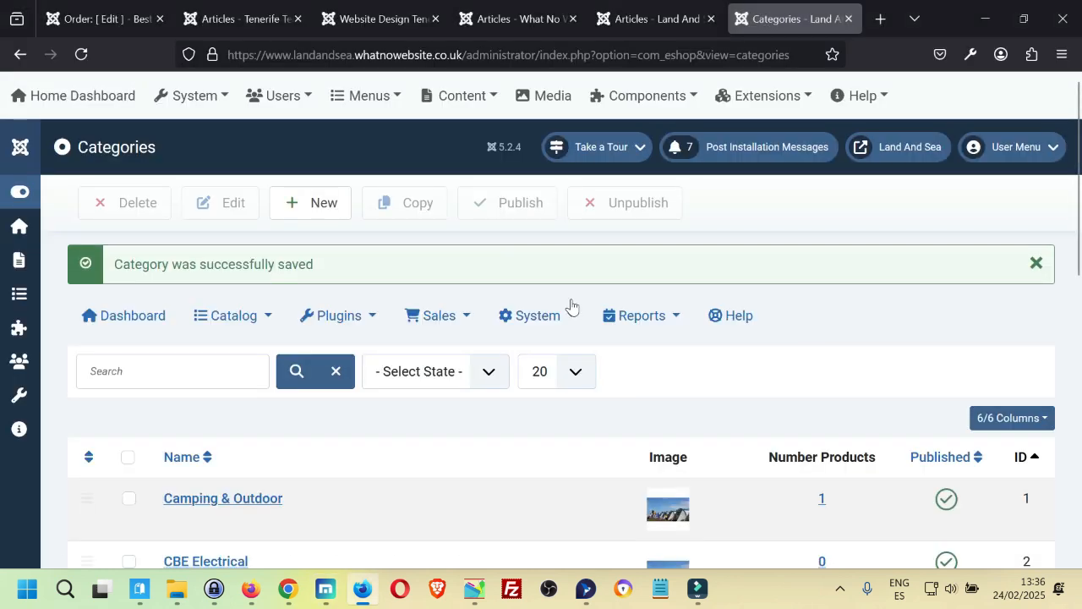
{"action": "key", "text": "alt+Tab"}
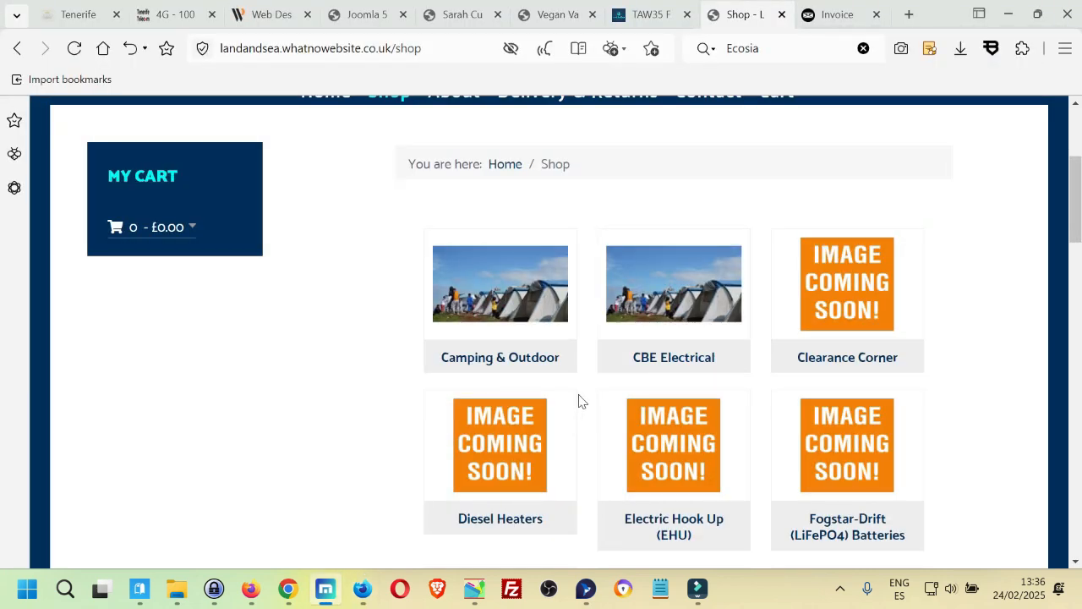
{"action": "mouse_move", "coordinate": [698, 598]}
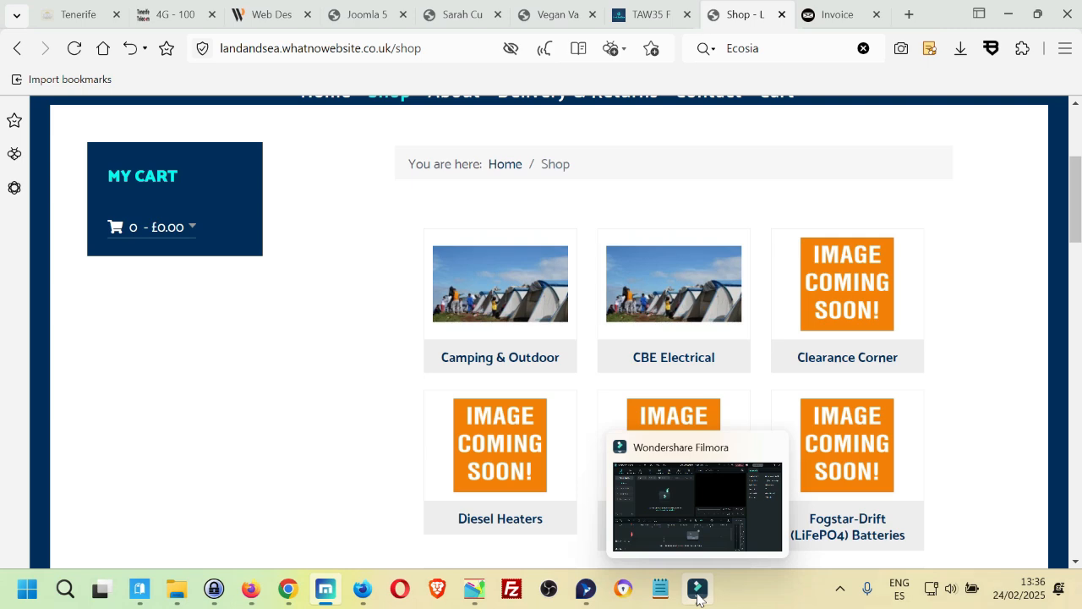
- Switch to Firefox and reopen the CBE Electrical category at its Data settings
{"action": "left_click", "coordinate": [362, 594]}
{"action": "scroll", "coordinate": [384, 422], "scroll_direction": "down", "scroll_amount": 1}
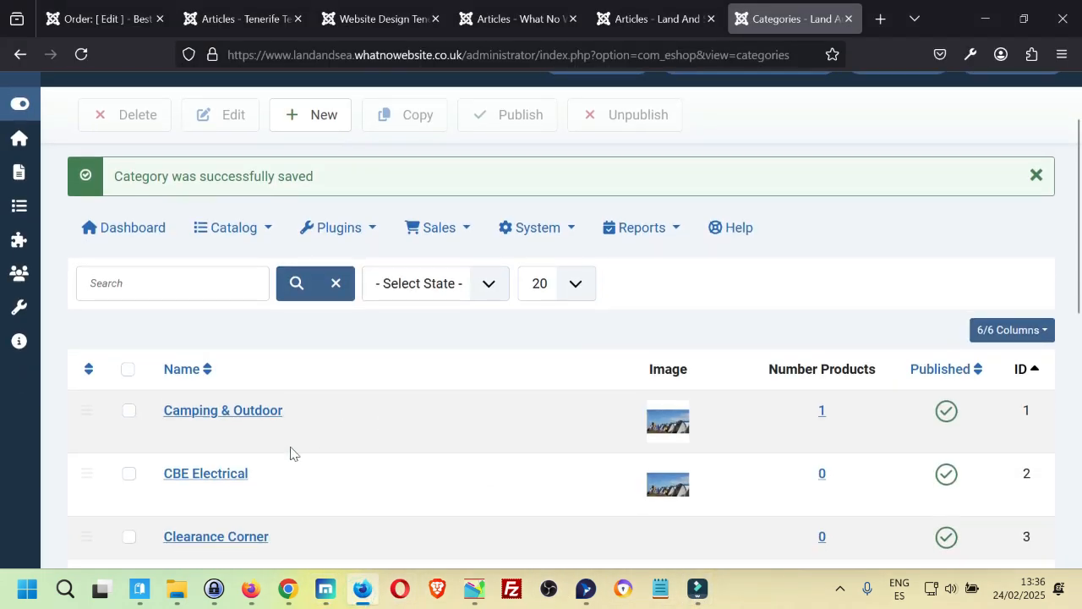
{"action": "left_click", "coordinate": [229, 481]}
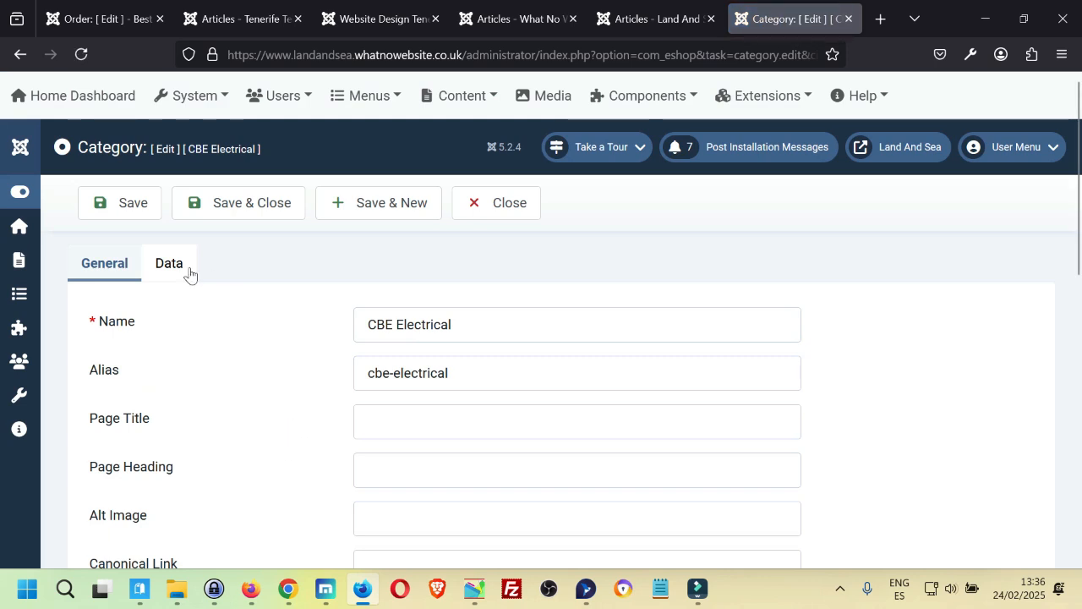
{"action": "left_click", "coordinate": [169, 263]}
- Choose Logo-CBE.jpg from the images folder's Logos subfolder as the category image, and save and close the category
{"action": "left_click", "coordinate": [427, 369]}
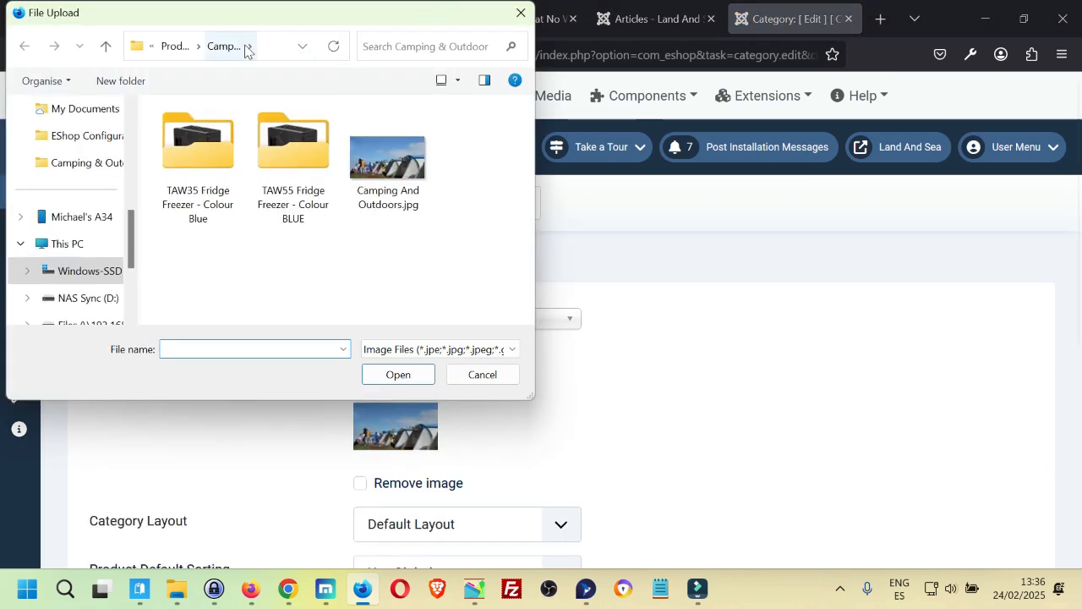
{"action": "left_click", "coordinate": [173, 47]}
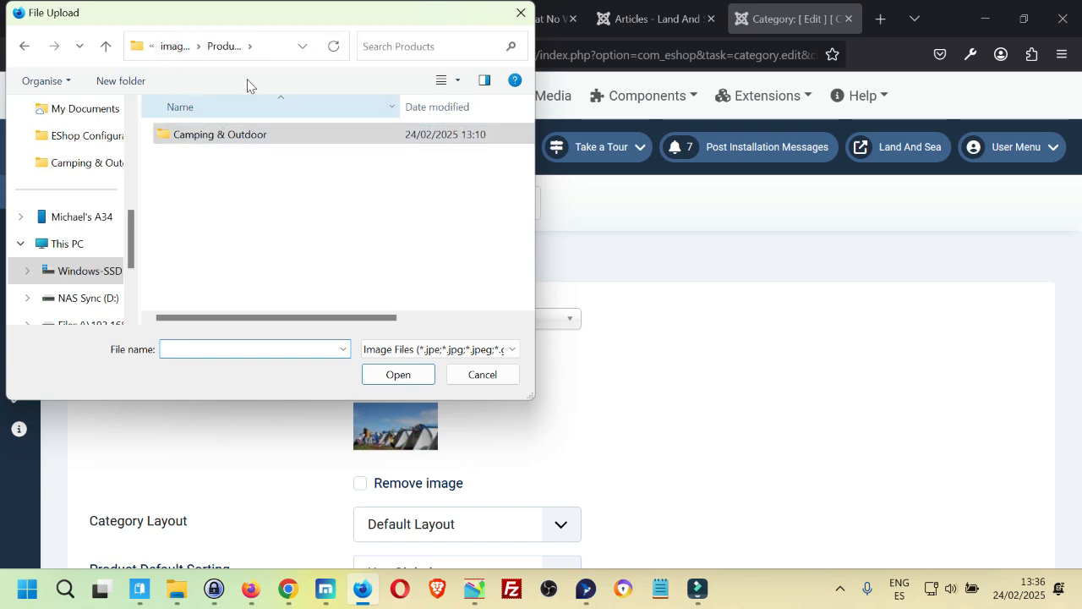
{"action": "left_click", "coordinate": [173, 47]}
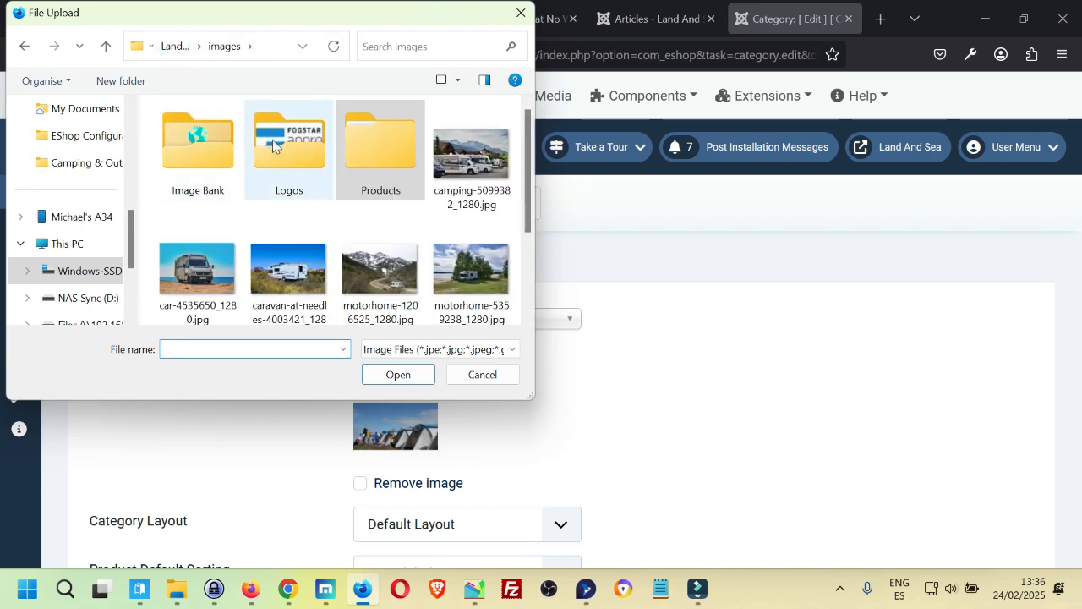
{"action": "double_click", "coordinate": [274, 146]}
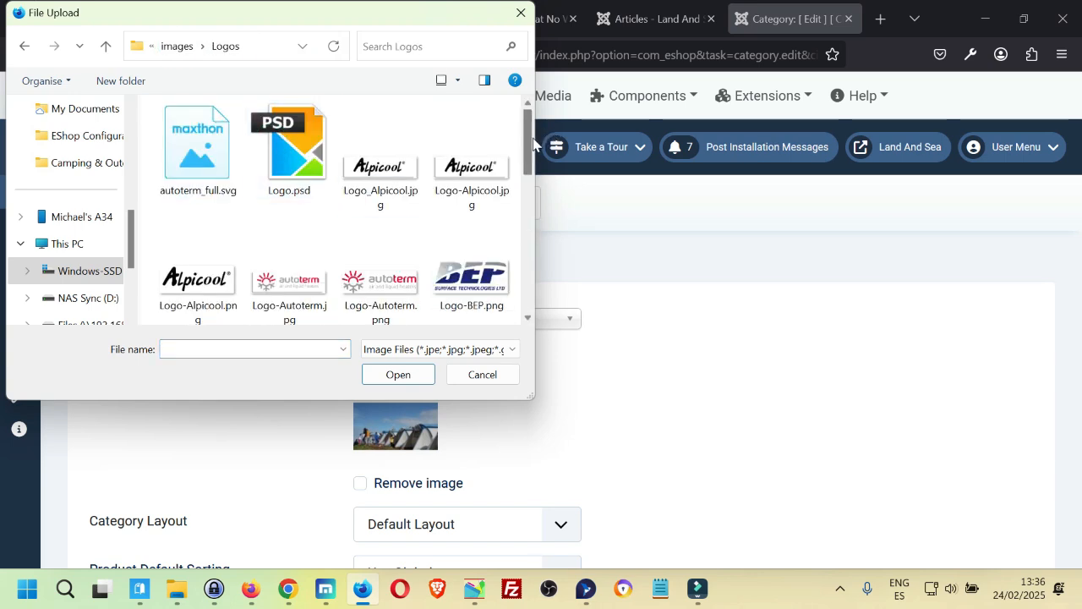
{"action": "left_click_drag", "start_coordinate": [527, 144], "coordinate": [533, 181]}
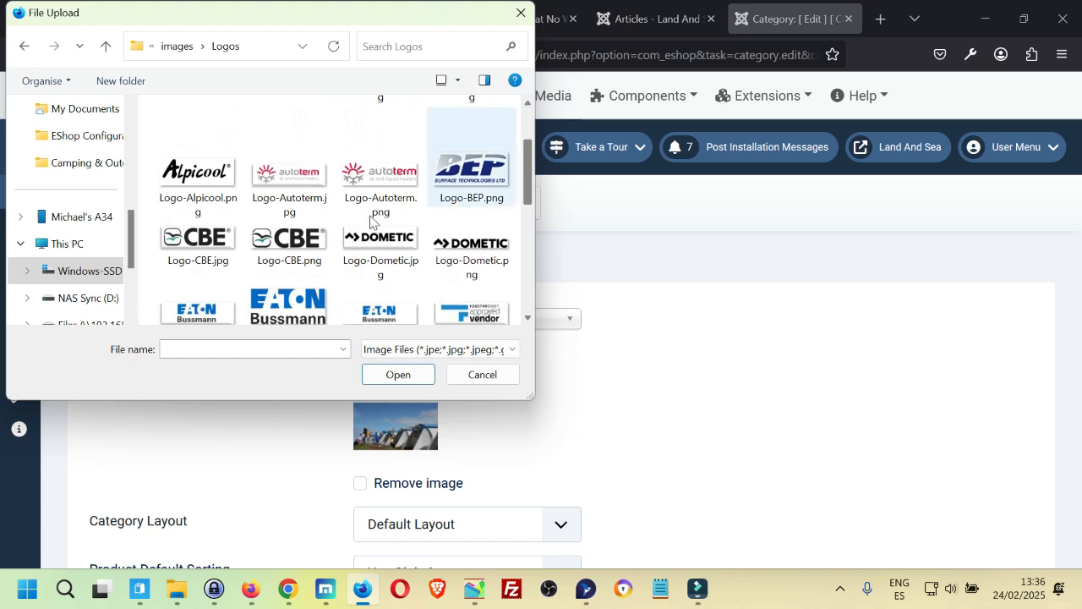
{"action": "double_click", "coordinate": [198, 244]}
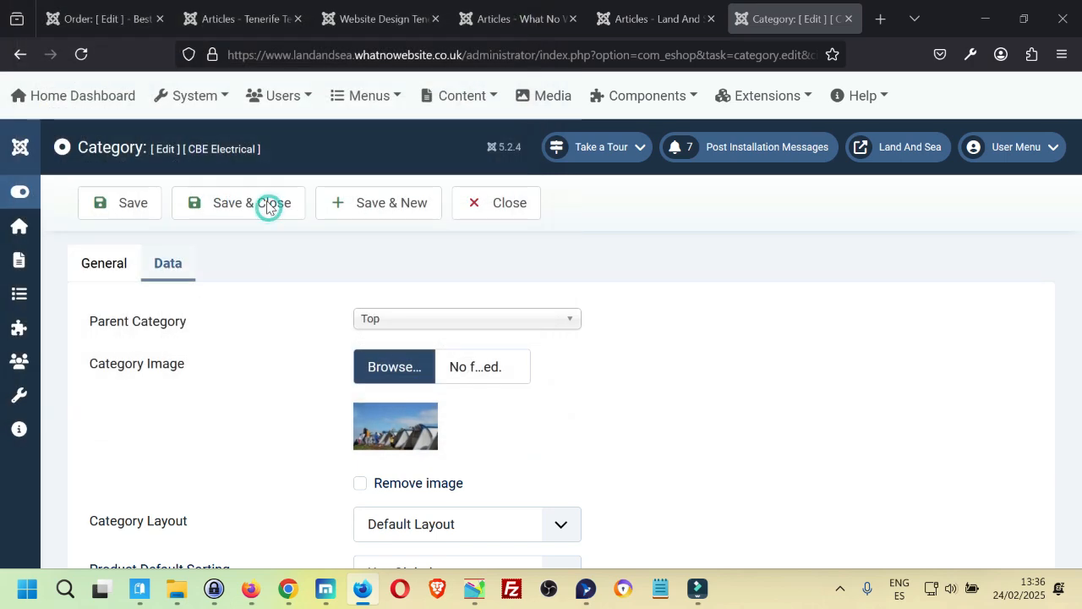
{"action": "left_click", "coordinate": [273, 212]}
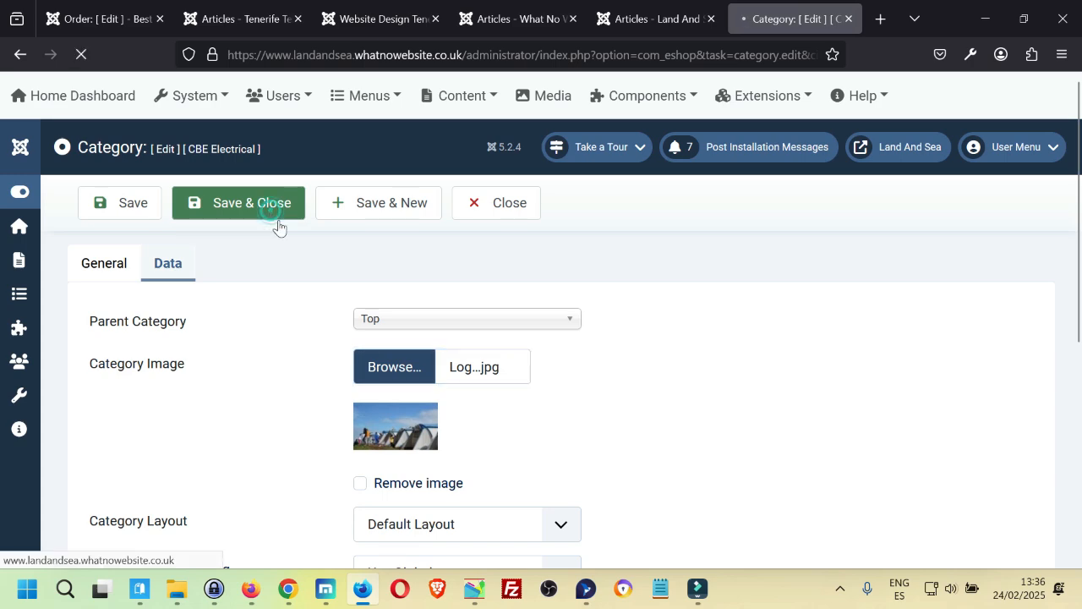
- Switch to the Maxthon browser and reload the Shop page to check the new CBE Electrical image
{"action": "key", "text": "alt+Tab"}
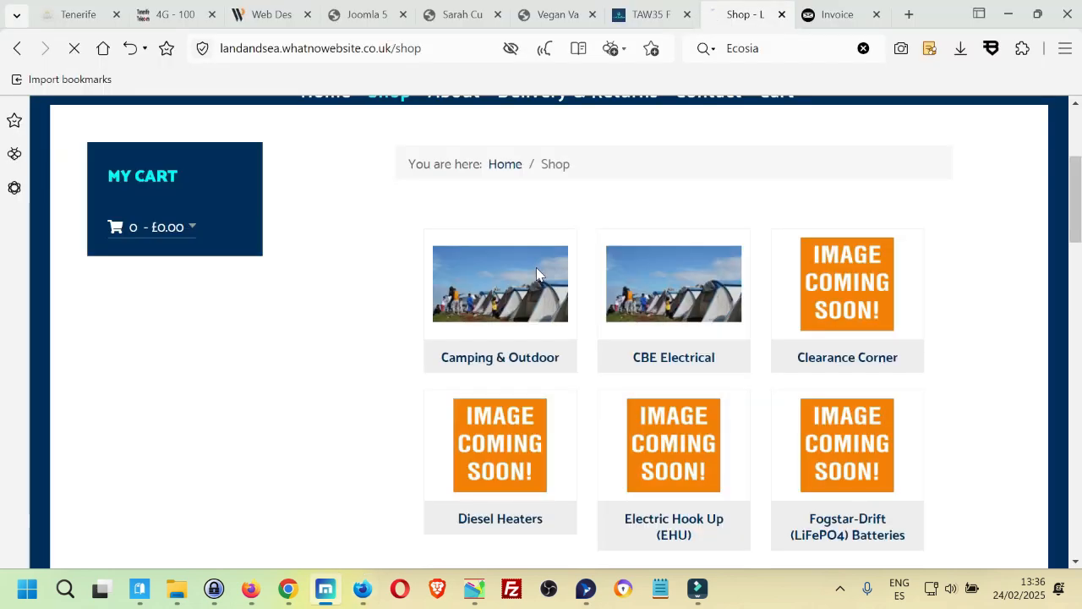
{"action": "key", "text": "F5"}
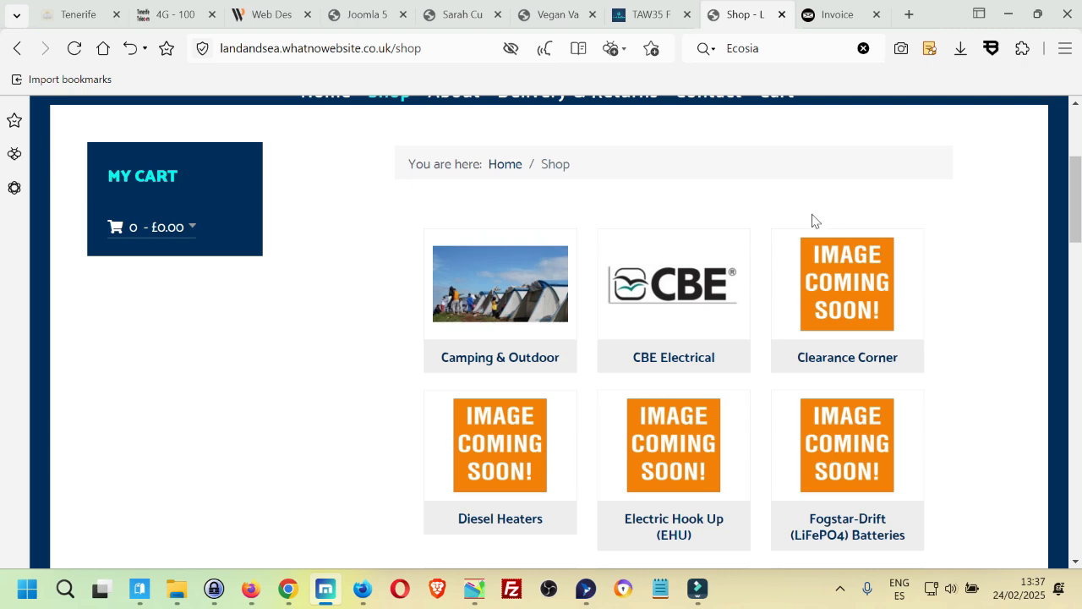
- Switch back to Firefox and view the EShop catalog's product list
{"action": "key", "text": "alt+Tab"}
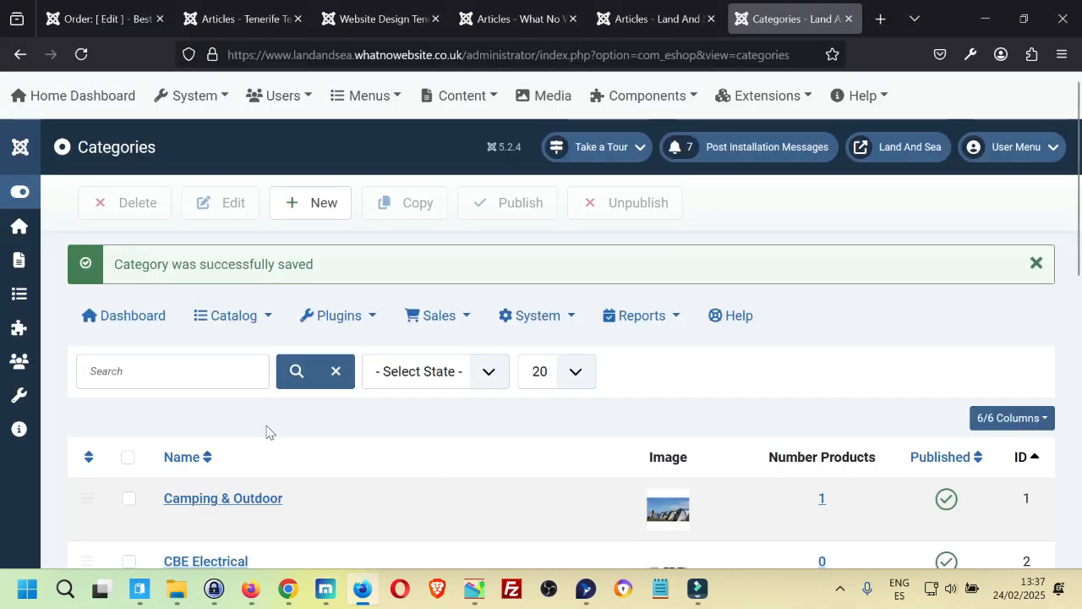
{"action": "left_click", "coordinate": [252, 323]}
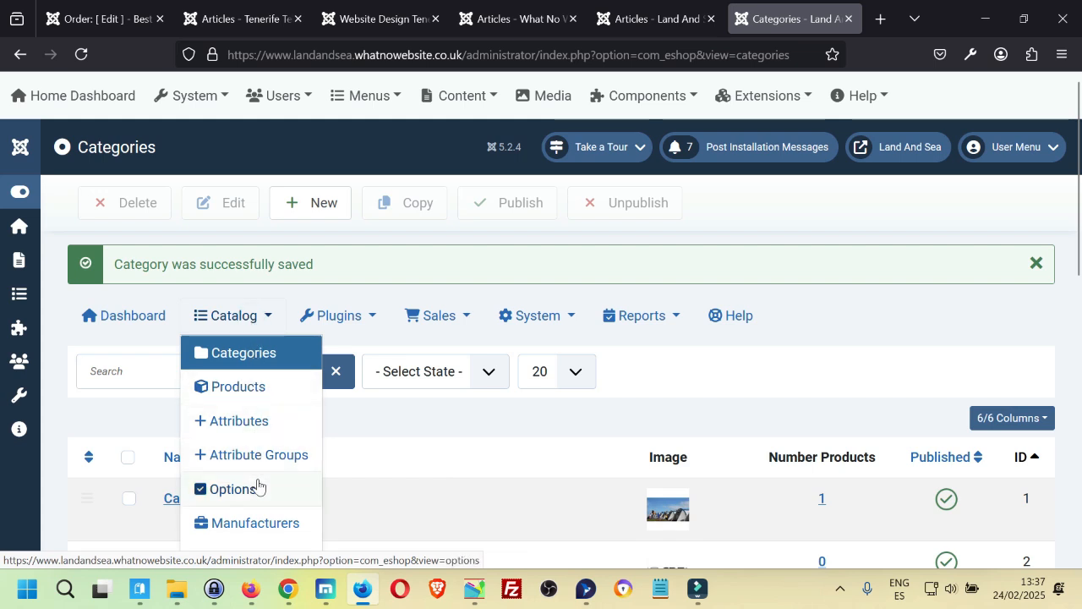
{"action": "left_click", "coordinate": [262, 391]}
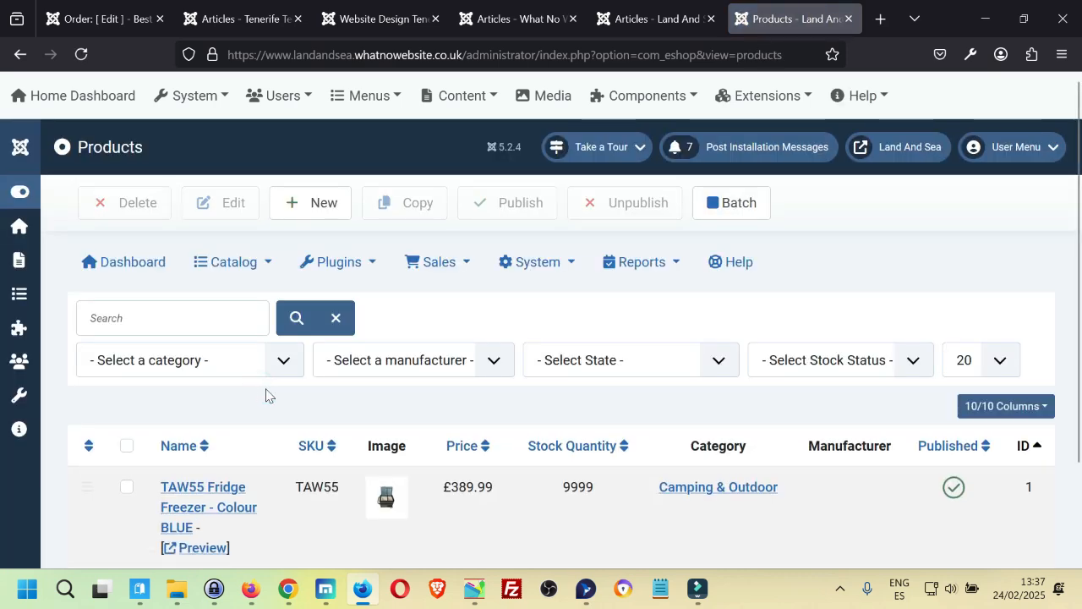
{"action": "scroll", "coordinate": [266, 394], "scroll_direction": "down", "scroll_amount": 2}
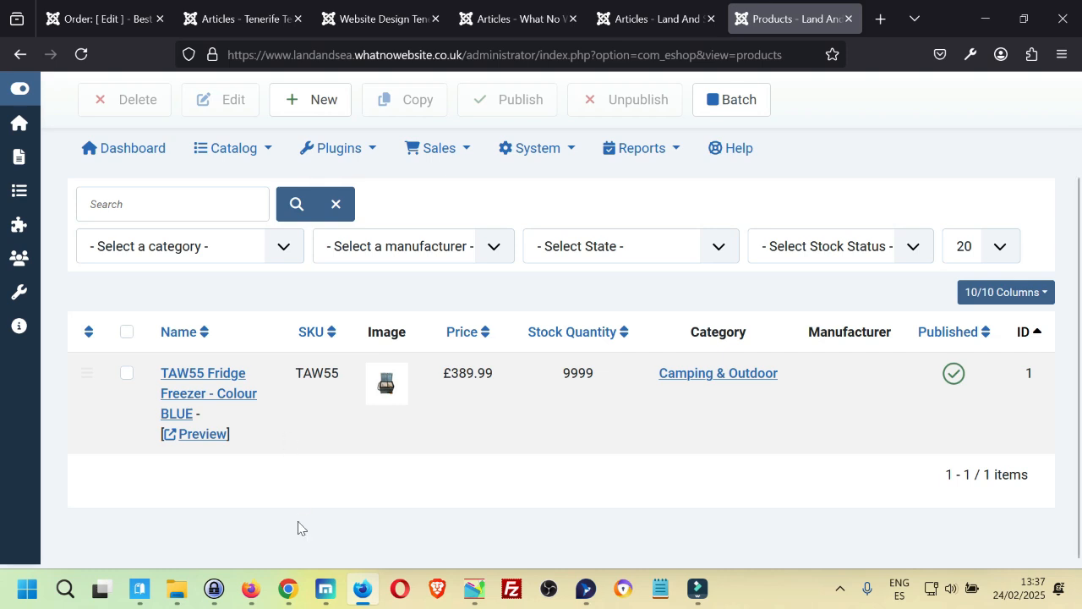
{"action": "mouse_move", "coordinate": [325, 587]}
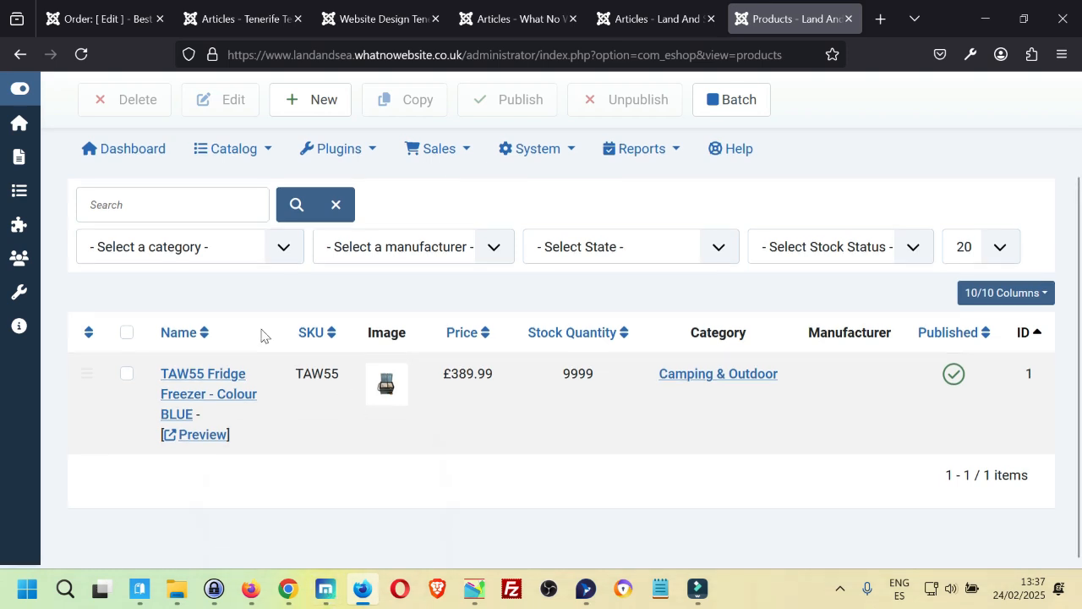
- Go to the catalog's Options list and open the Internal Lithium Battery (On Back Order) option
{"action": "scroll", "coordinate": [264, 245], "scroll_direction": "up", "scroll_amount": 2}
{"action": "left_click", "coordinate": [266, 244]}
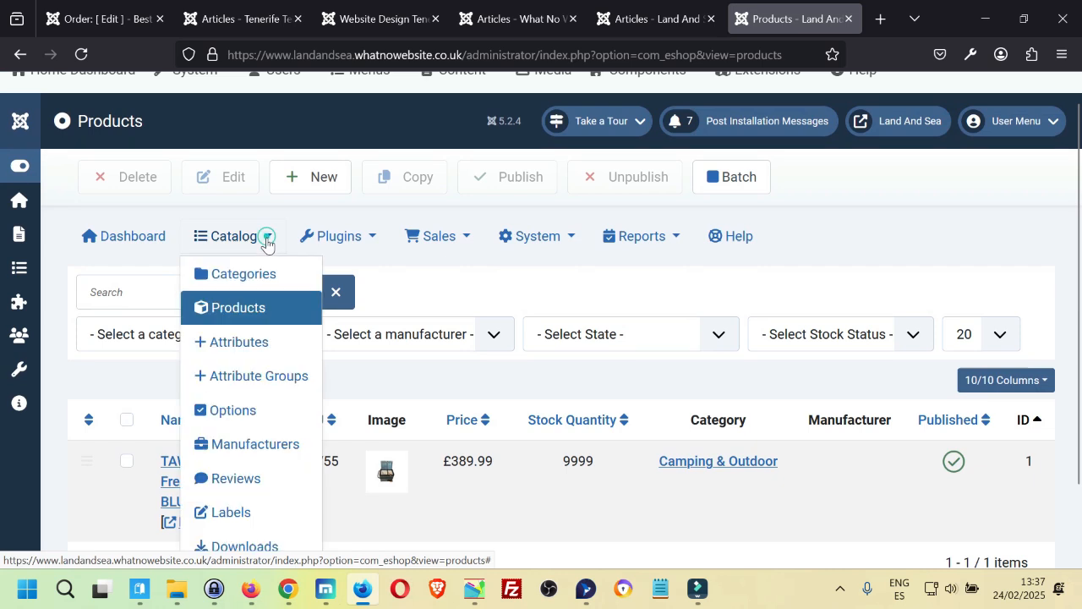
{"action": "left_click", "coordinate": [273, 408]}
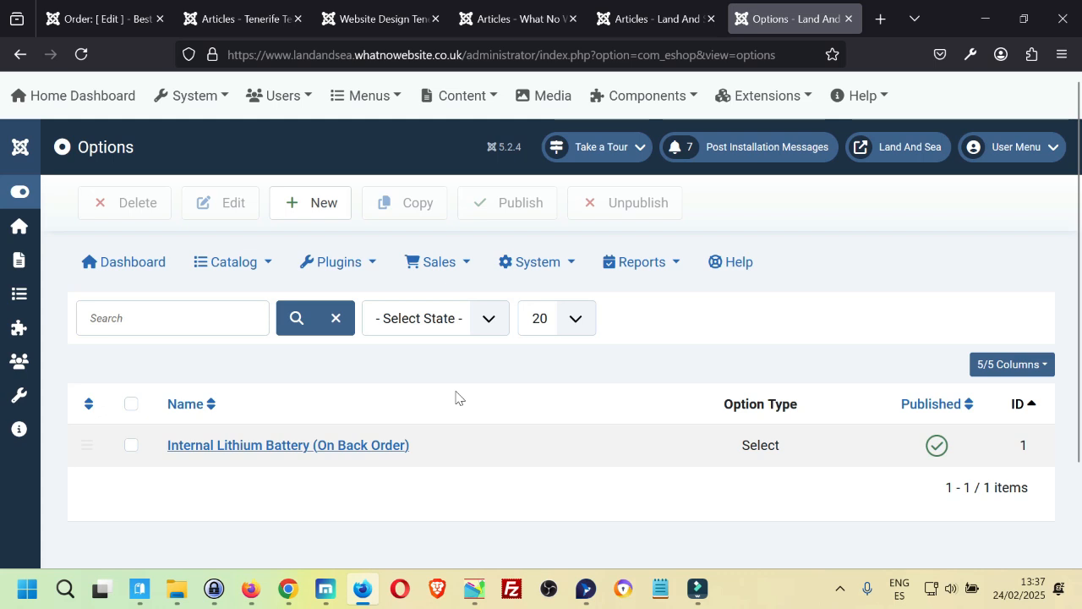
{"action": "left_click", "coordinate": [346, 448]}
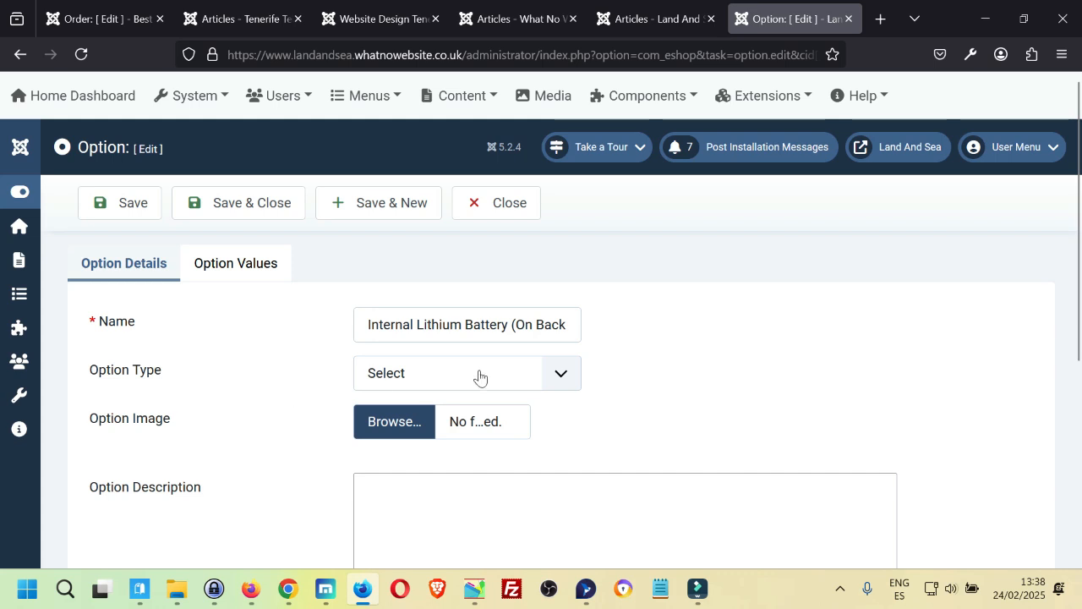
- Review the available option types and keep the option type as Select
{"action": "left_click", "coordinate": [560, 374]}
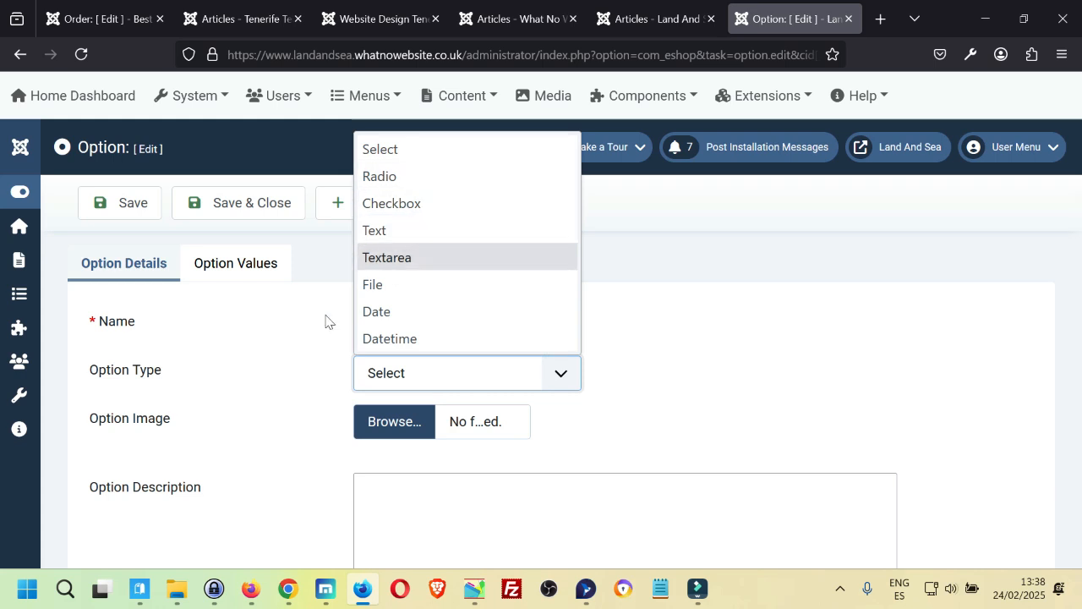
{"action": "left_click", "coordinate": [381, 145]}
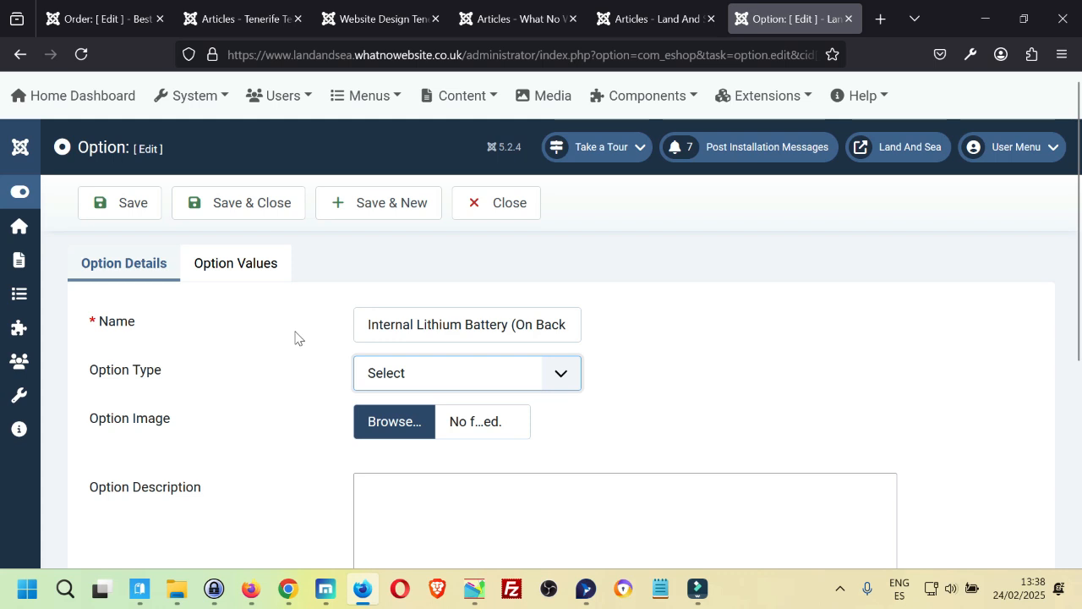
{"action": "left_click", "coordinate": [558, 372]}
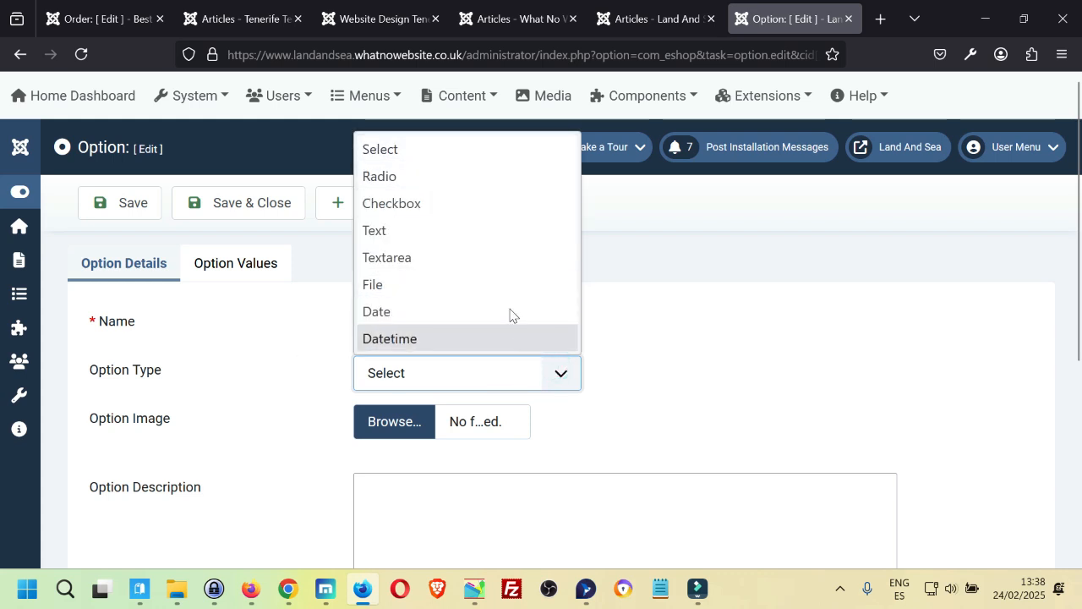
{"action": "left_click", "coordinate": [647, 328]}
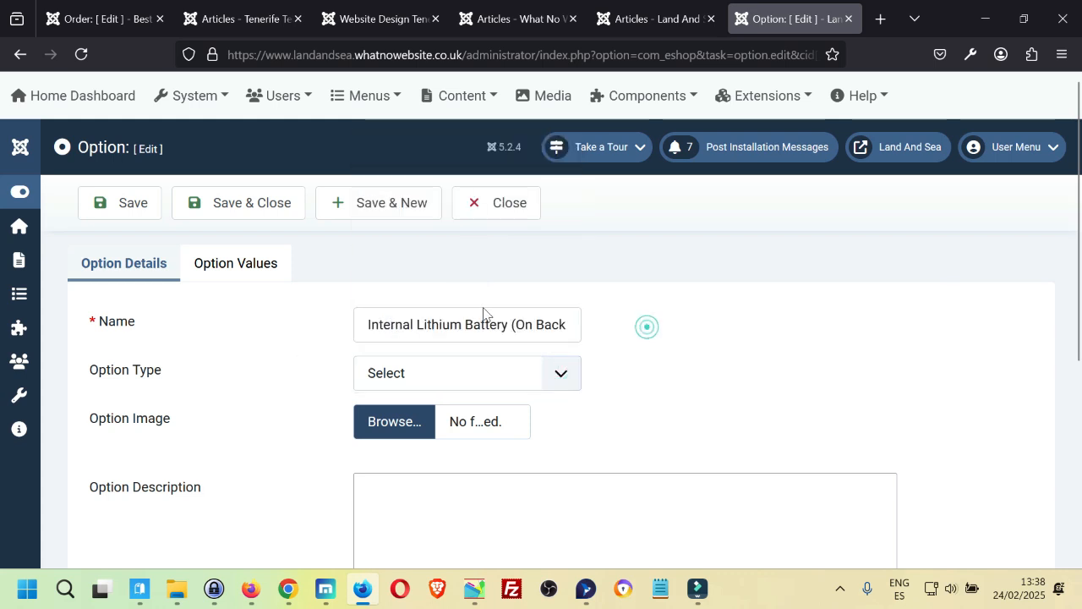
- Show the option's values and point out the ordering numbers of Without Battery and With Battery
{"action": "left_click", "coordinate": [262, 269]}
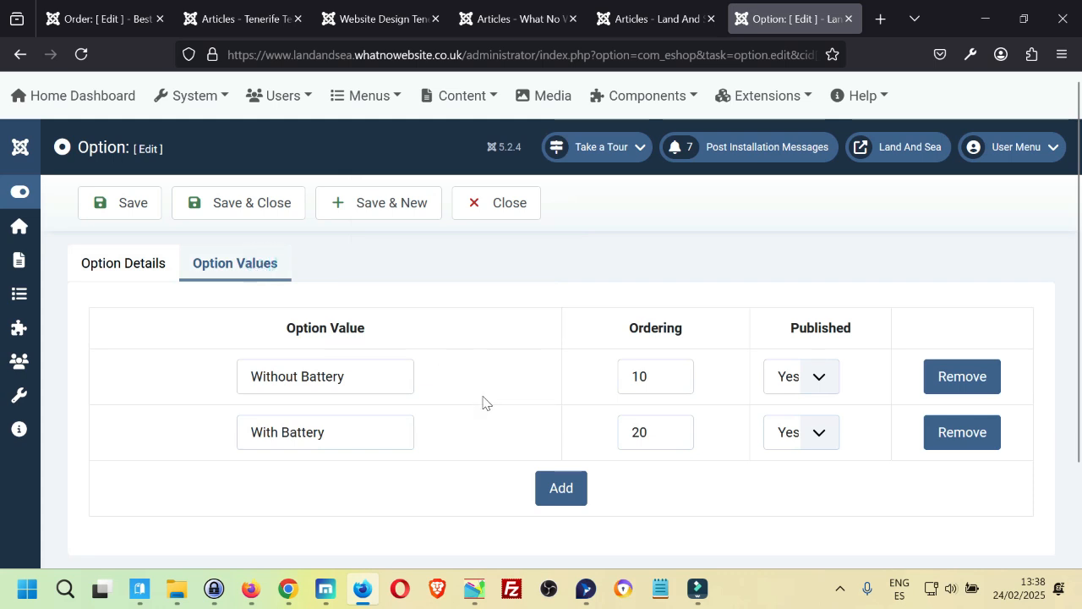
{"action": "double_click", "coordinate": [675, 377]}
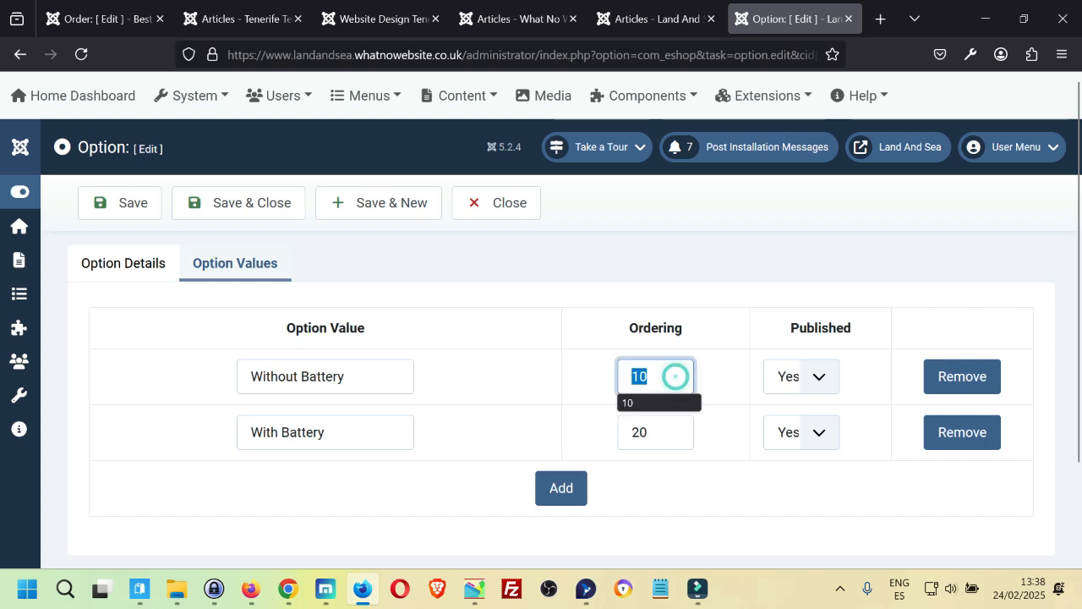
{"action": "double_click", "coordinate": [674, 427]}
{"action": "left_click", "coordinate": [736, 395]}
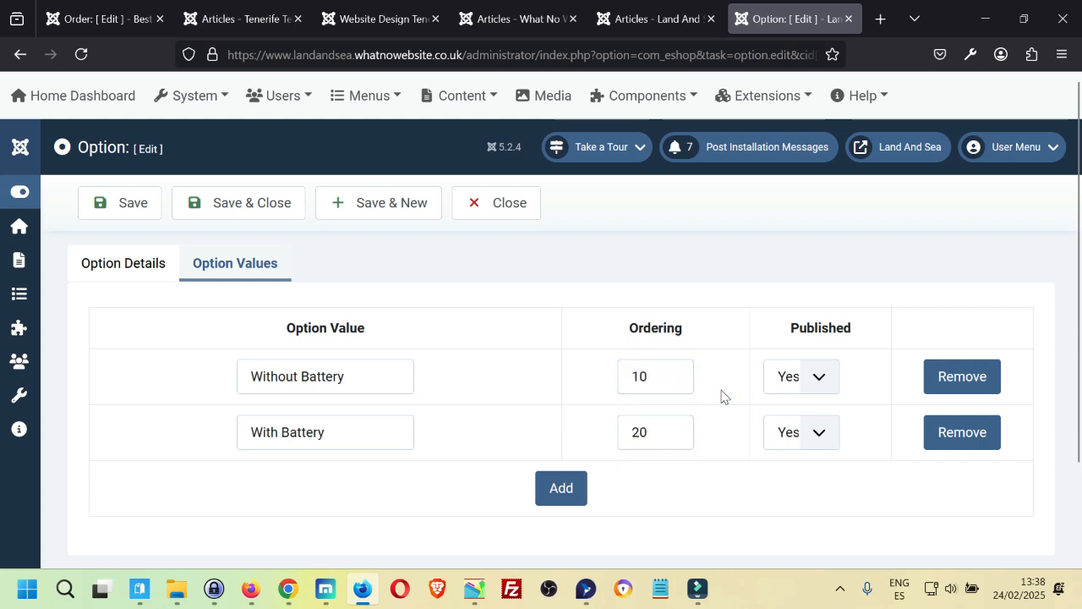
- Add a third option value named test with ordering 15
{"action": "left_click", "coordinate": [559, 488]}
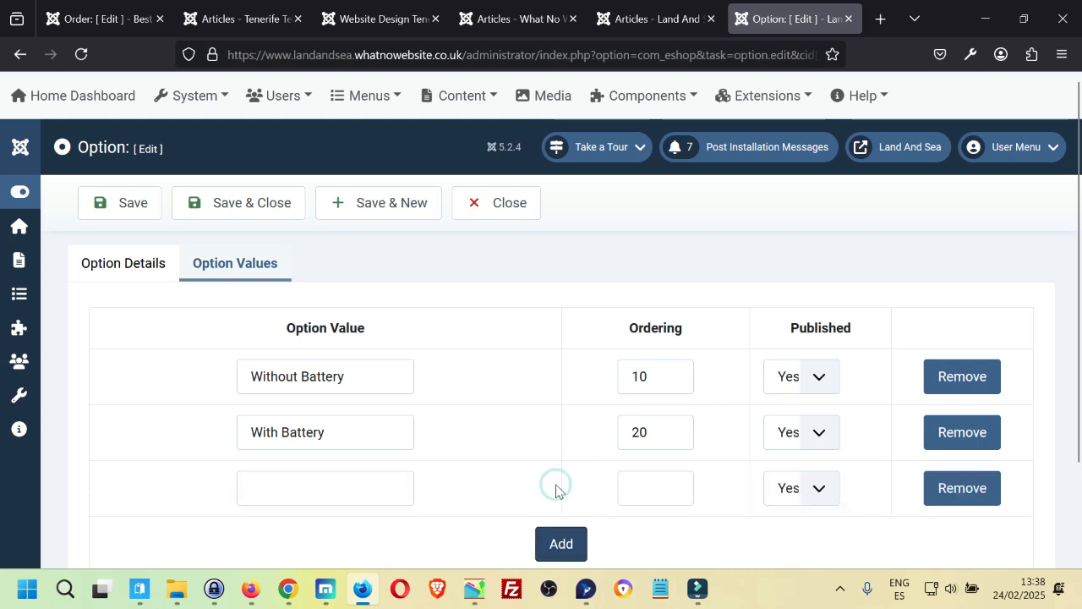
{"action": "left_click", "coordinate": [372, 490]}
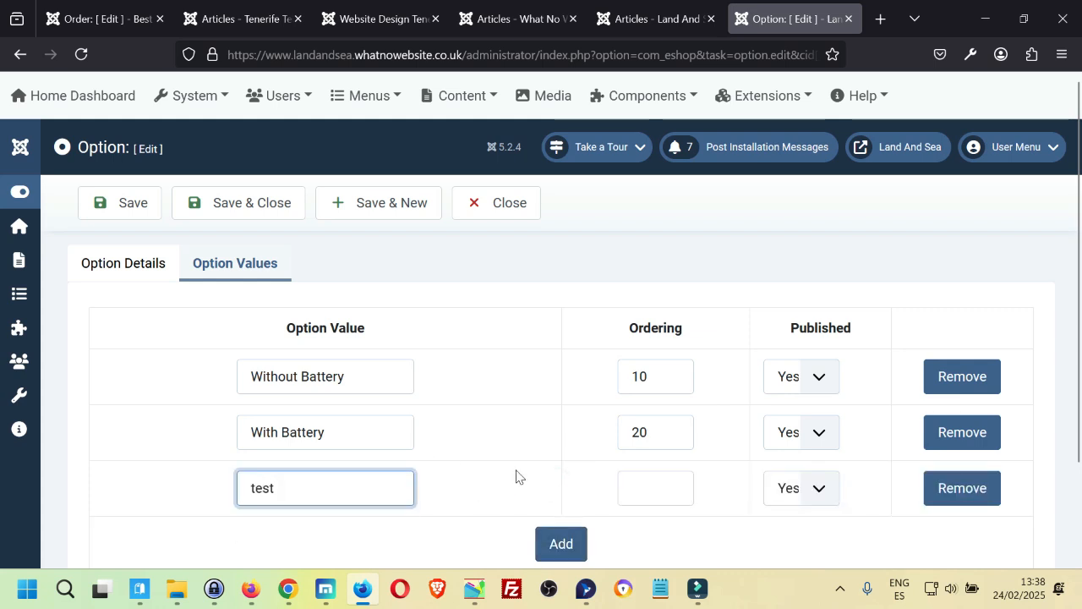
{"action": "left_click", "coordinate": [657, 495]}
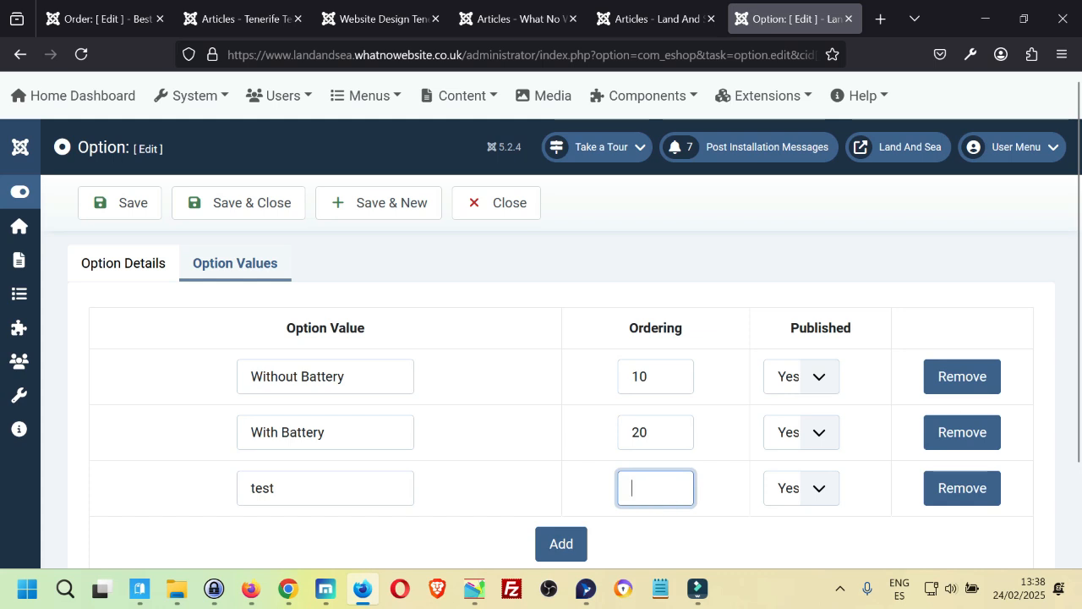
{"action": "type", "text": "15"}
{"action": "left_click", "coordinate": [731, 510]}
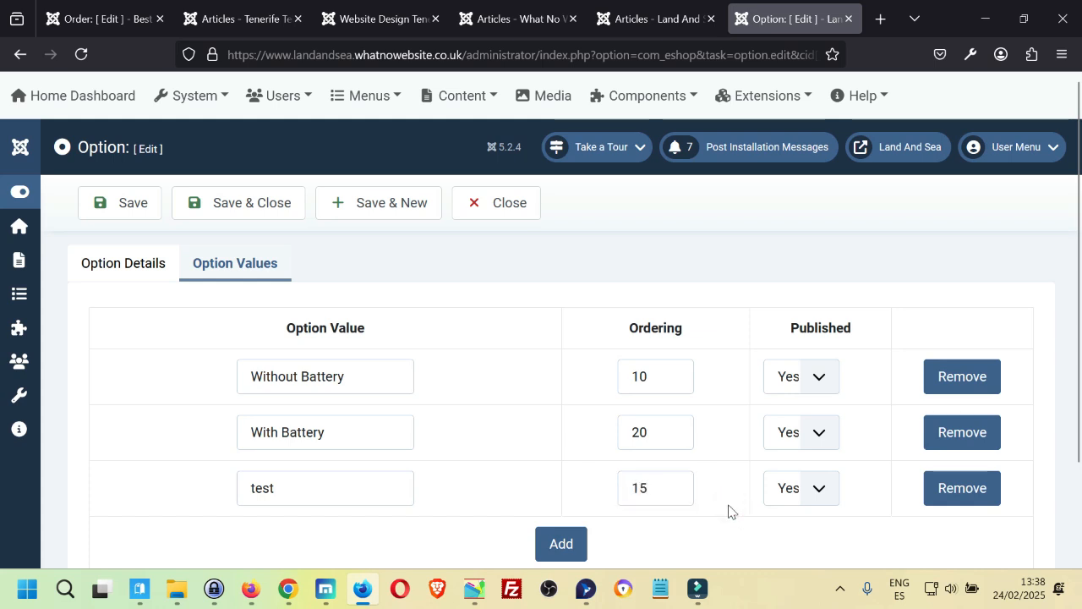
- Remove the test option value and close the option without saving
{"action": "left_click", "coordinate": [942, 489]}
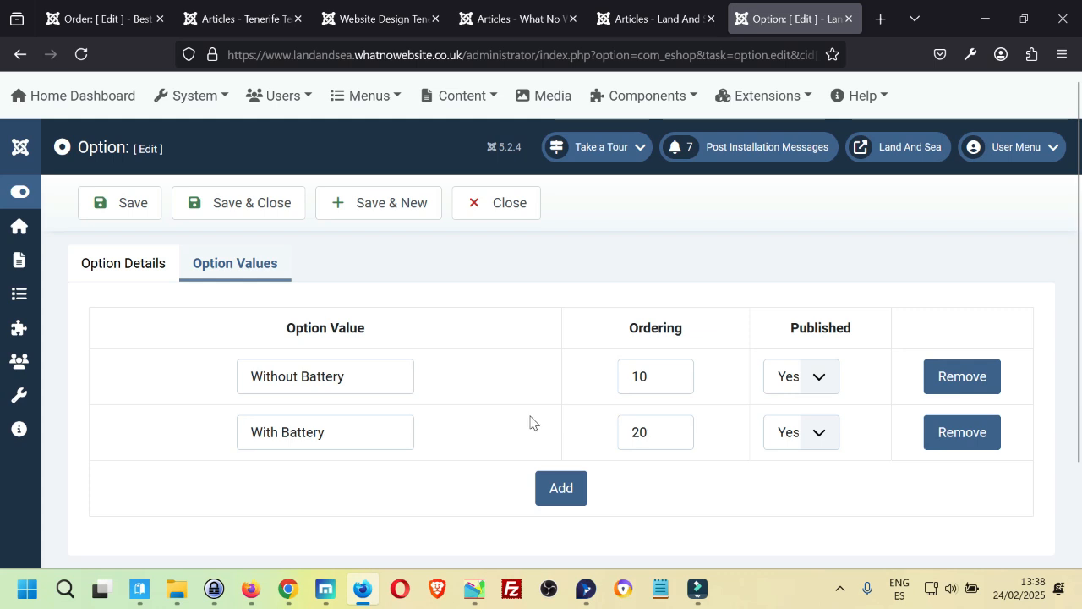
{"action": "left_click", "coordinate": [478, 211]}
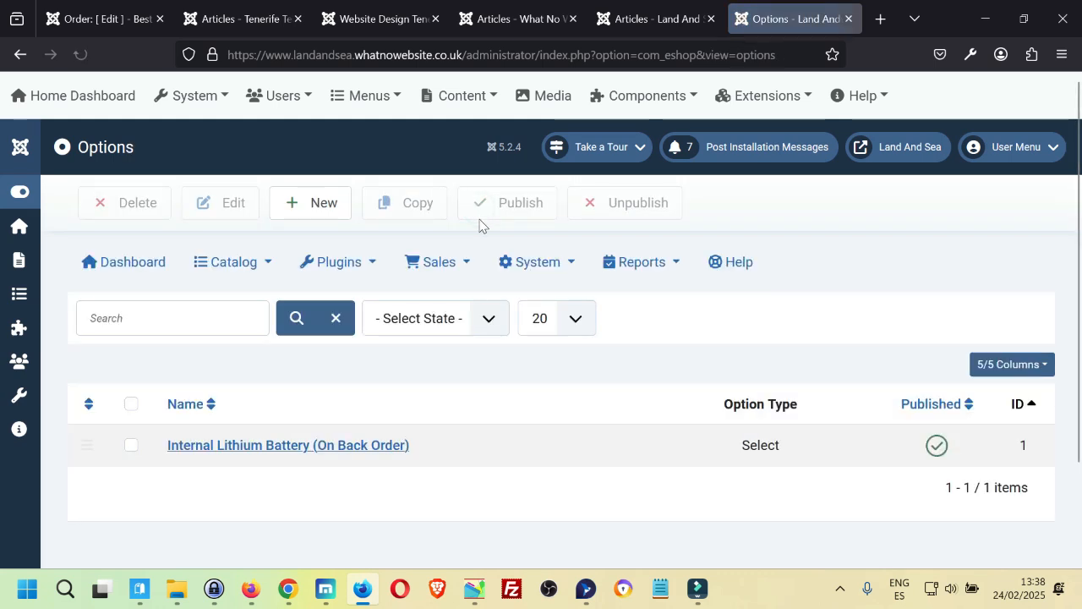
- Go back to the catalog's product list and start a new product
{"action": "left_click", "coordinate": [257, 257]}
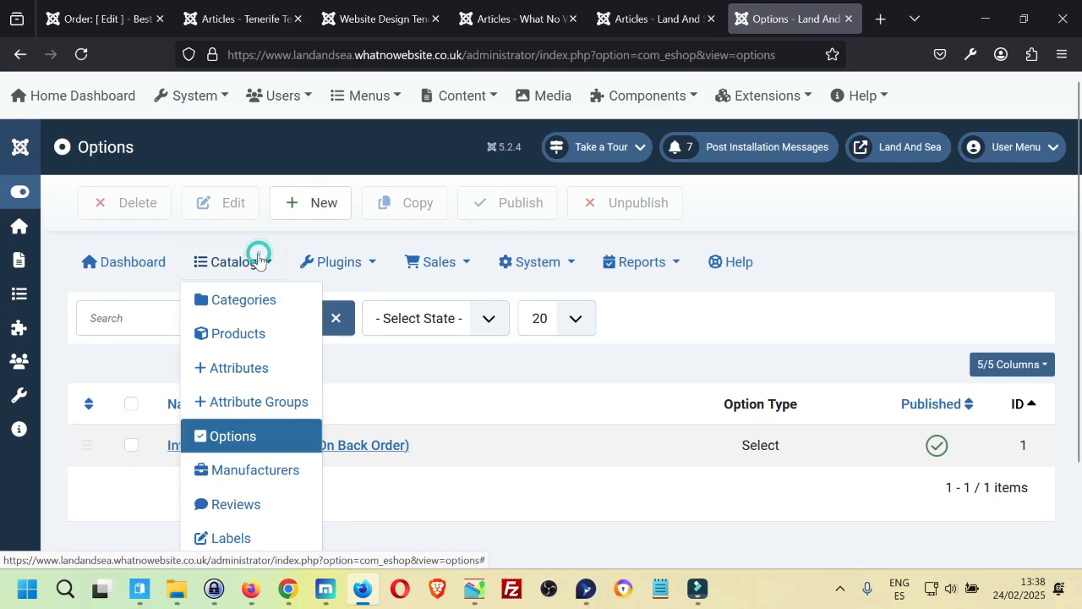
{"action": "left_click", "coordinate": [240, 333]}
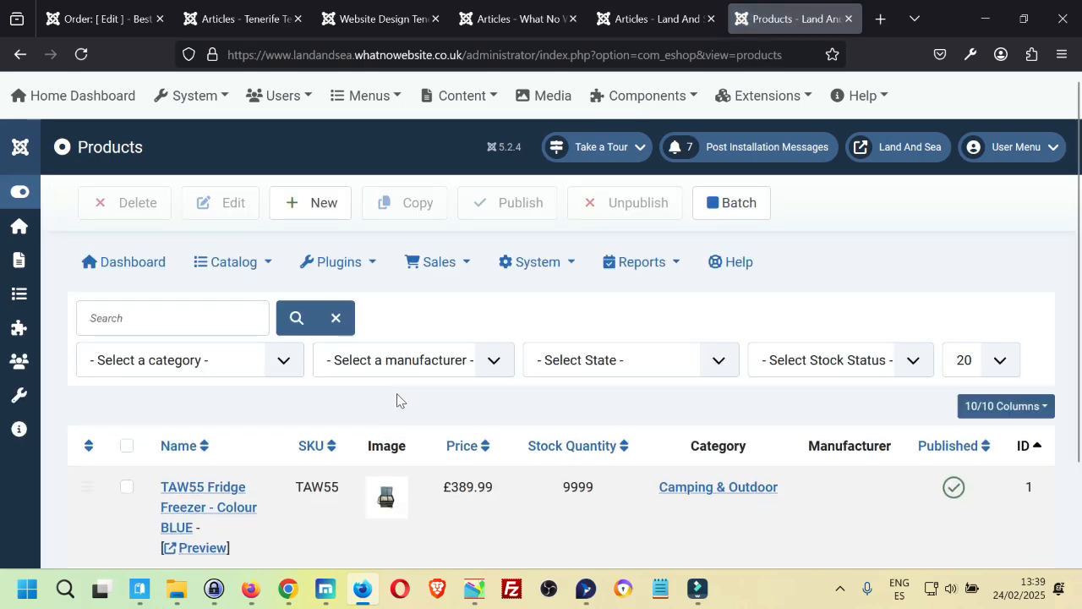
{"action": "left_click", "coordinate": [319, 205]}
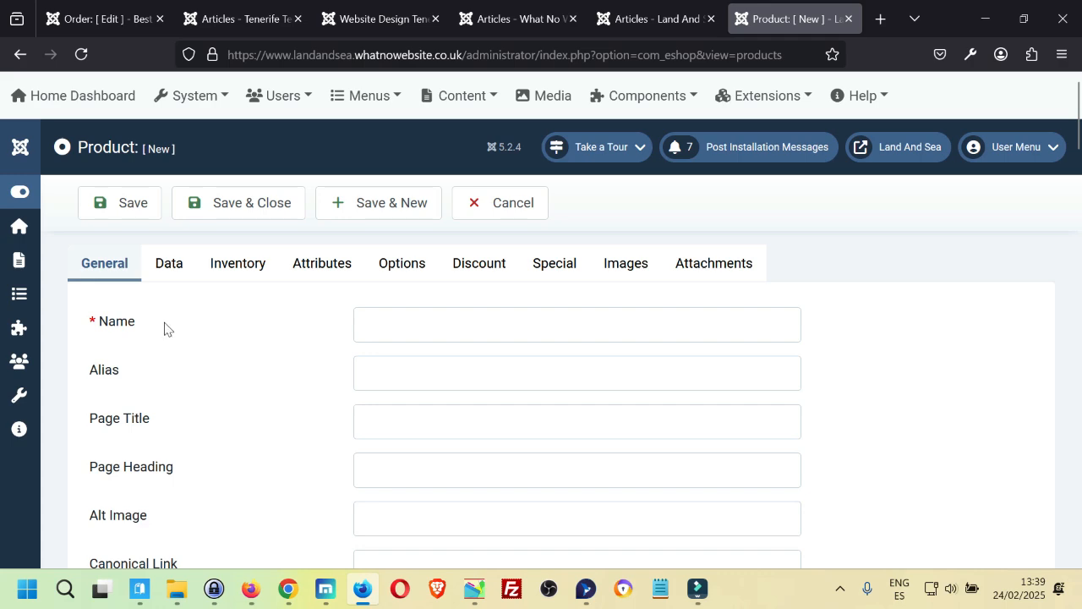
- Examine the new product form's general fields down to the extra tab content, plus its data fields such as SKU and image
{"action": "middle_click", "coordinate": [211, 316]}
{"action": "left_click", "coordinate": [215, 329]}
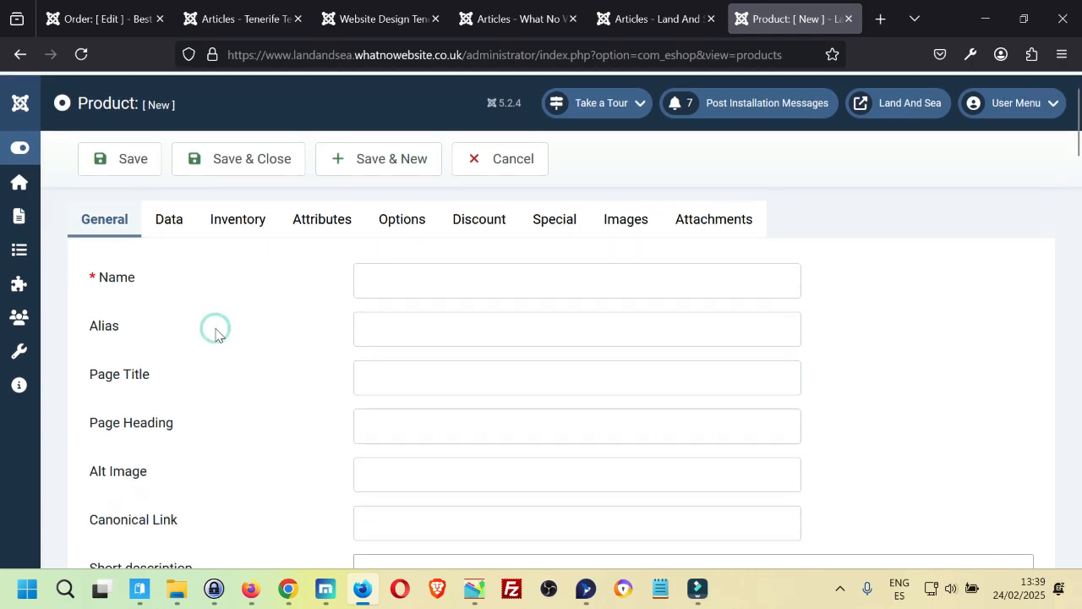
{"action": "scroll", "coordinate": [215, 329], "scroll_direction": "down", "scroll_amount": 1}
{"action": "scroll", "coordinate": [215, 334], "scroll_direction": "up", "scroll_amount": 2}
{"action": "scroll", "coordinate": [262, 336], "scroll_direction": "down", "scroll_amount": 4}
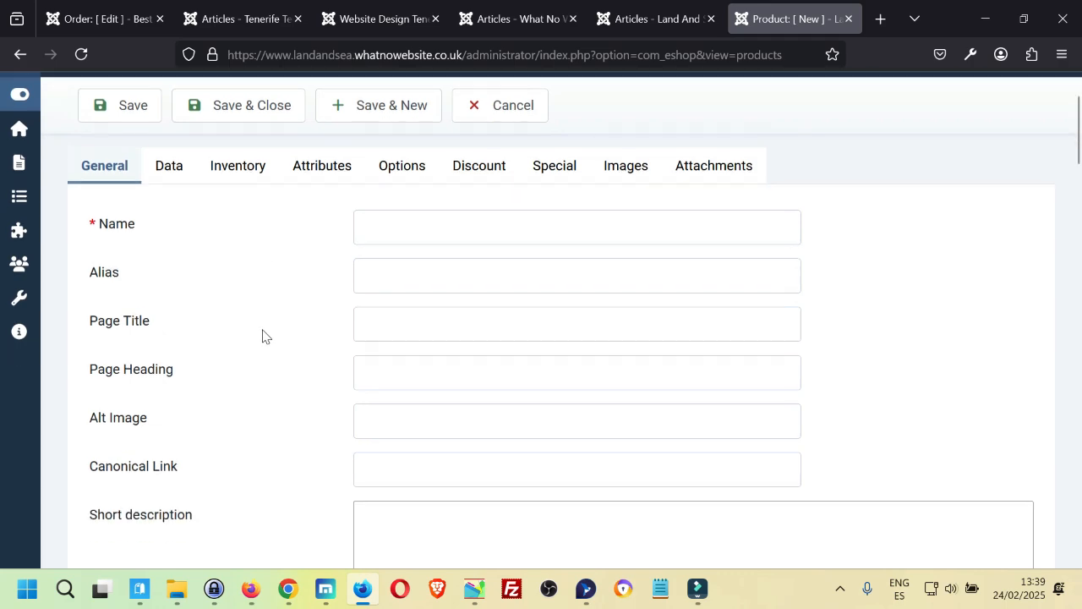
{"action": "scroll", "coordinate": [262, 336], "scroll_direction": "down", "scroll_amount": 15}
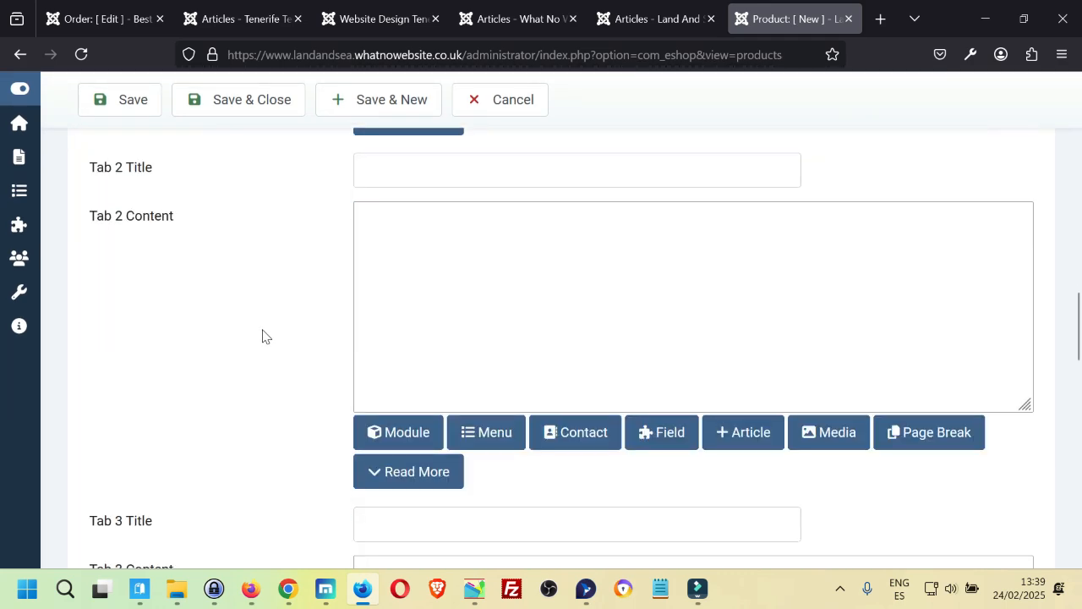
{"action": "scroll", "coordinate": [262, 336], "scroll_direction": "down", "scroll_amount": 4}
{"action": "scroll", "coordinate": [336, 318], "scroll_direction": "up", "scroll_amount": 12}
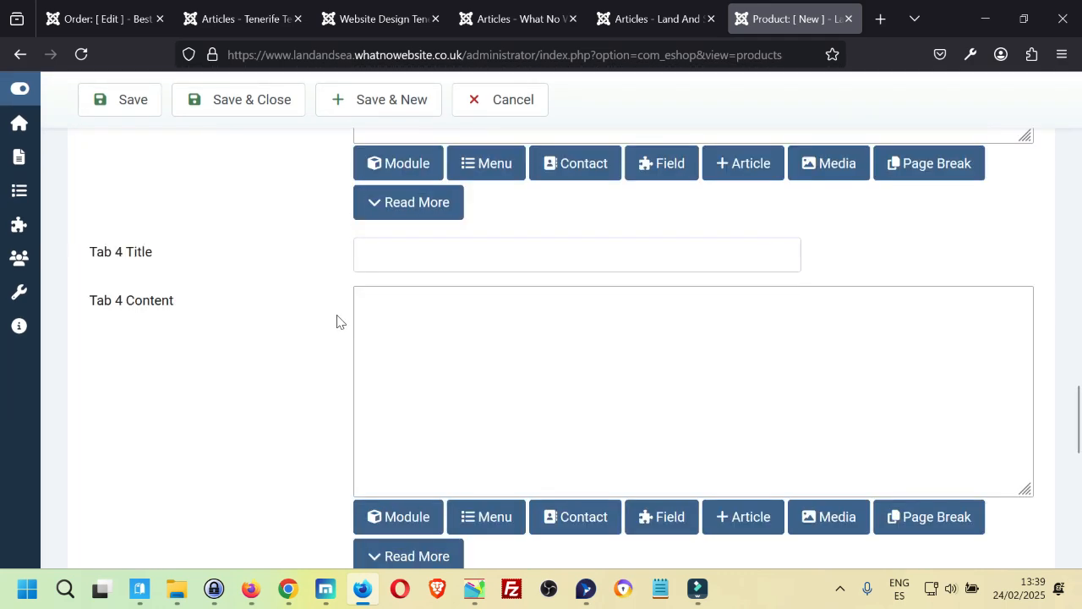
{"action": "scroll", "coordinate": [337, 321], "scroll_direction": "up", "scroll_amount": 10}
{"action": "left_click", "coordinate": [176, 272]}
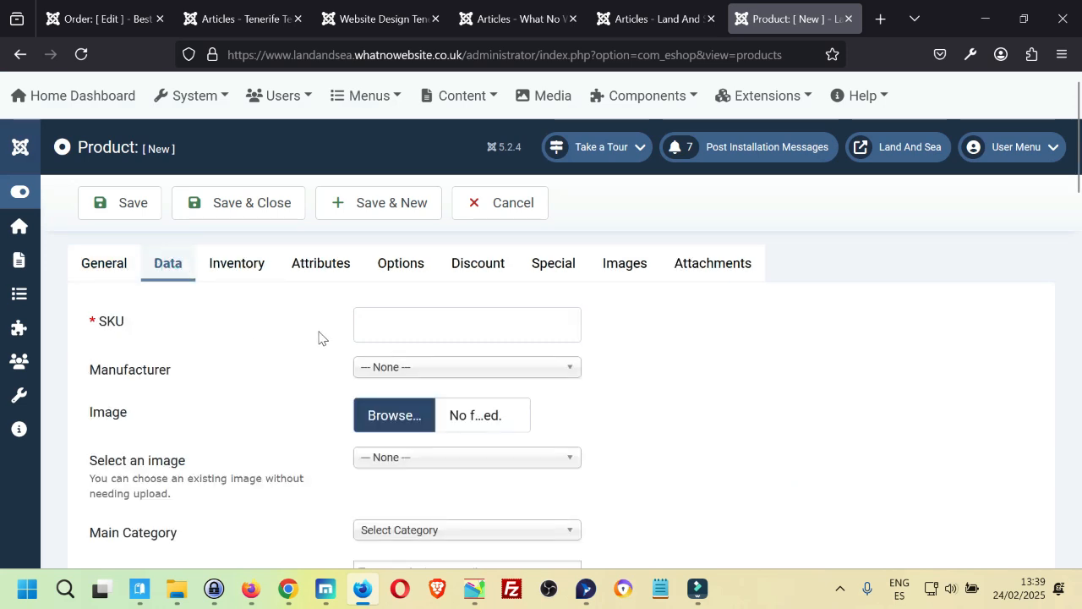
{"action": "scroll", "coordinate": [283, 411], "scroll_direction": "down", "scroll_amount": 1}
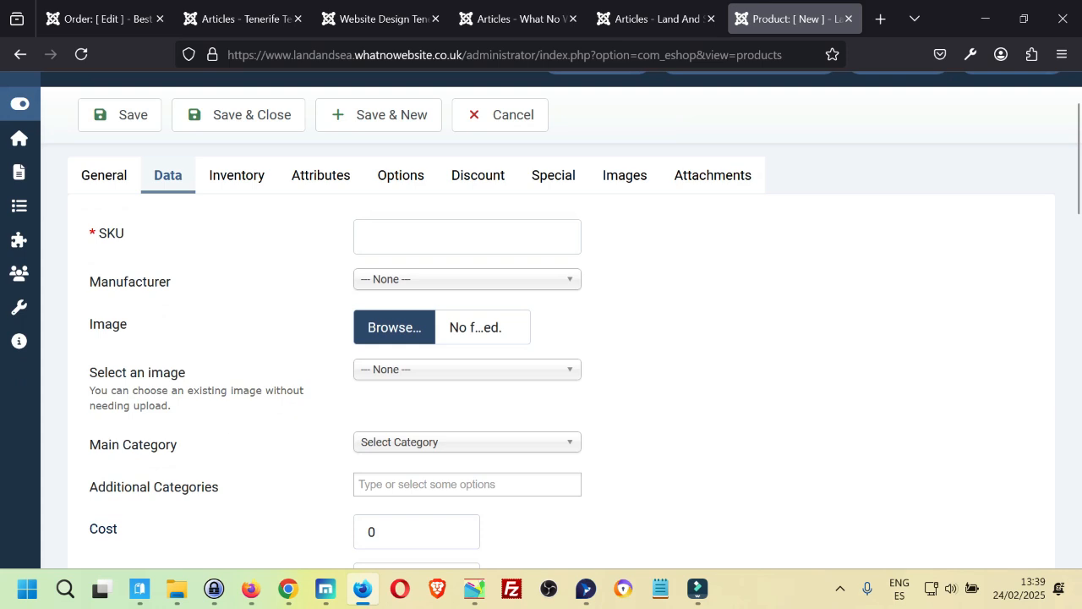
{"action": "scroll", "coordinate": [250, 362], "scroll_direction": "up", "scroll_amount": 1}
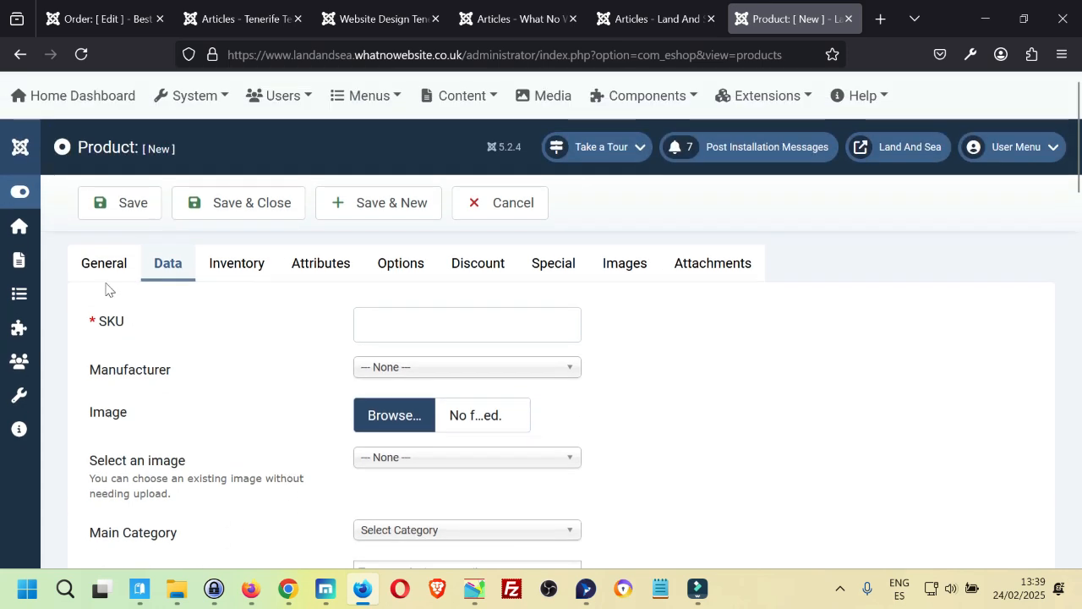
{"action": "left_click", "coordinate": [105, 265]}
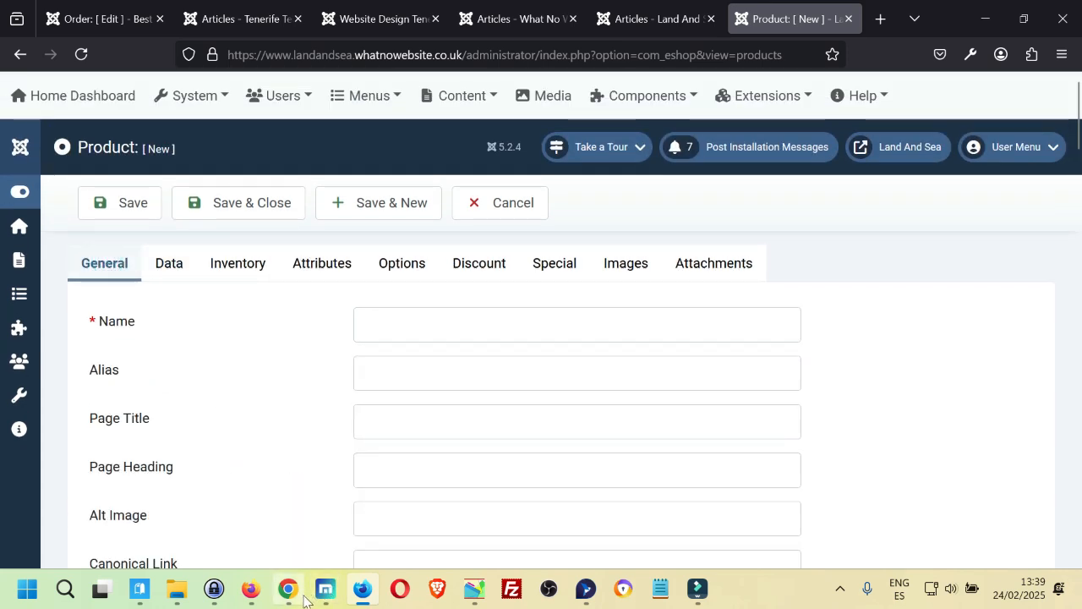
- Switch to the Maxthon browser and copy the title TAW35 Fridge Freezer - Colour Blue from the Land And Sea product page
{"action": "left_click", "coordinate": [334, 597]}
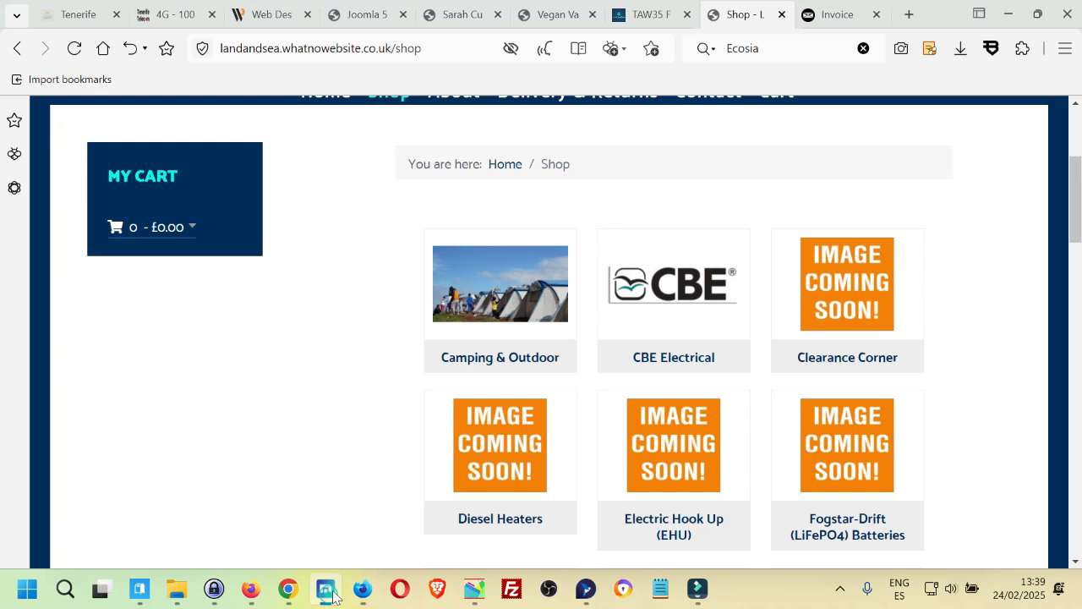
{"action": "left_click", "coordinate": [648, 17]}
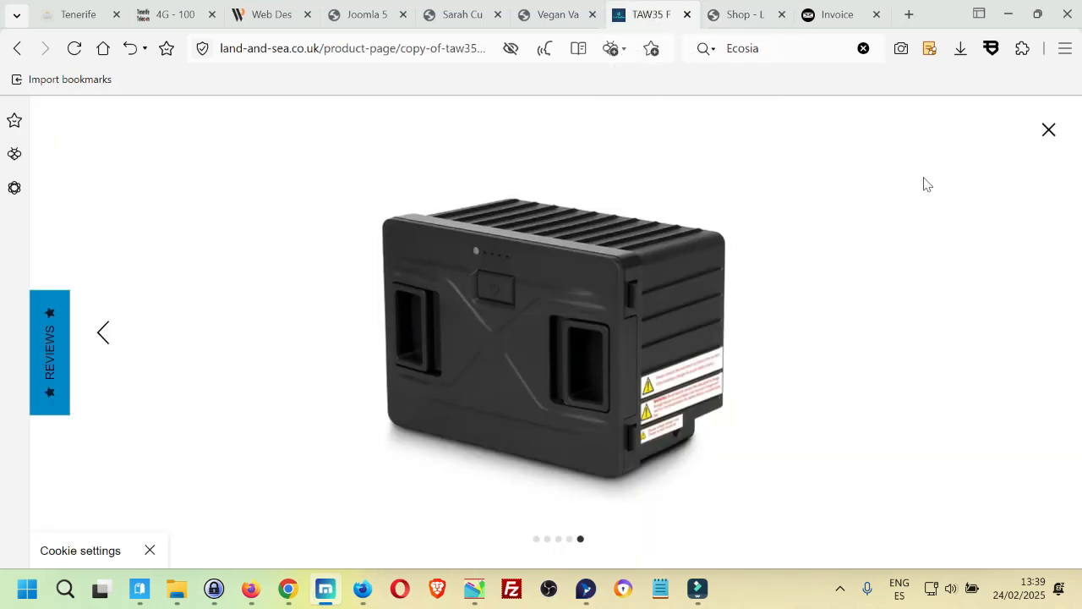
{"action": "left_click", "coordinate": [1049, 132]}
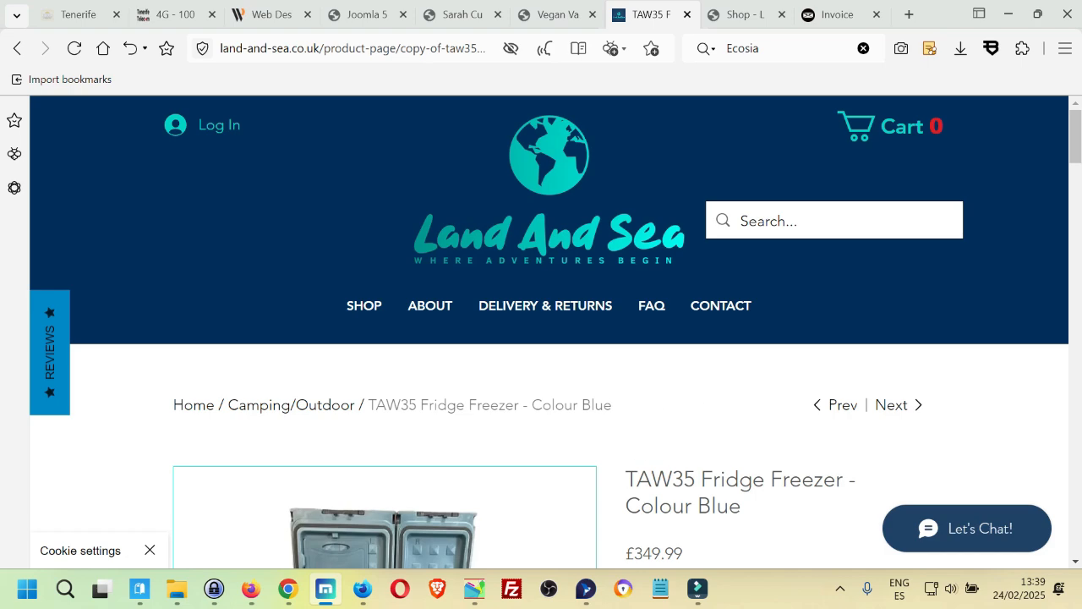
{"action": "left_click_drag", "start_coordinate": [624, 479], "coordinate": [742, 505]}
{"action": "right_click", "coordinate": [720, 494]}
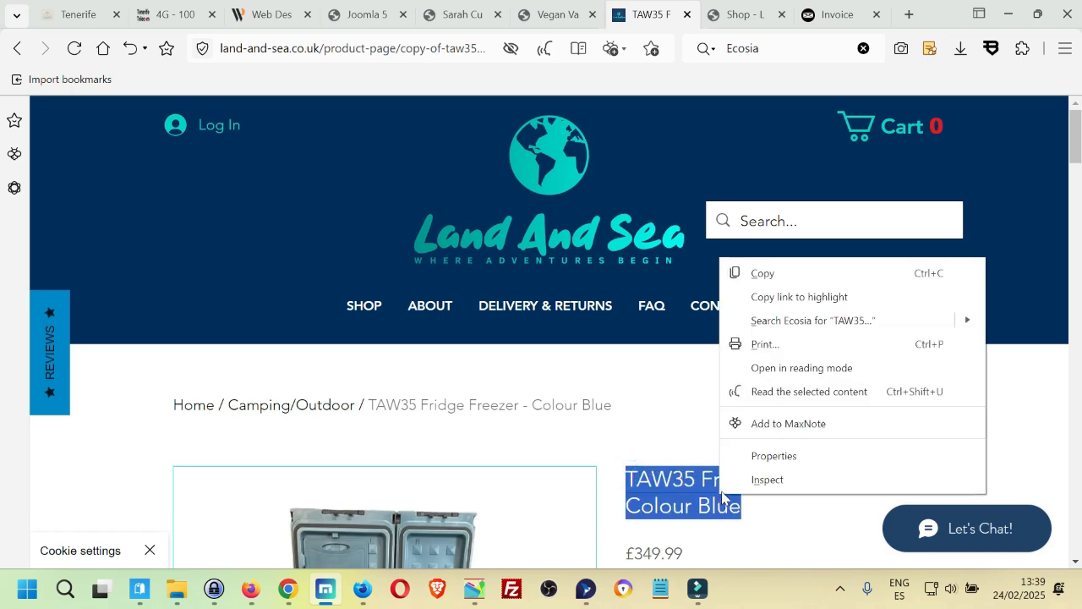
{"action": "left_click", "coordinate": [779, 276]}
- Return to the new product form in Firefox and paste TAW35 Fridge Freezer - Colour Blue as the product name
{"action": "key", "text": "alt+Tab"}
{"action": "left_click", "coordinate": [382, 326]}
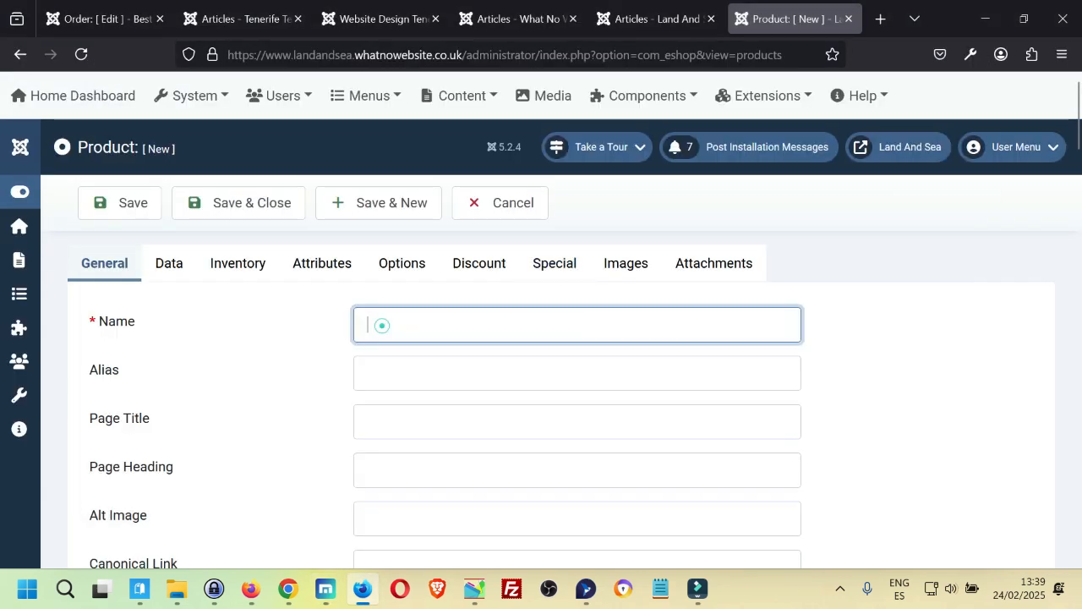
{"action": "key", "text": "ctrl+v"}
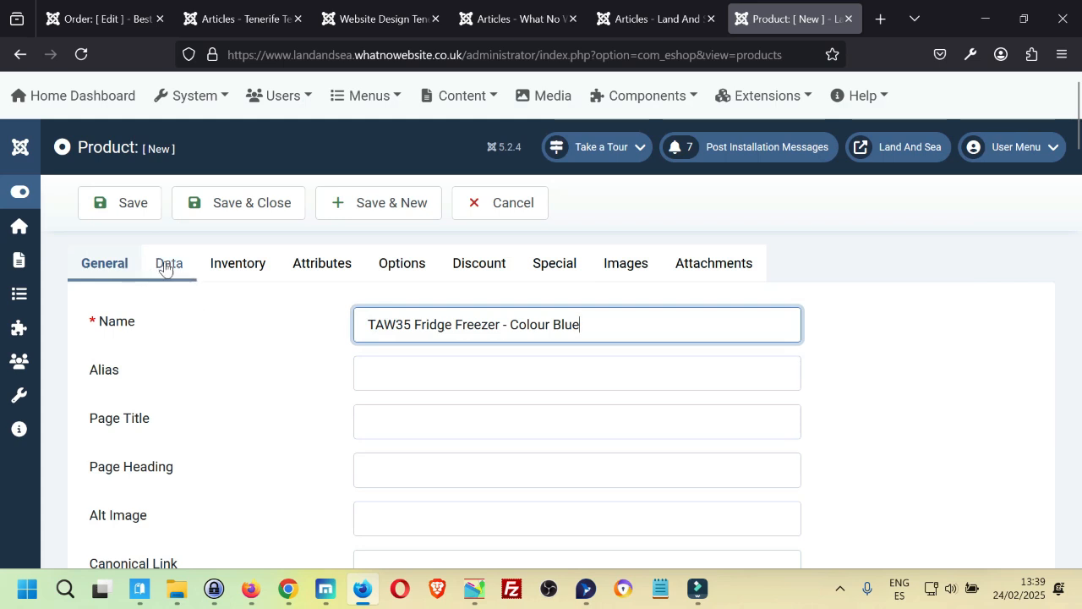
- Switch to HTML-Kit Tools and copy the entire HTML product description from Untitled-dancing-puppy.html
{"action": "scroll", "coordinate": [194, 338], "scroll_direction": "down", "scroll_amount": 3}
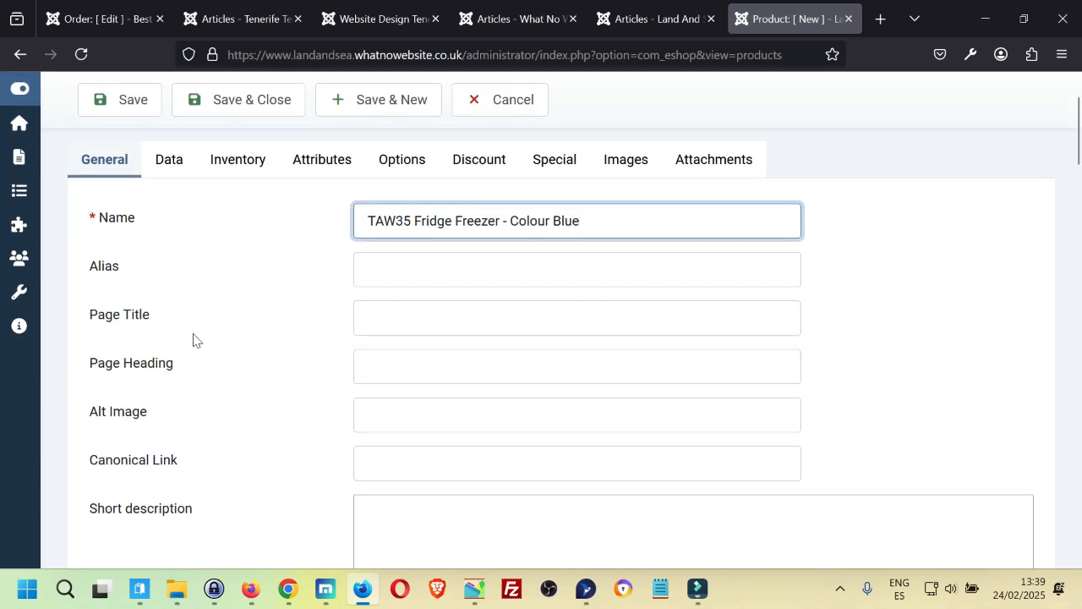
{"action": "scroll", "coordinate": [239, 254], "scroll_direction": "down", "scroll_amount": 5}
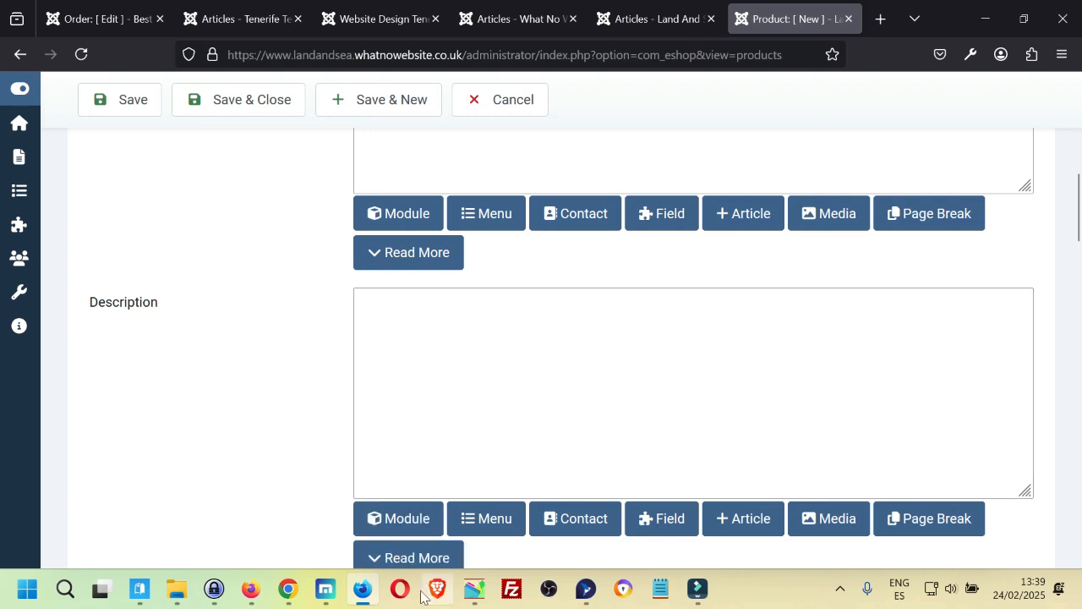
{"action": "left_click", "coordinate": [474, 590]}
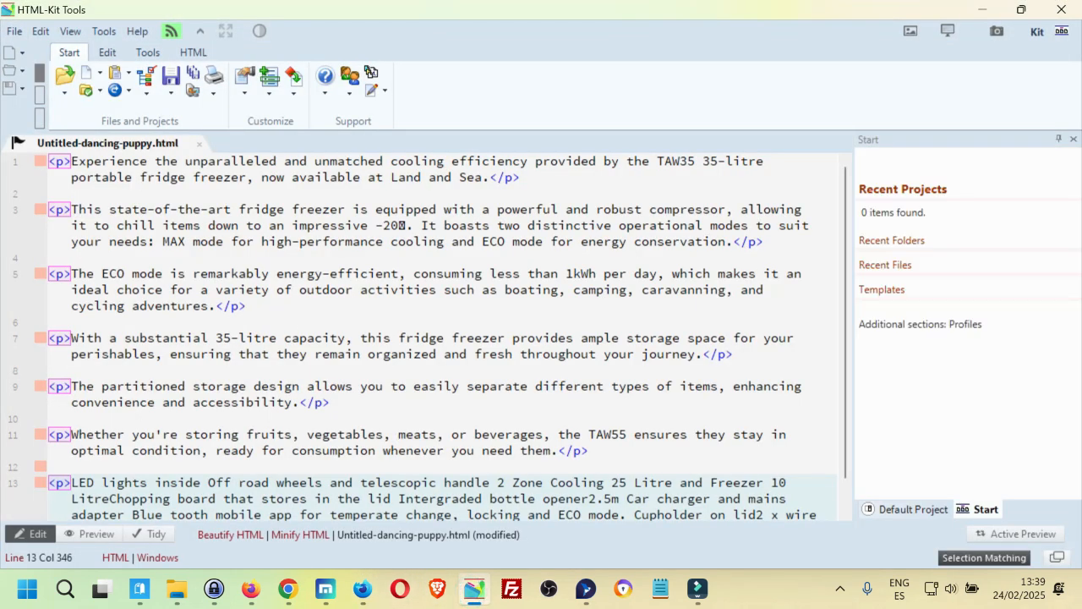
{"action": "key", "text": "ctrl+a"}
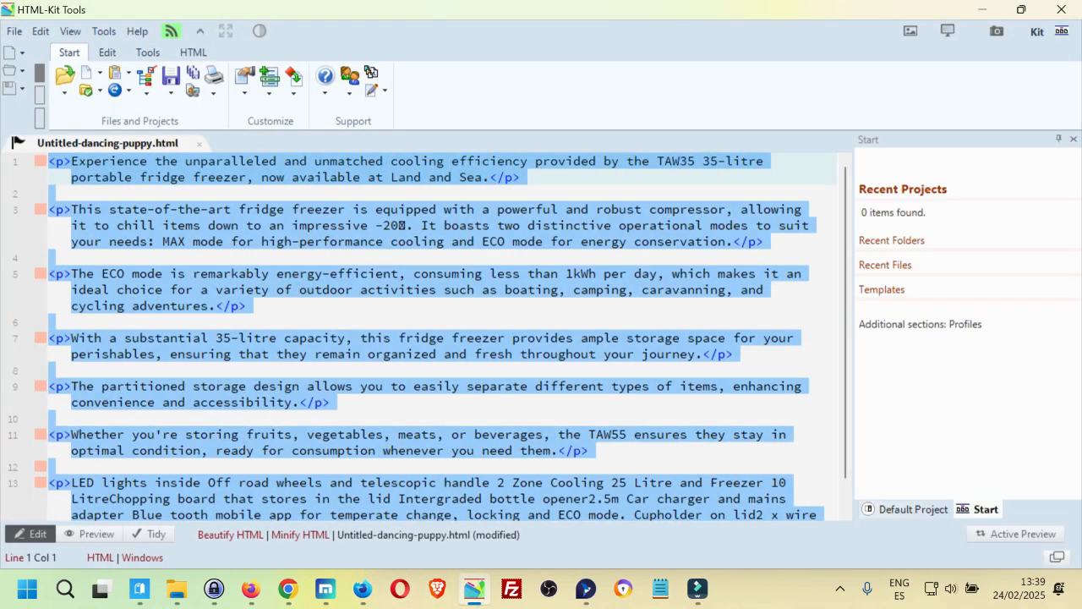
{"action": "key", "text": "ctrl+c"}
- Paste the copied HTML paragraphs into the new product's description in Firefox and bring its beginning into view
{"action": "key", "text": "alt+Tab"}
{"action": "left_click", "coordinate": [495, 361]}
{"action": "key", "text": "ctrl+v"}
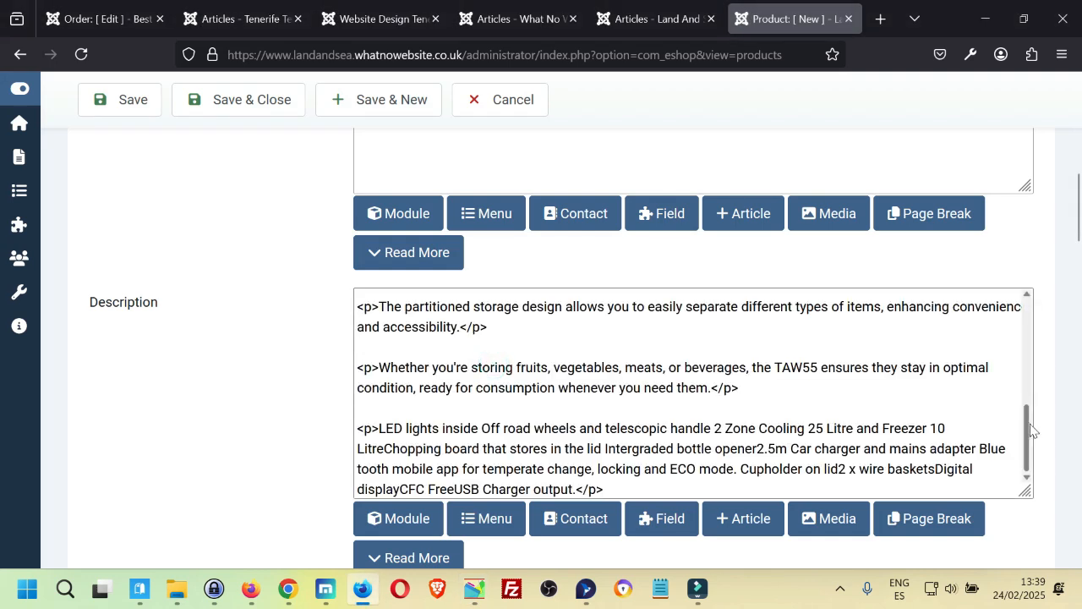
{"action": "left_click_drag", "start_coordinate": [1025, 430], "coordinate": [1011, 317]}
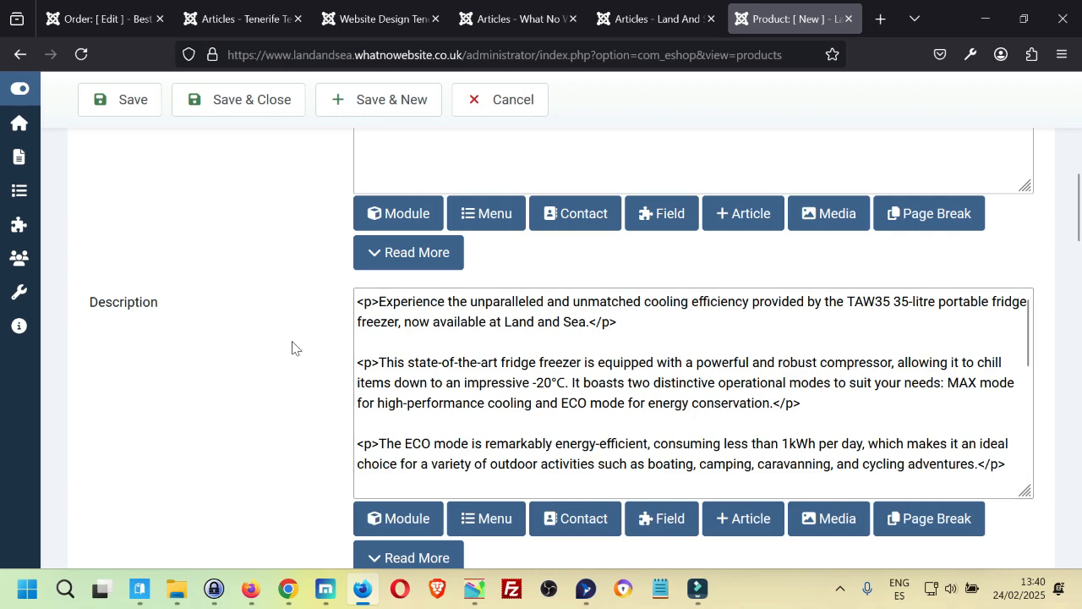
- Copy the product name TAW35 Fridge Freezer - Colour Blue into both the meta description and the meta keywords
{"action": "scroll", "coordinate": [293, 350], "scroll_direction": "up", "scroll_amount": 10}
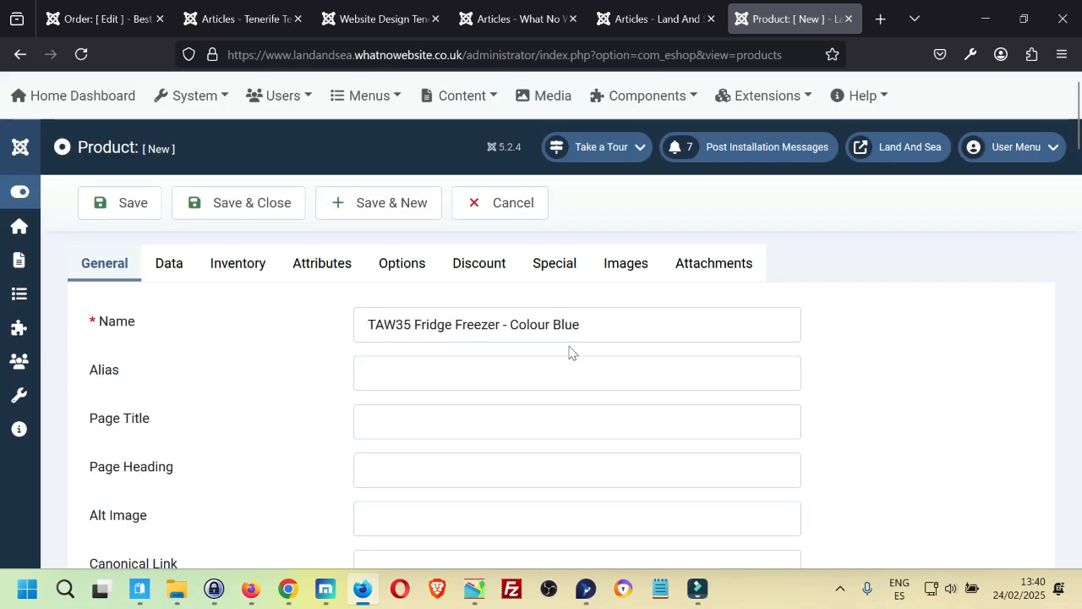
{"action": "left_click_drag", "start_coordinate": [611, 317], "coordinate": [365, 324]}
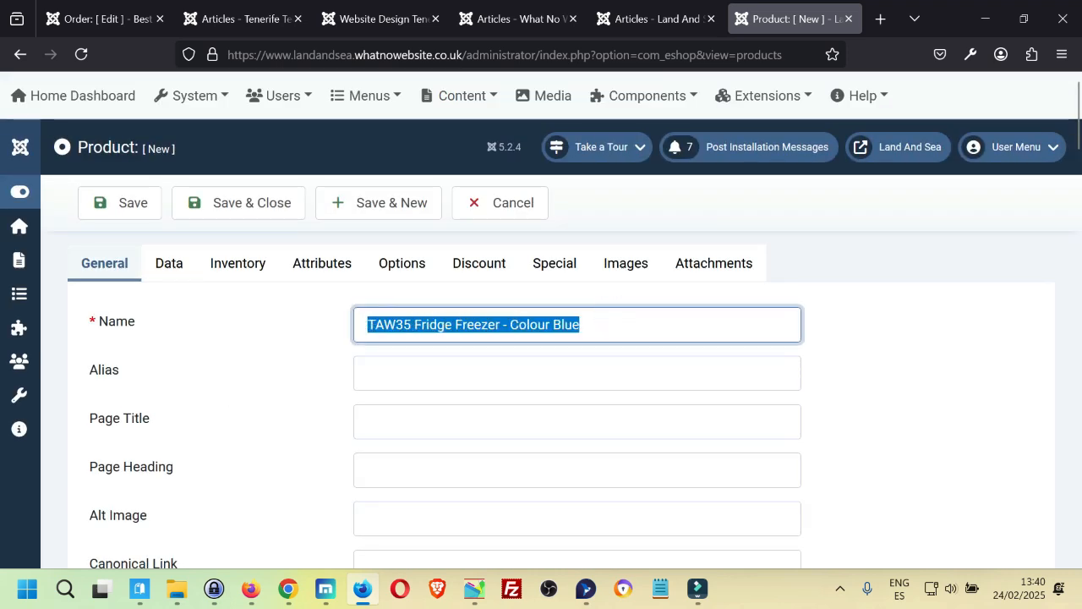
{"action": "scroll", "coordinate": [268, 342], "scroll_direction": "down", "scroll_amount": 20}
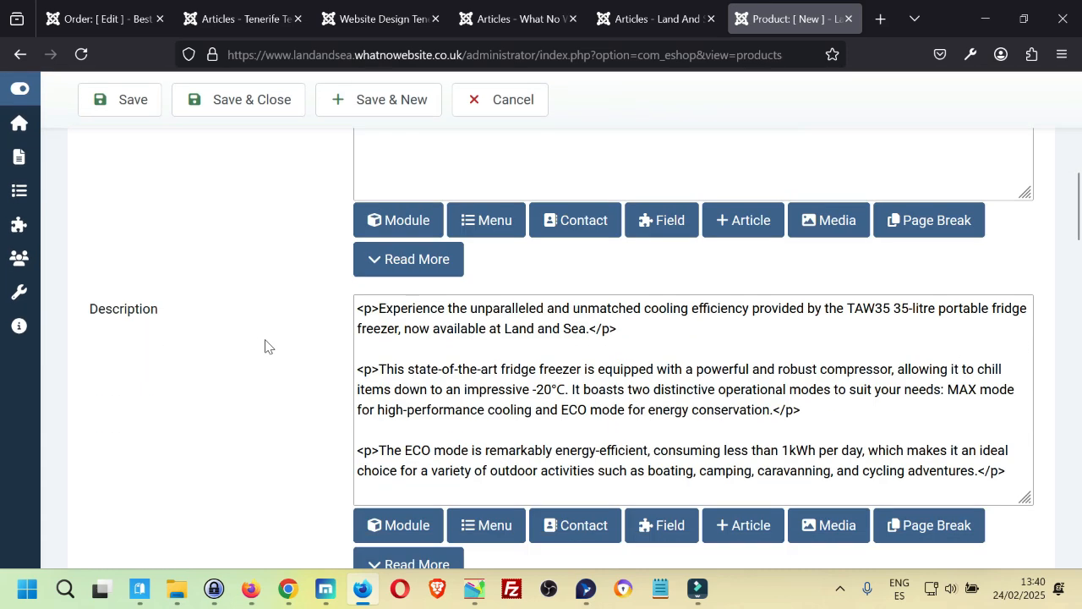
{"action": "scroll", "coordinate": [263, 362], "scroll_direction": "down", "scroll_amount": 5}
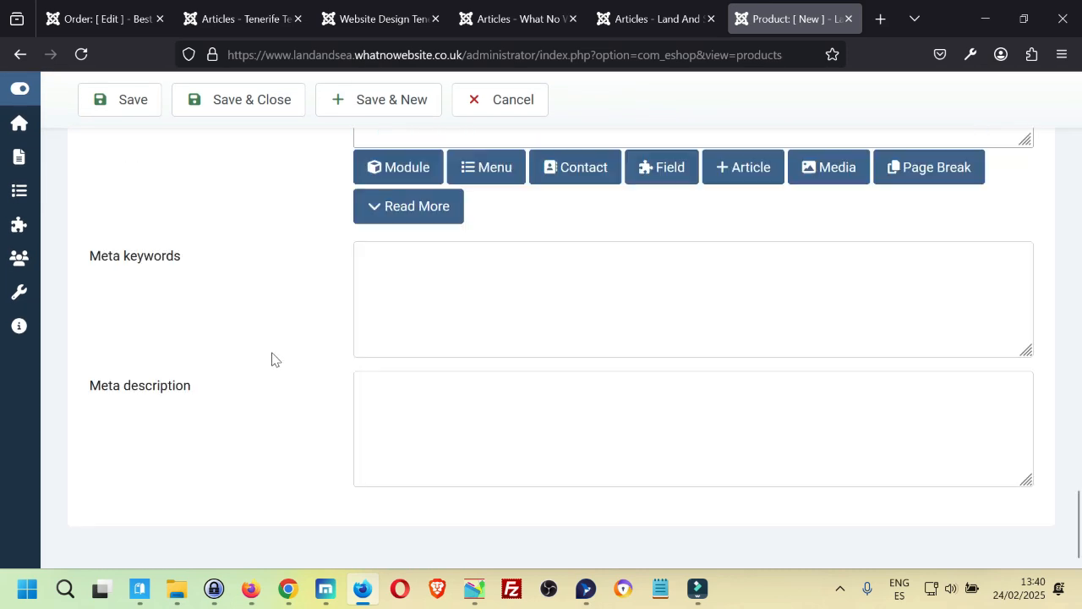
{"action": "left_click", "coordinate": [474, 428]}
{"action": "key", "text": "ctrl+v"}
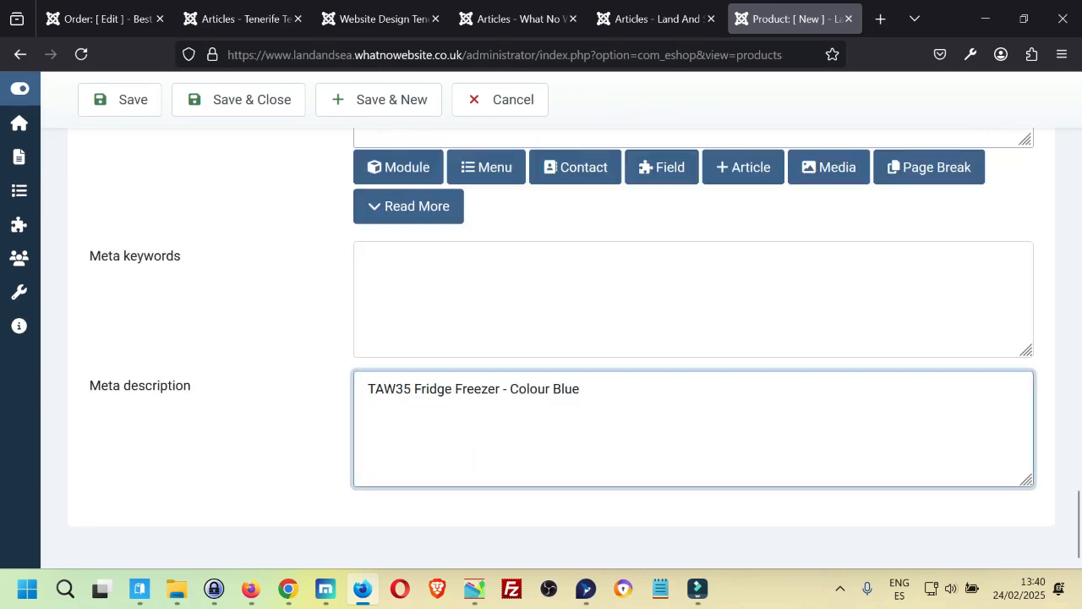
{"action": "left_click", "coordinate": [436, 303]}
{"action": "key", "text": "ctrl+v"}
- Paste TAW35 Fridge Freezer - Colour Blue as the product's alternative image text
{"action": "middle_click", "coordinate": [312, 385]}
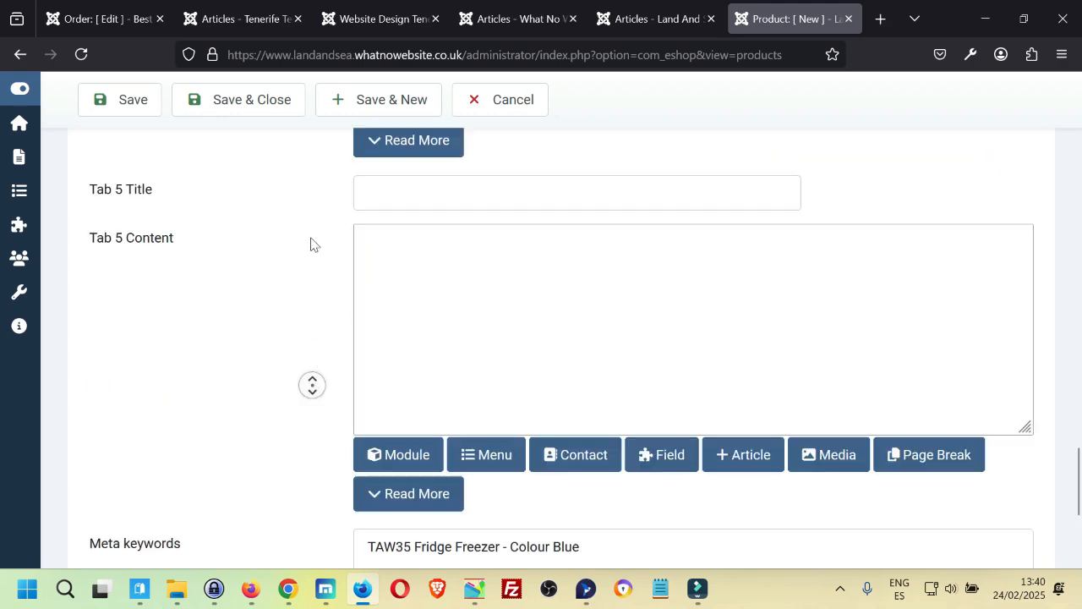
{"action": "left_click", "coordinate": [310, 245]}
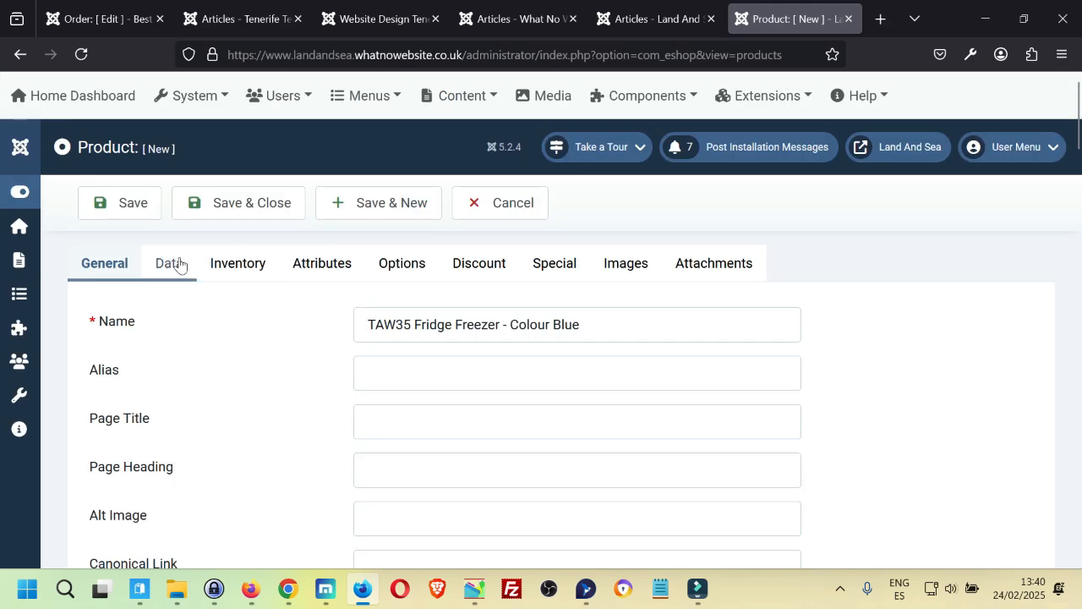
{"action": "scroll", "coordinate": [295, 365], "scroll_direction": "down", "scroll_amount": 5}
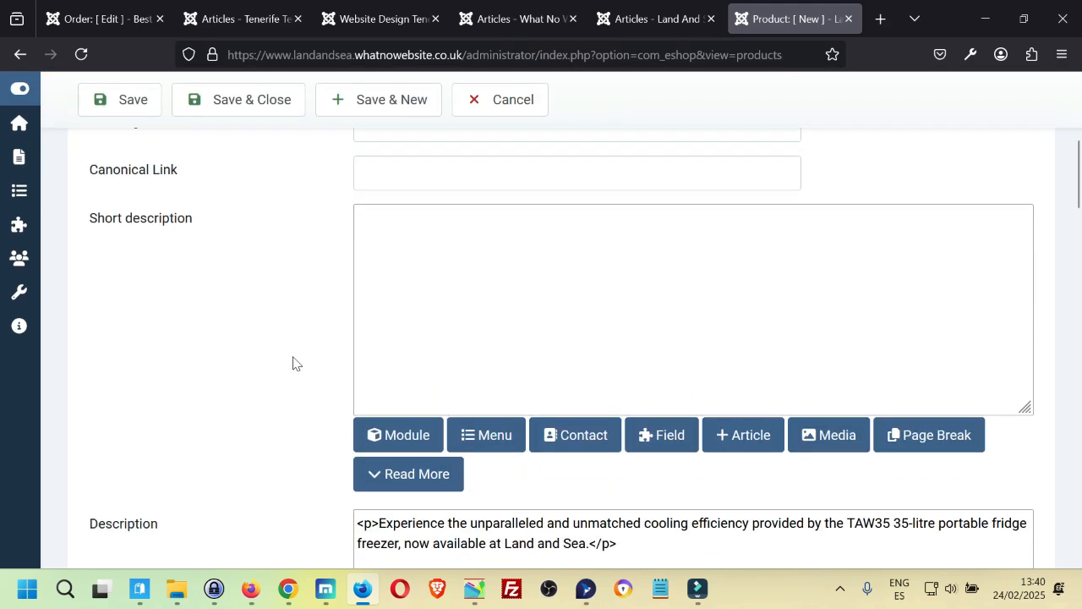
{"action": "scroll", "coordinate": [296, 364], "scroll_direction": "down", "scroll_amount": 3}
{"action": "scroll", "coordinate": [293, 363], "scroll_direction": "up", "scroll_amount": 6}
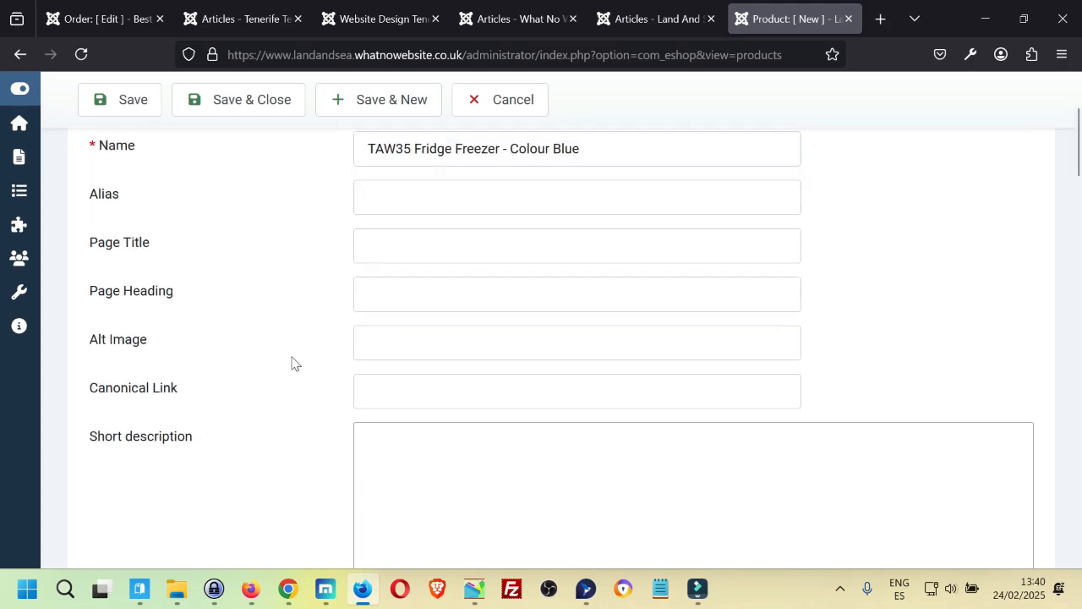
{"action": "left_click", "coordinate": [403, 334]}
{"action": "key", "text": "ctrl+v"}
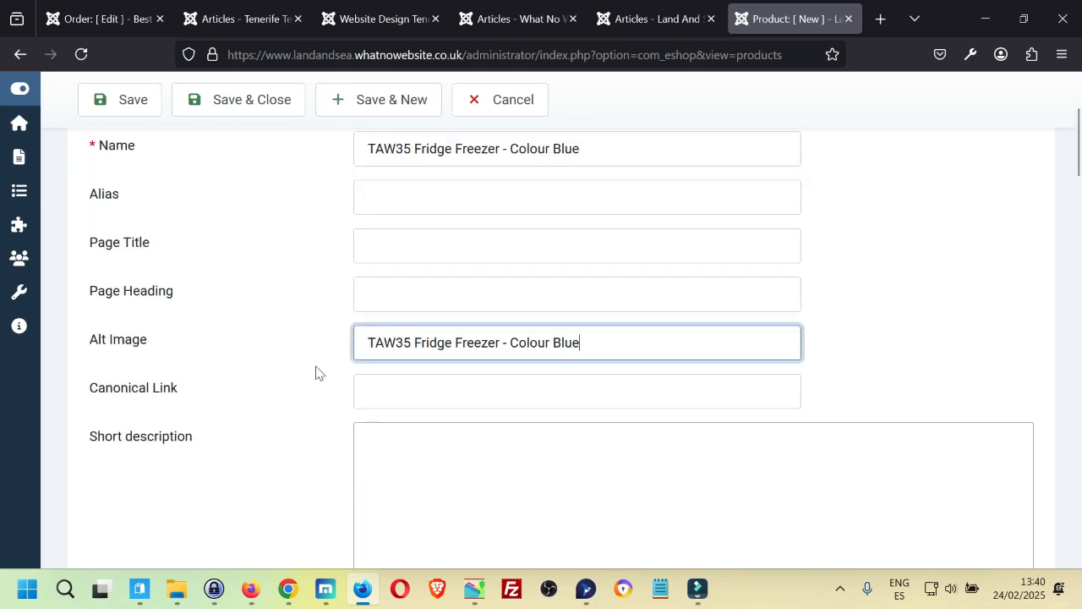
{"action": "left_click", "coordinate": [300, 356]}
- Review the product's general fields, including the description and the additional tab fields below it
{"action": "scroll", "coordinate": [300, 357], "scroll_direction": "down", "scroll_amount": 6}
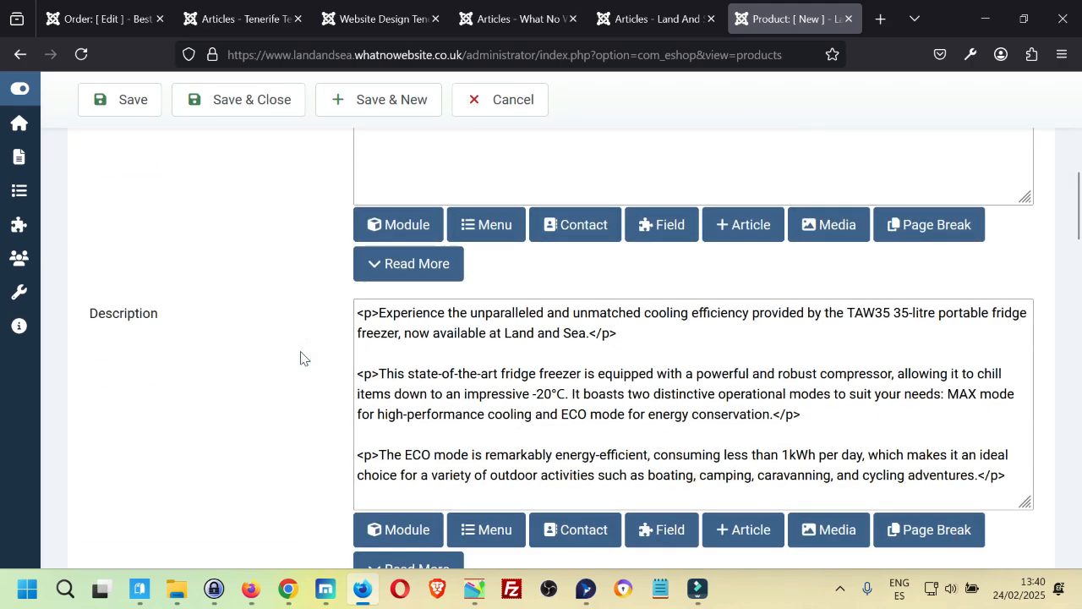
{"action": "scroll", "coordinate": [301, 355], "scroll_direction": "up", "scroll_amount": 6}
{"action": "scroll", "coordinate": [310, 358], "scroll_direction": "down", "scroll_amount": 9}
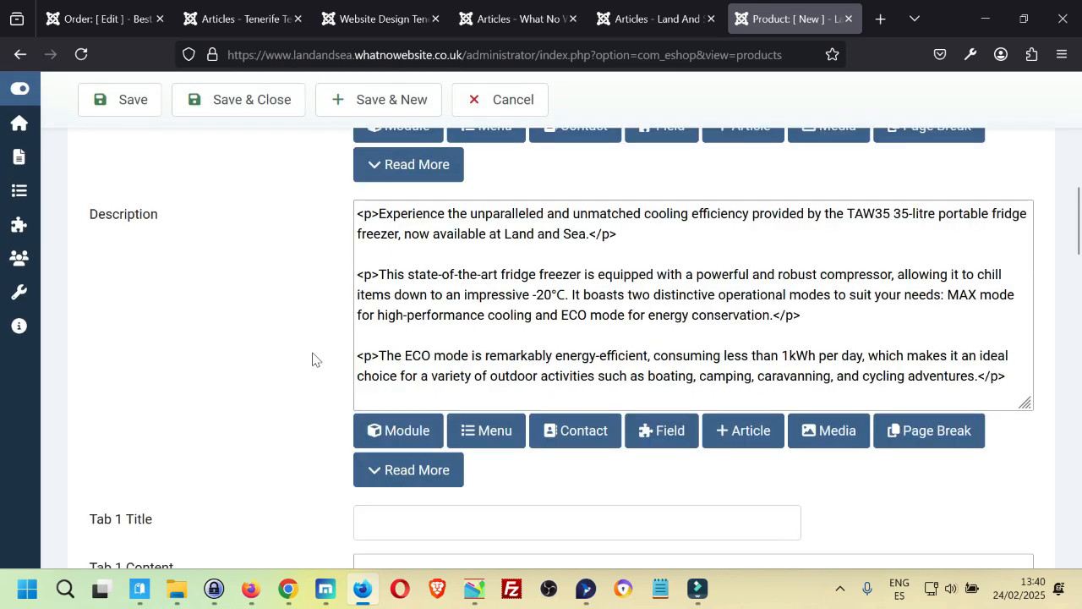
{"action": "scroll", "coordinate": [311, 360], "scroll_direction": "up", "scroll_amount": 3}
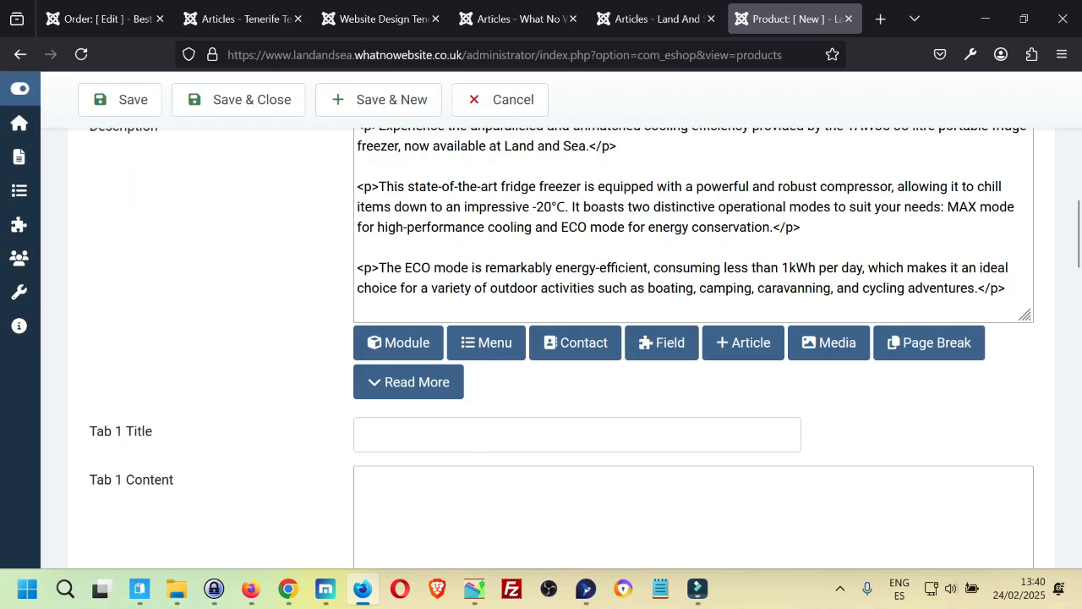
{"action": "middle_click", "coordinate": [297, 397]}
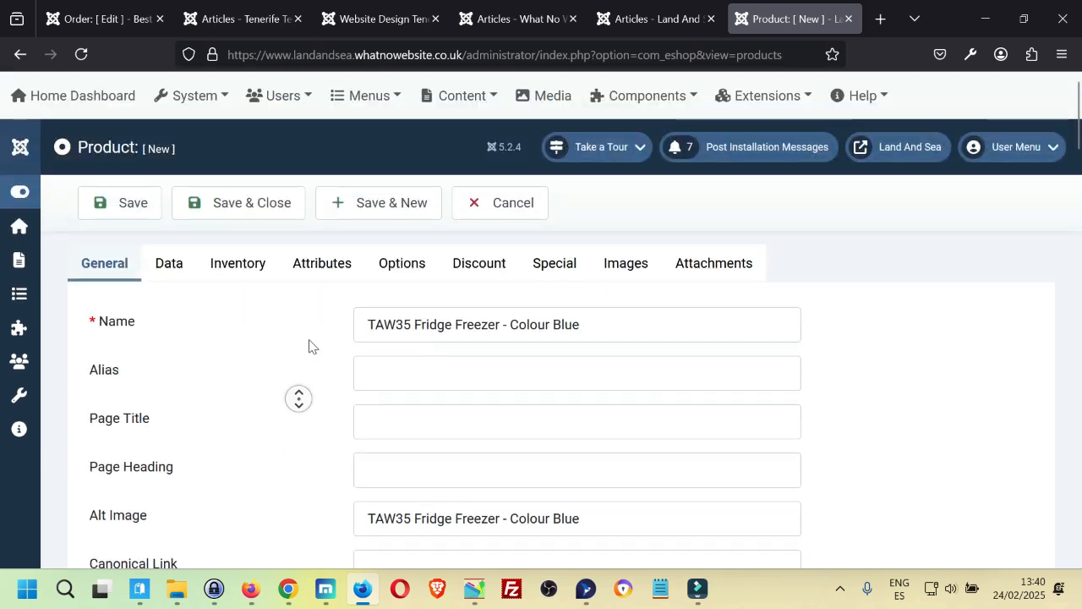
{"action": "left_click", "coordinate": [309, 339]}
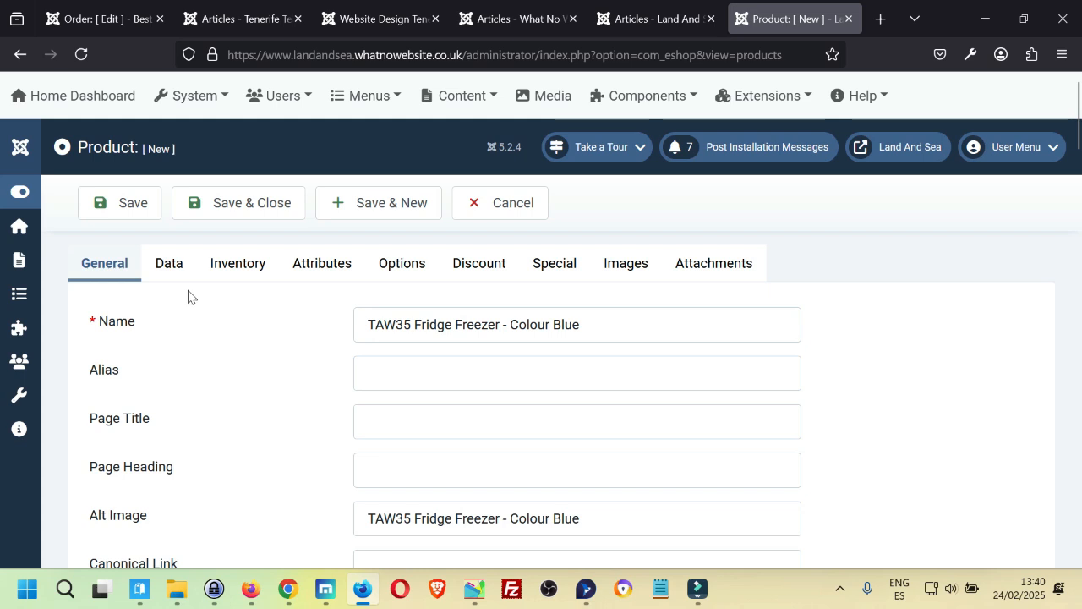
- Set the new product's SKU to TAW35 by pasting the product name and removing the rest of it
{"action": "left_click", "coordinate": [180, 276]}
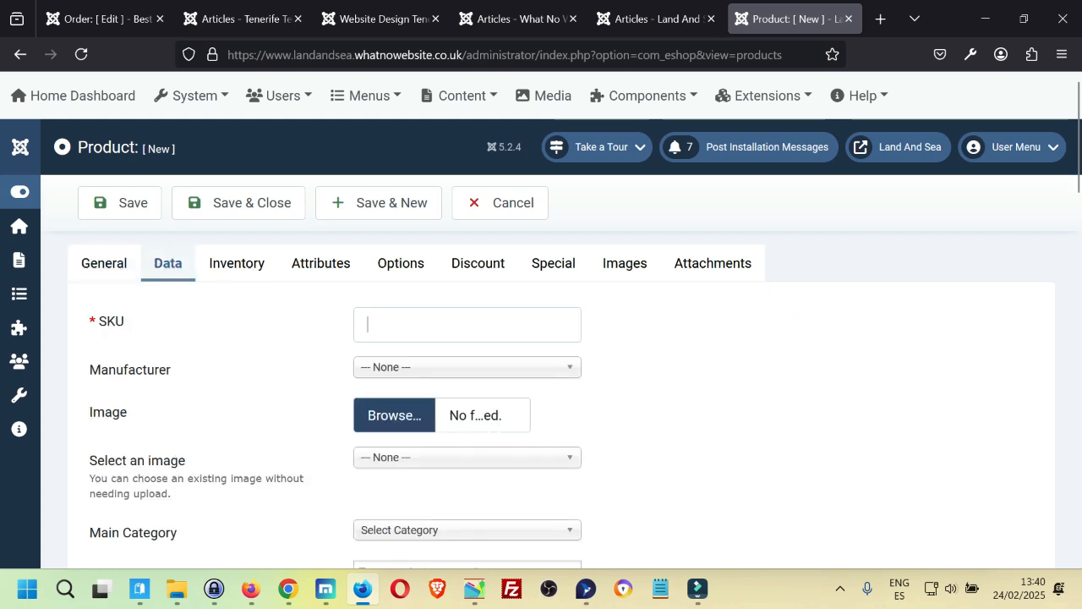
{"action": "left_click", "coordinate": [433, 330]}
{"action": "key", "text": "ctrl+v"}
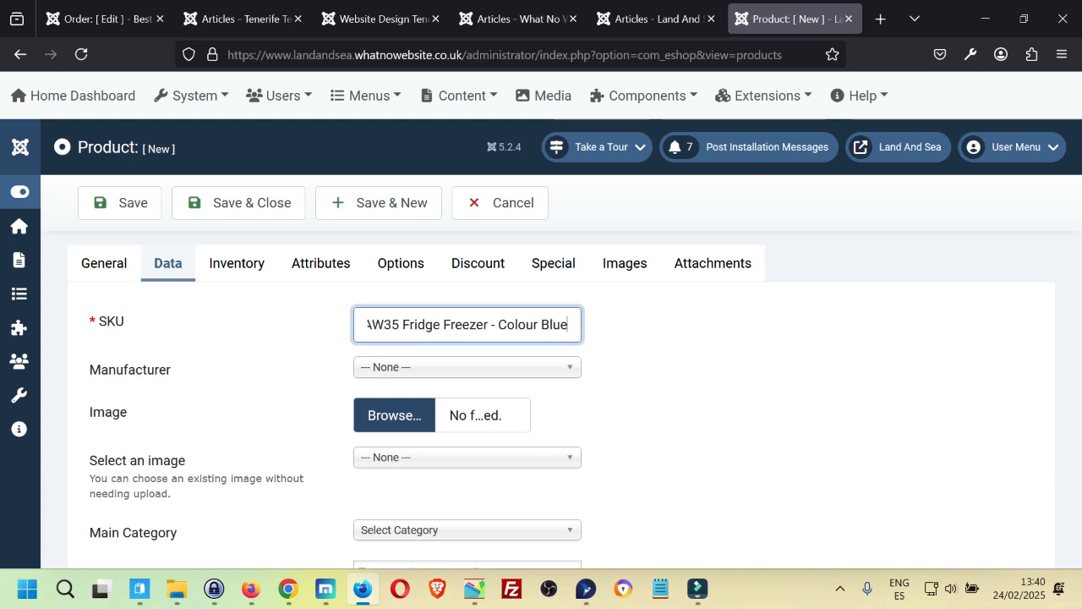
{"action": "key", "text": "ctrl+shift+Left"}
{"action": "key", "text": "ctrl+shift+Left"}
{"action": "key", "text": "ctrl+shift+Left"}
{"action": "key", "text": "ctrl+shift+Left"}
{"action": "key", "text": "ctrl+shift+Left"}
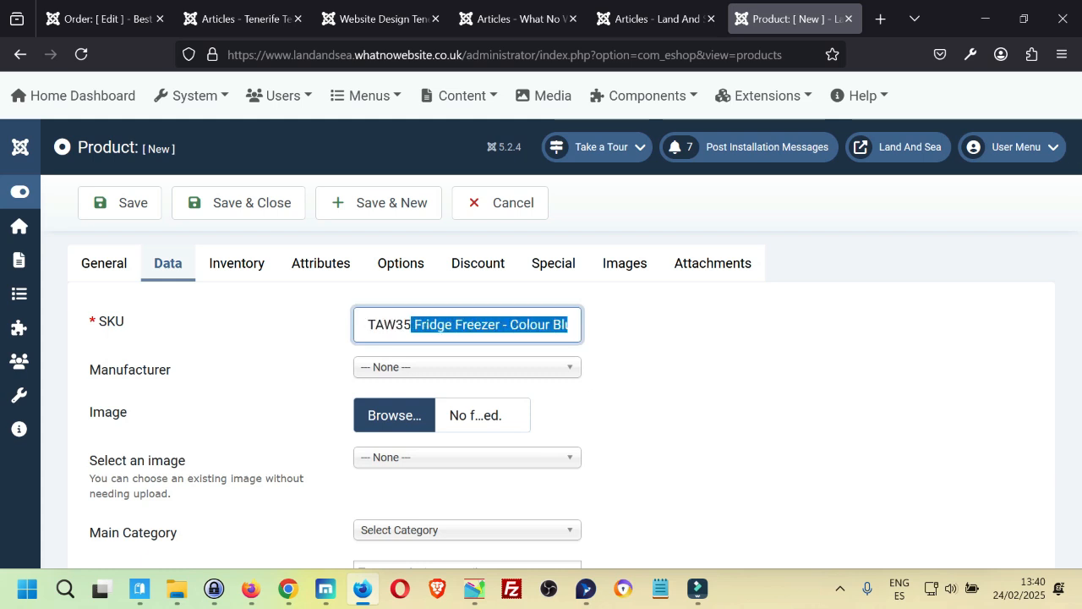
{"action": "key", "text": "BackSpace"}
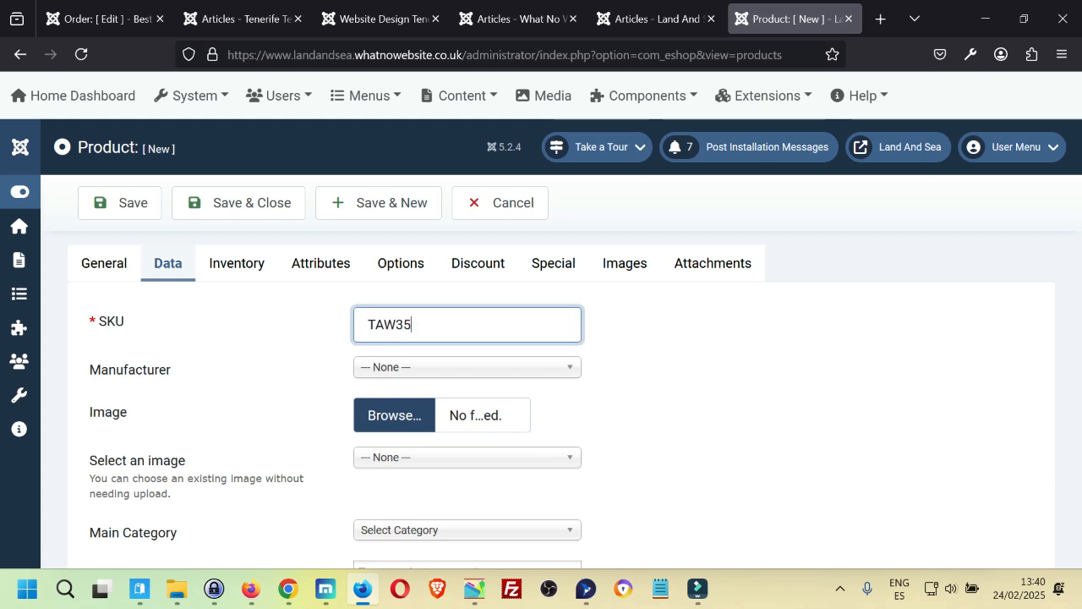
- Choose TAW35 Fridge Freezer - Colour Blue - 01.jpg from the Camping & Outdoor product images as the product's main image
{"action": "left_click", "coordinate": [418, 417]}
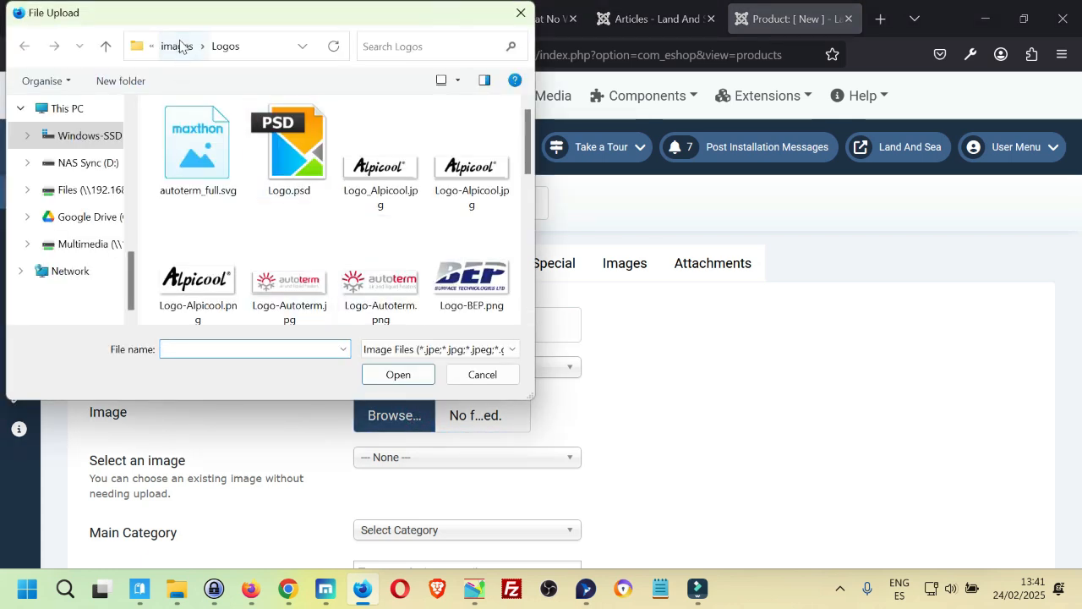
{"action": "left_click", "coordinate": [180, 46]}
{"action": "left_click", "coordinate": [382, 164]}
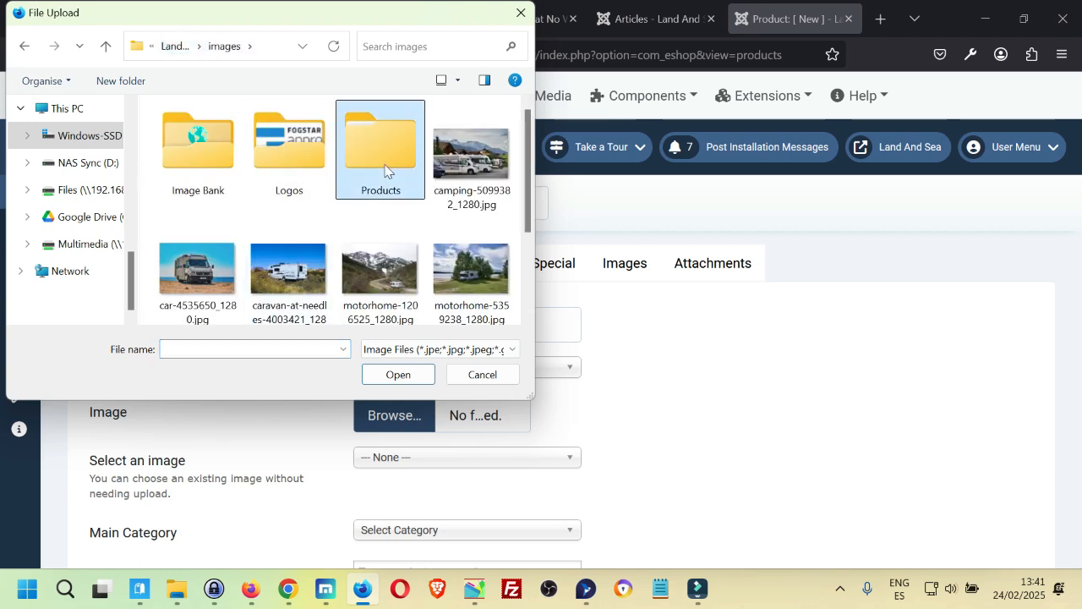
{"action": "double_click", "coordinate": [385, 169]}
{"action": "double_click", "coordinate": [234, 144]}
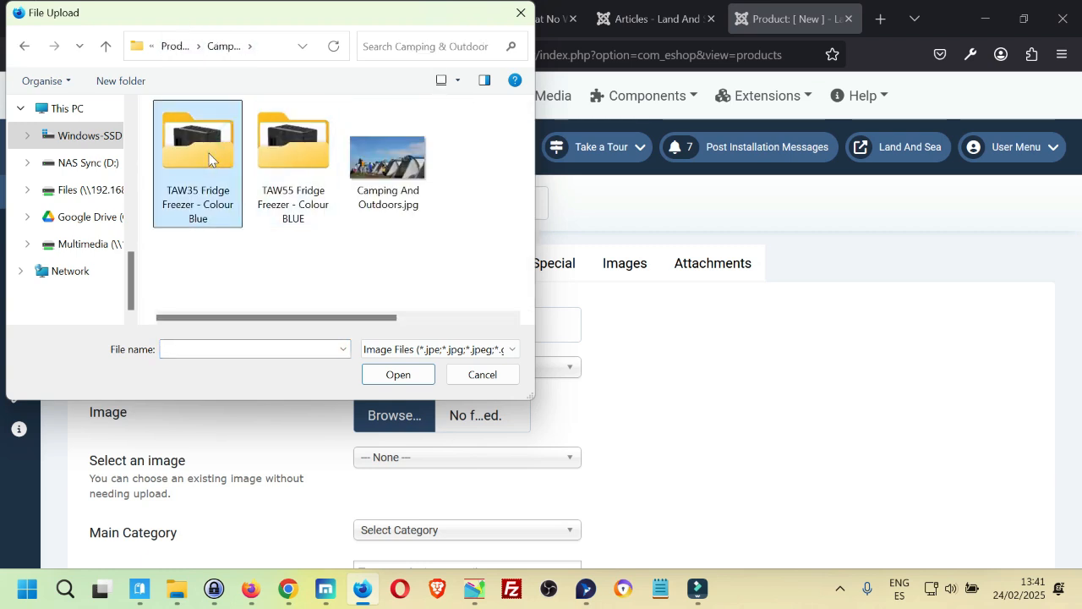
{"action": "double_click", "coordinate": [210, 159]}
{"action": "left_click", "coordinate": [210, 160]}
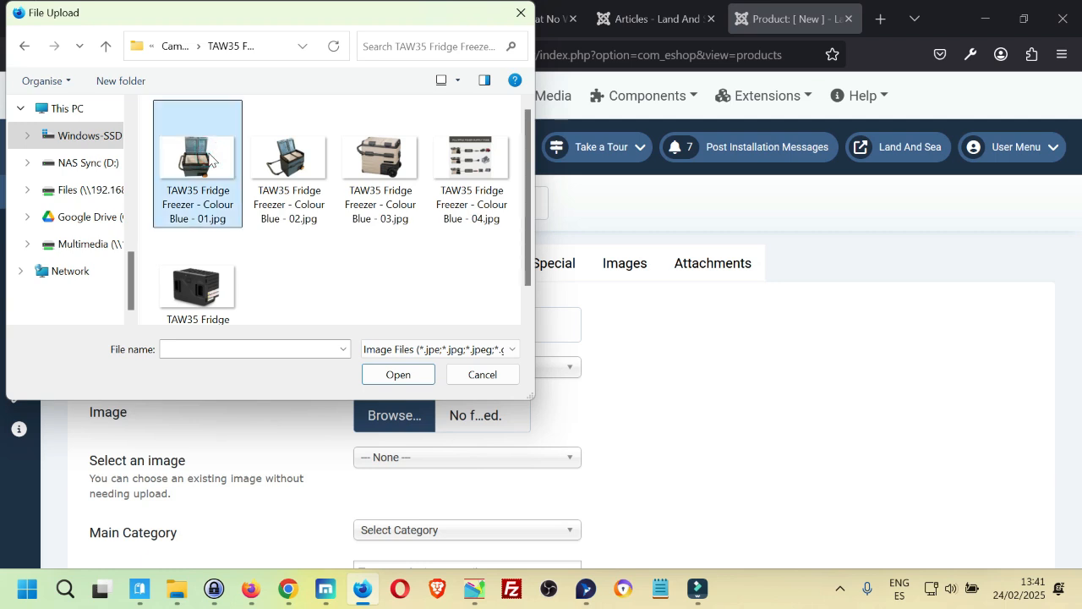
{"action": "left_click", "coordinate": [207, 302]}
{"action": "left_click", "coordinate": [336, 289]}
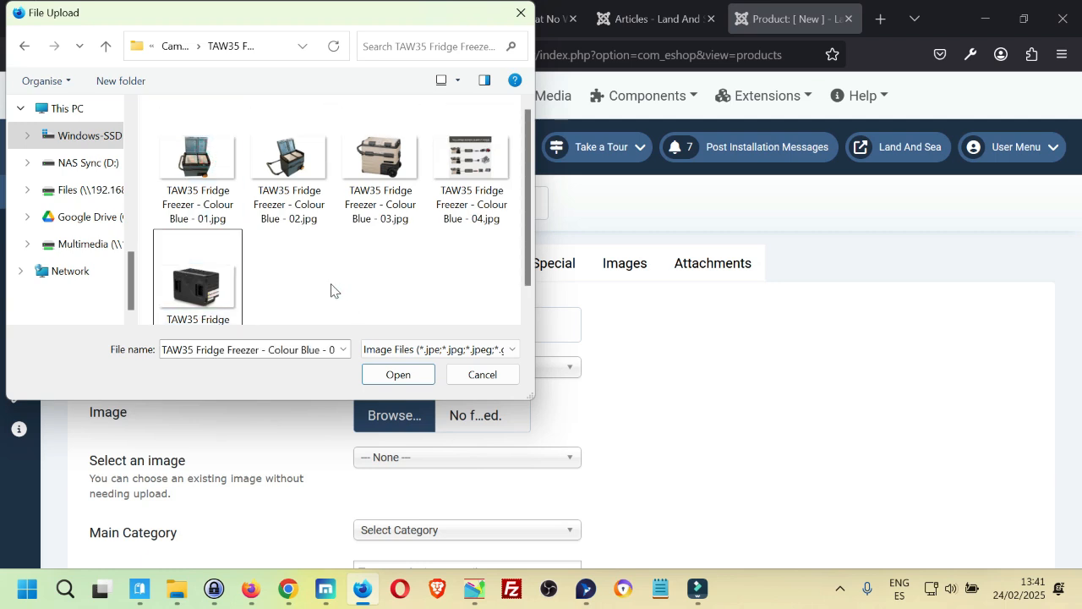
{"action": "left_click", "coordinate": [209, 151]}
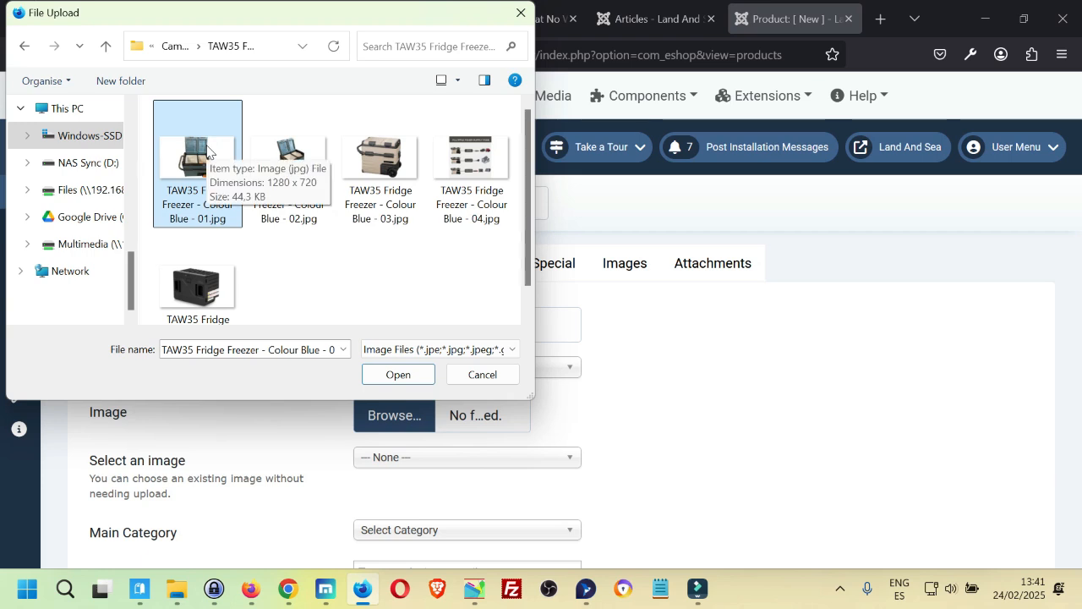
{"action": "double_click", "coordinate": [207, 150]}
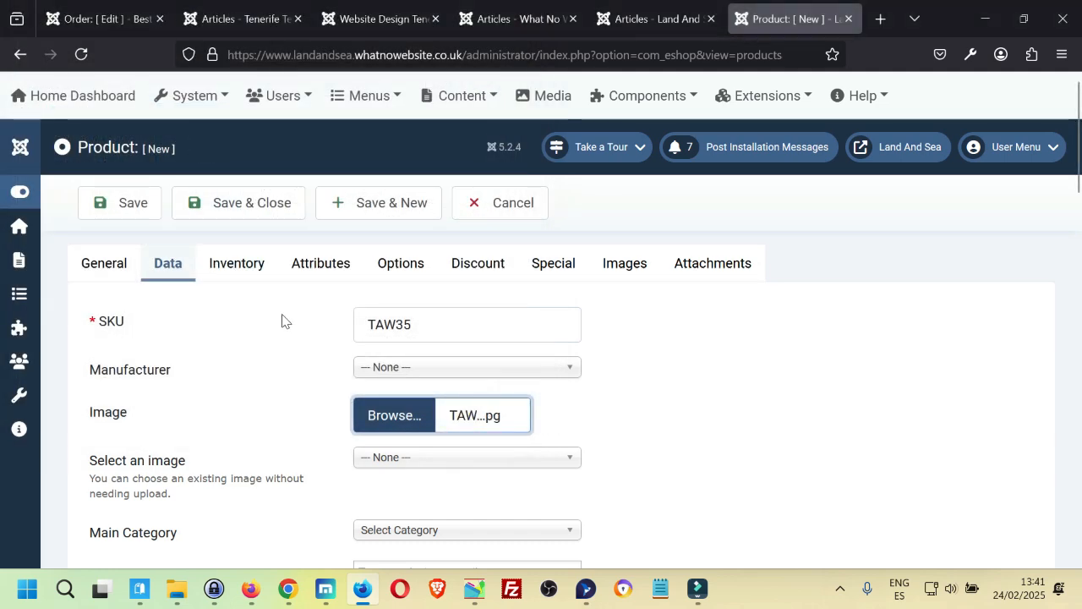
- Add TAW35 Fridge Freezer - Colour Blue - 02.jpg and 03.jpg as additional product images
{"action": "left_click", "coordinate": [633, 269]}
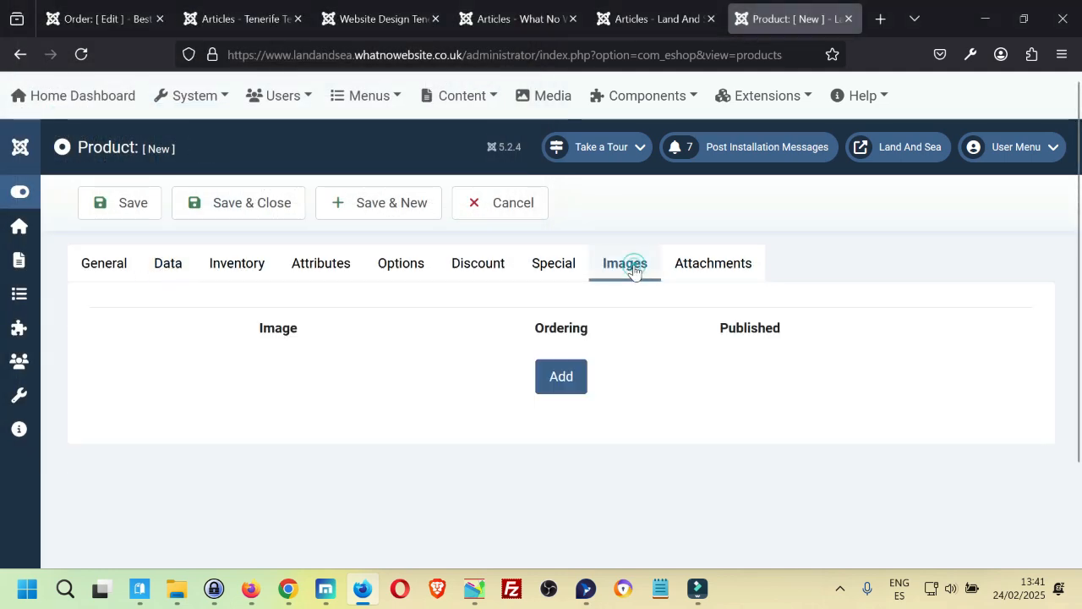
{"action": "left_click", "coordinate": [558, 377]}
{"action": "left_click", "coordinate": [171, 389]}
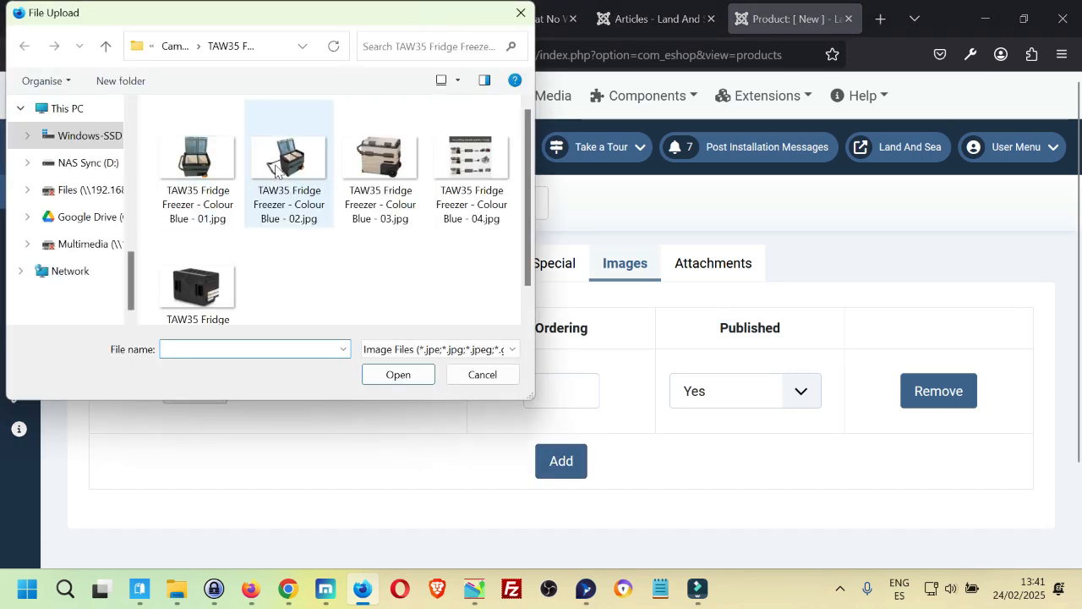
{"action": "double_click", "coordinate": [277, 169]}
{"action": "left_click", "coordinate": [558, 459]}
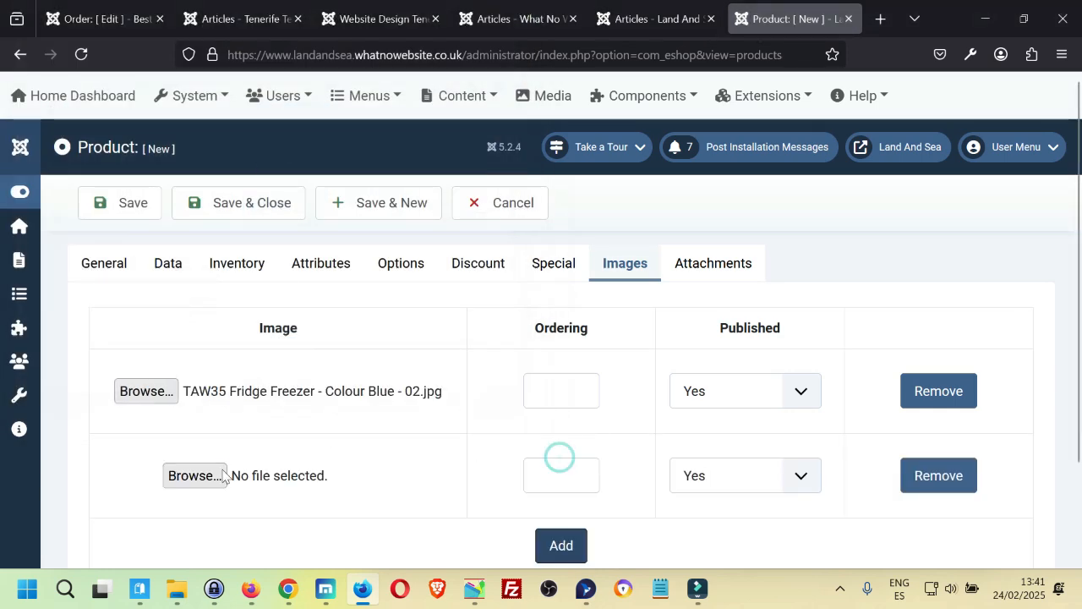
{"action": "left_click", "coordinate": [196, 474]}
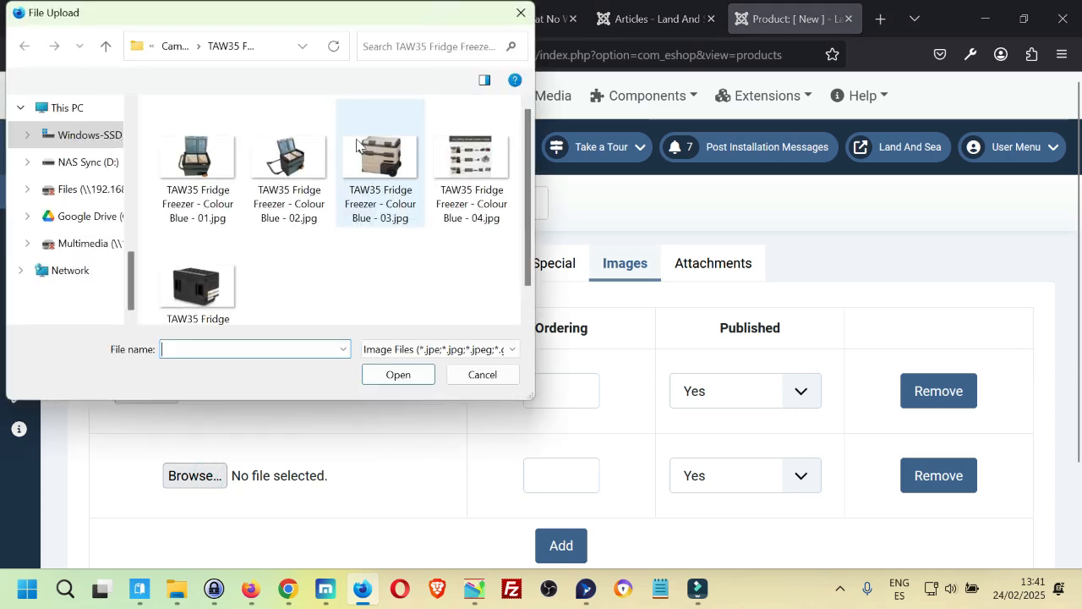
{"action": "double_click", "coordinate": [356, 148]}
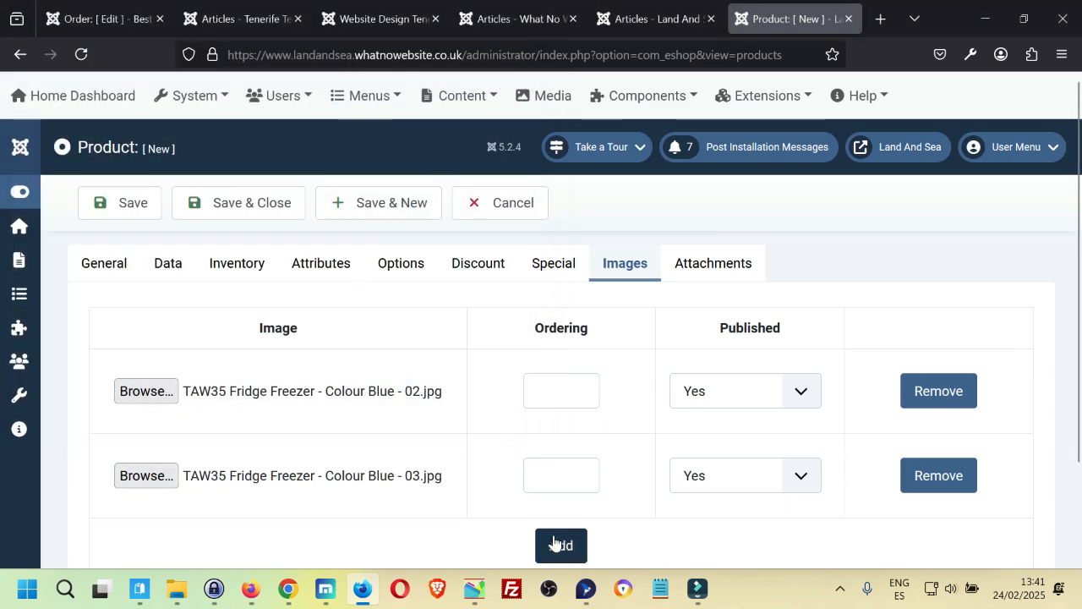
- Add TAW35 Fridge Freezer - Colour Blue - 04.jpg and the folder's fifth picture, the black fridge, as further additional images
{"action": "left_click", "coordinate": [556, 545]}
{"action": "left_click", "coordinate": [195, 559]}
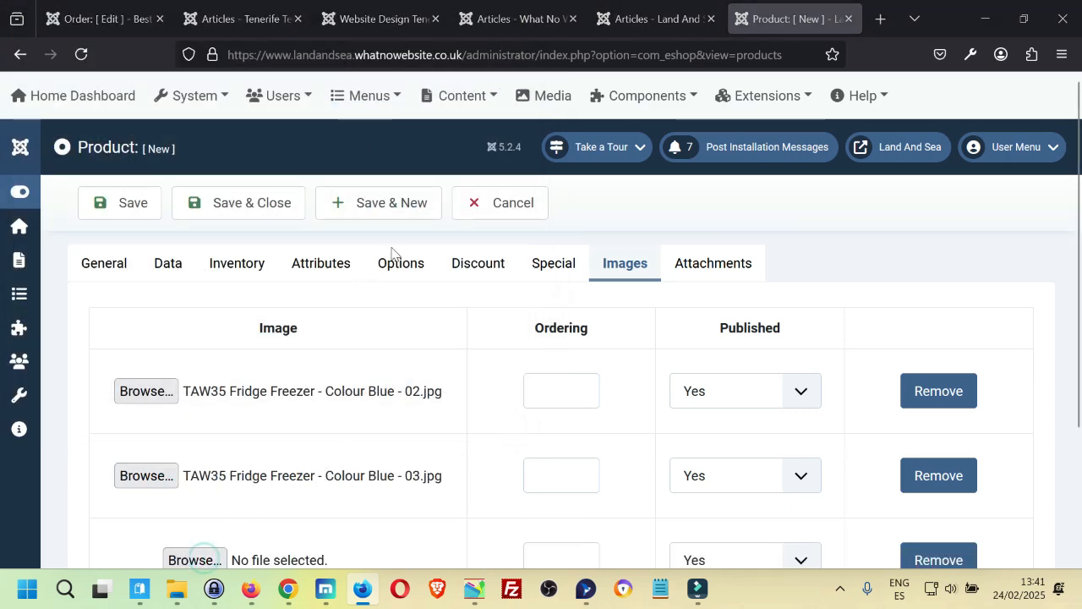
{"action": "left_click", "coordinate": [468, 161]}
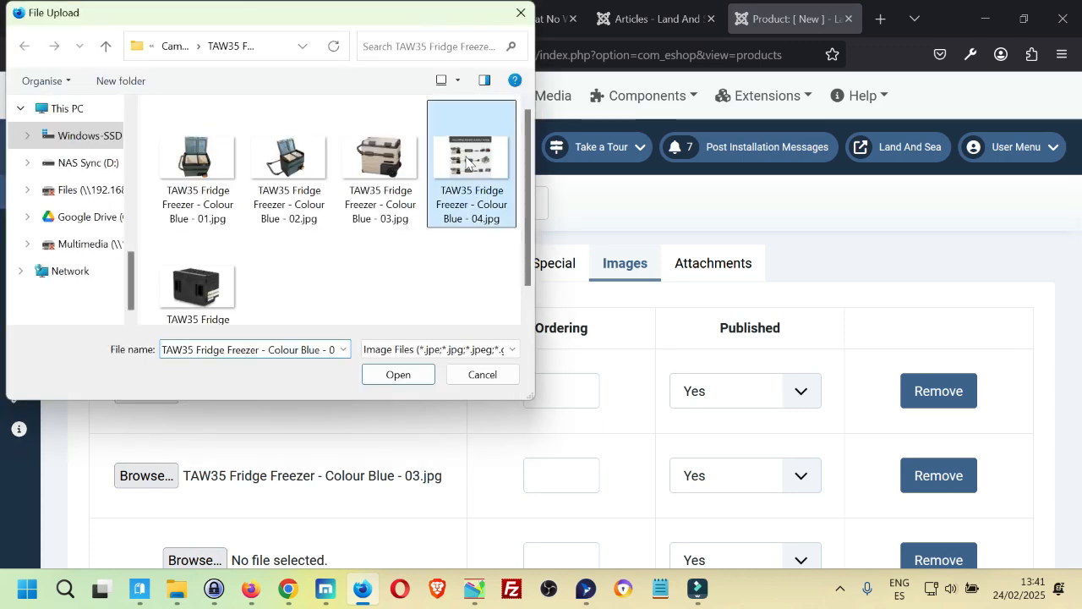
{"action": "double_click", "coordinate": [468, 161]}
{"action": "scroll", "coordinate": [551, 325], "scroll_direction": "down", "scroll_amount": 2}
{"action": "left_click", "coordinate": [564, 459]}
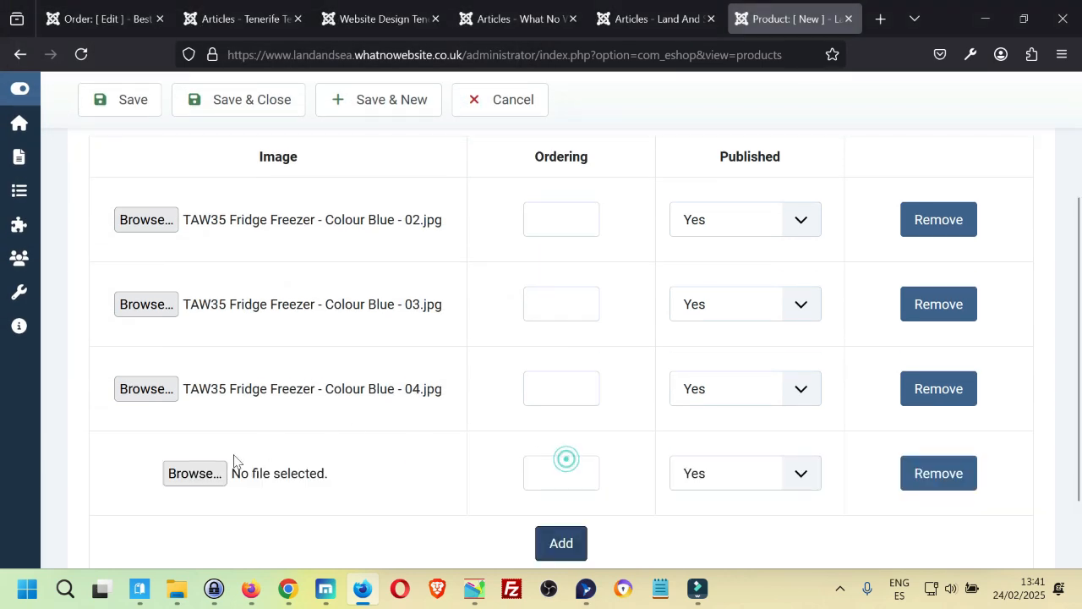
{"action": "left_click", "coordinate": [205, 472]}
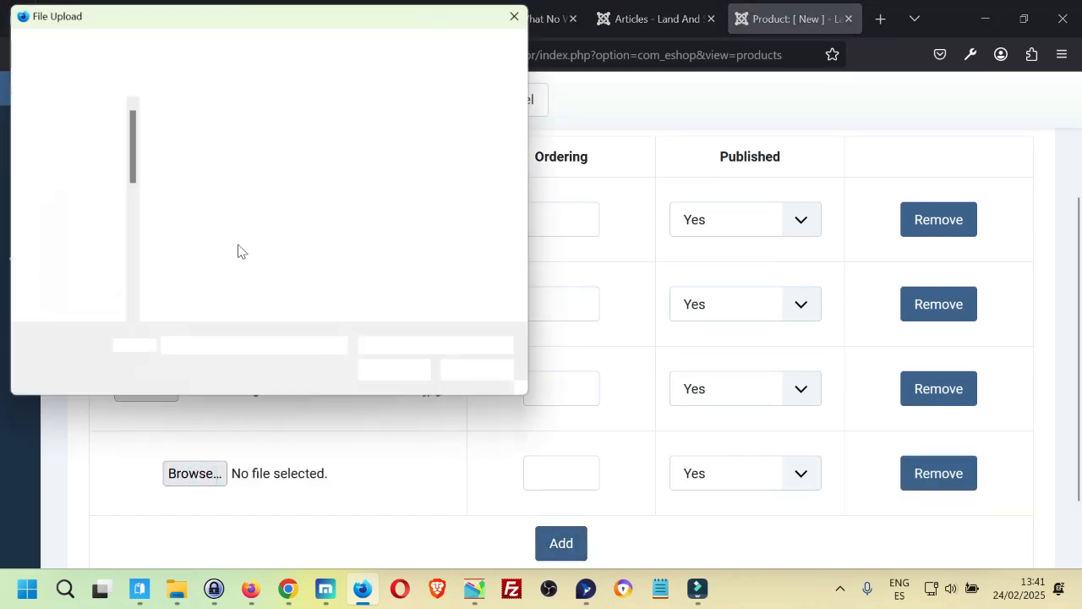
{"action": "double_click", "coordinate": [212, 289]}
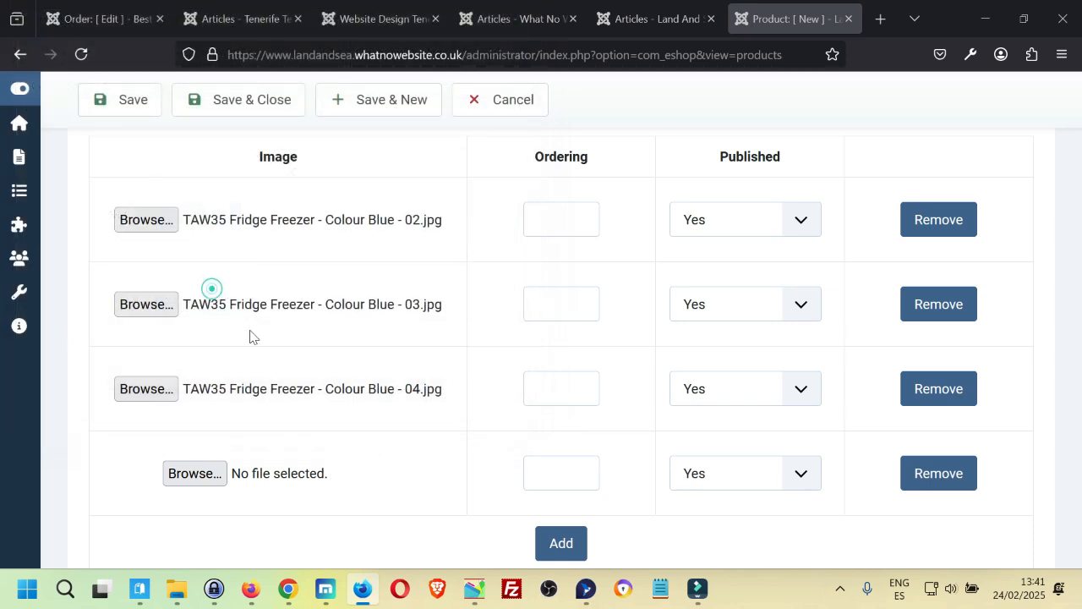
- Set the product's main category to Camping & Outdoor and add Marine as an additional category
{"action": "scroll", "coordinate": [295, 321], "scroll_direction": "up", "scroll_amount": 3}
{"action": "left_click", "coordinate": [174, 266]}
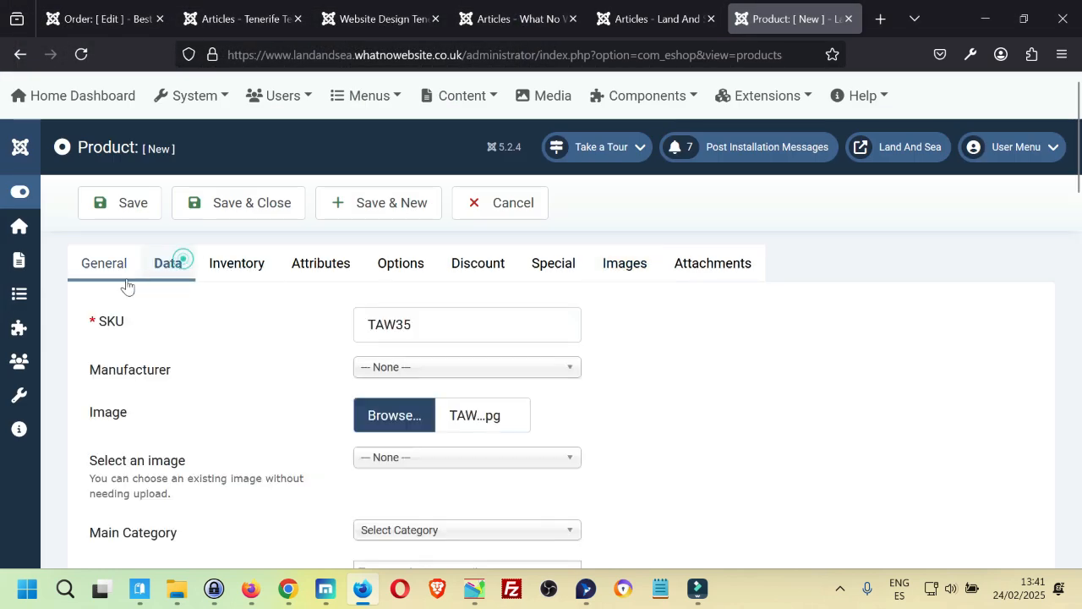
{"action": "scroll", "coordinate": [233, 374], "scroll_direction": "down", "scroll_amount": 1}
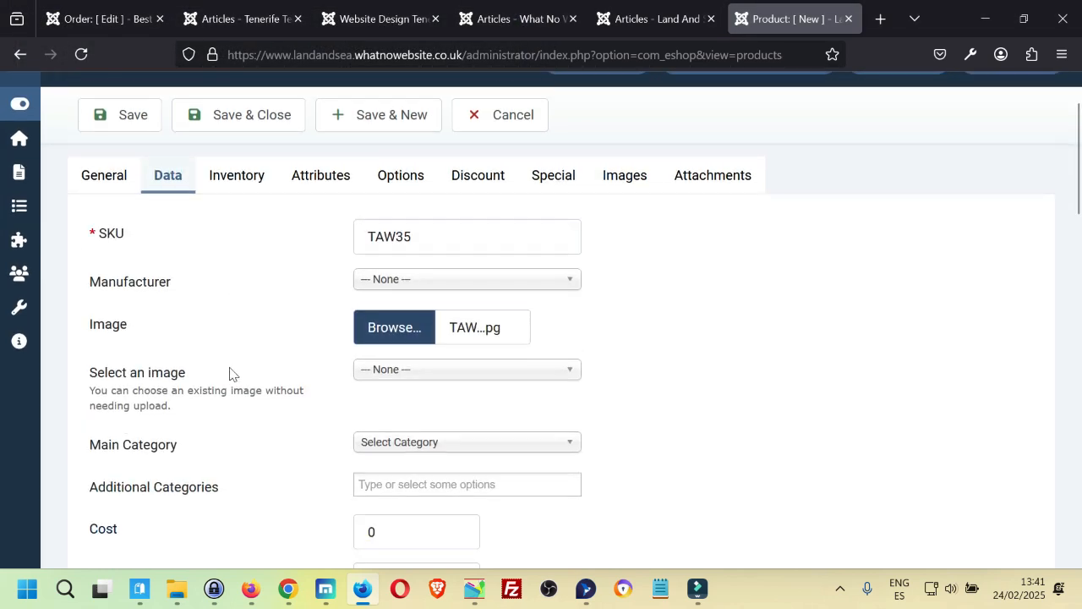
{"action": "left_click", "coordinate": [463, 448]}
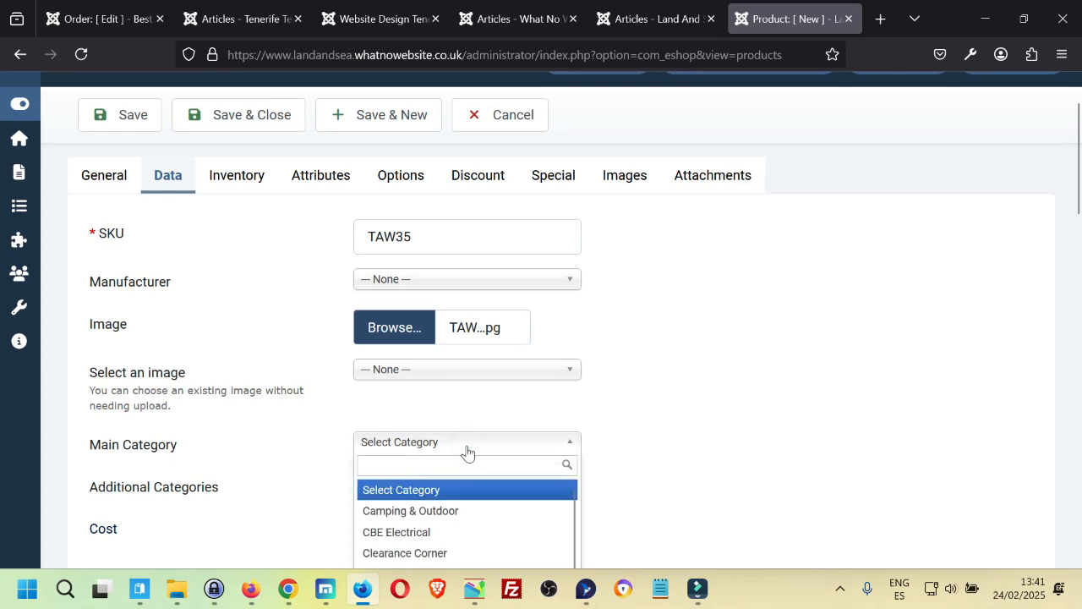
{"action": "left_click", "coordinate": [436, 512]}
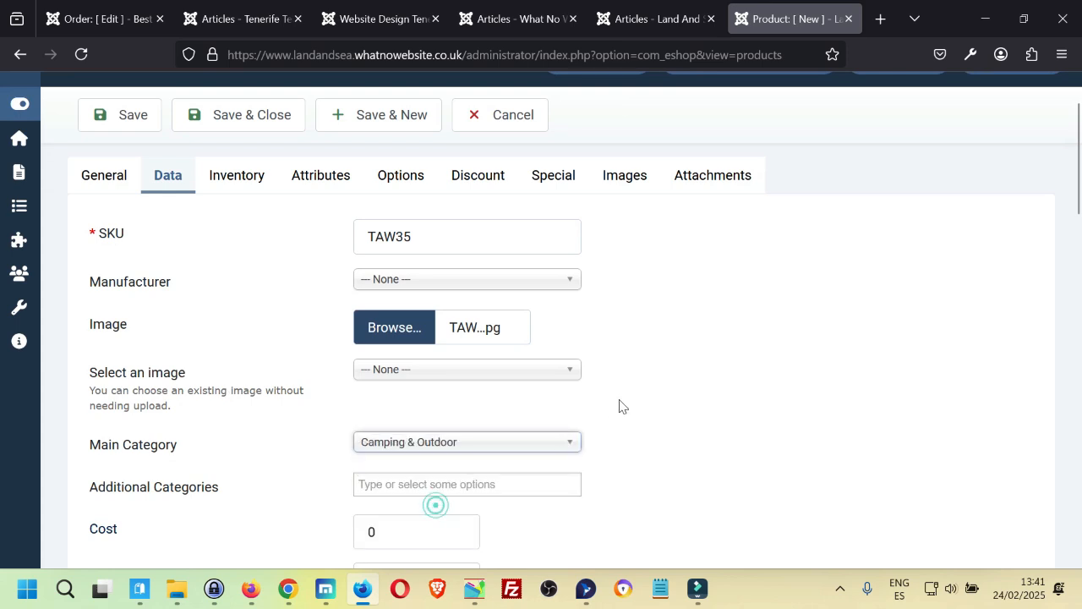
{"action": "scroll", "coordinate": [640, 382], "scroll_direction": "down", "scroll_amount": 2}
{"action": "left_click", "coordinate": [541, 309]}
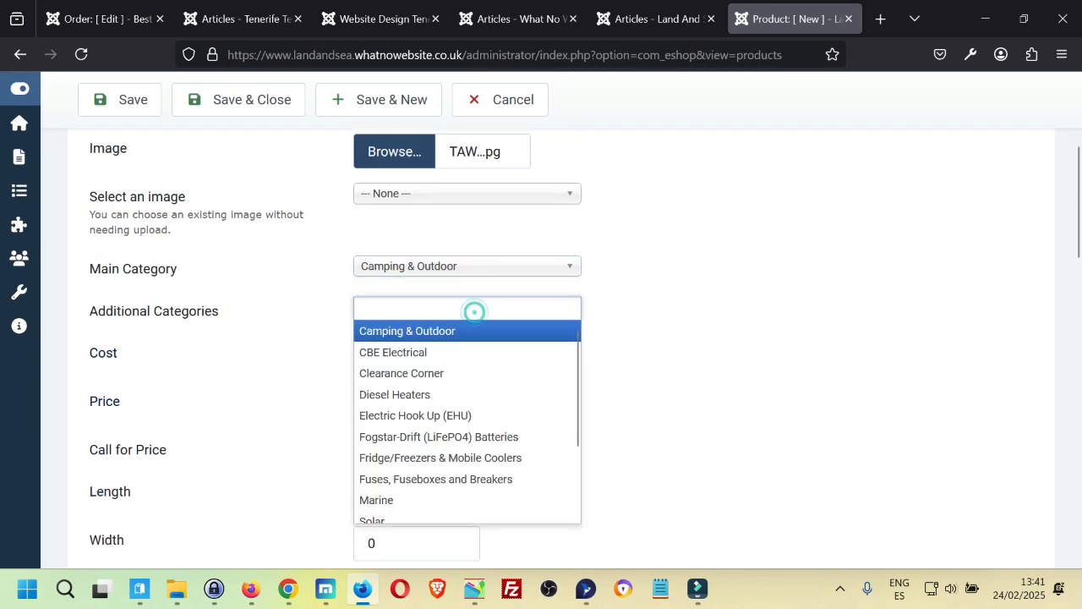
{"action": "left_click", "coordinate": [406, 500]}
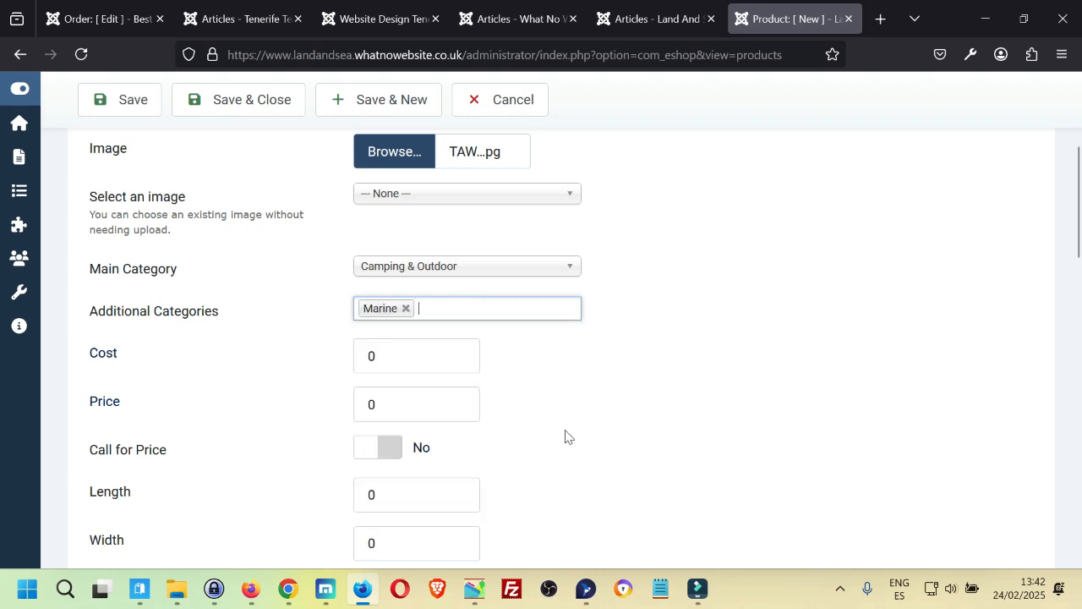
- Switch to Maxthon and copy the price 349.99 from the Land And Sea page of the TAW35 Fridge Freezer
{"action": "double_click", "coordinate": [399, 395]}
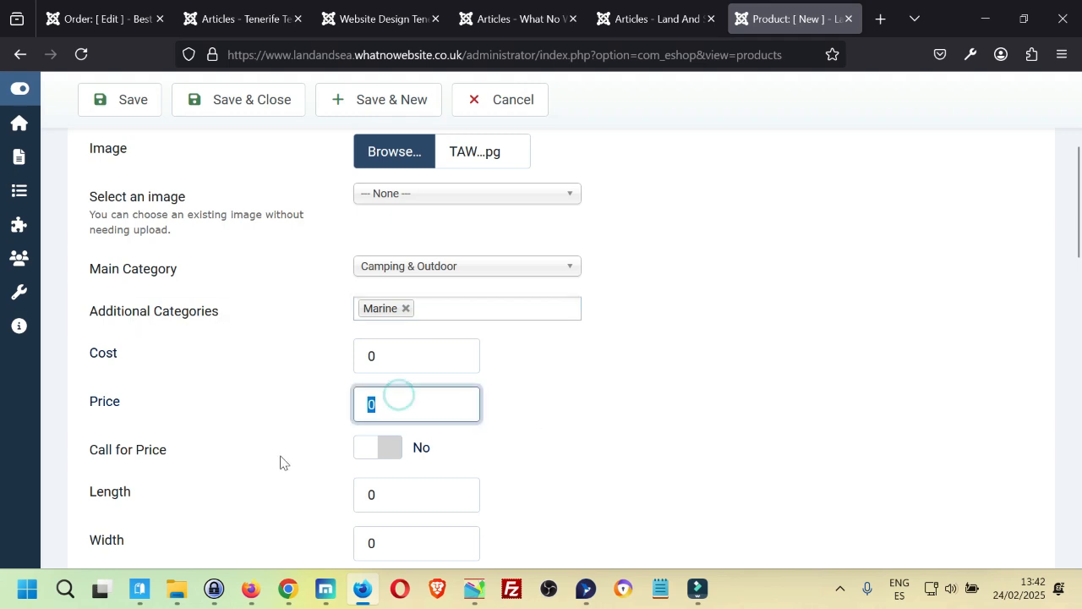
{"action": "key", "text": "alt+Tab"}
{"action": "key", "text": "alt+Tab"}
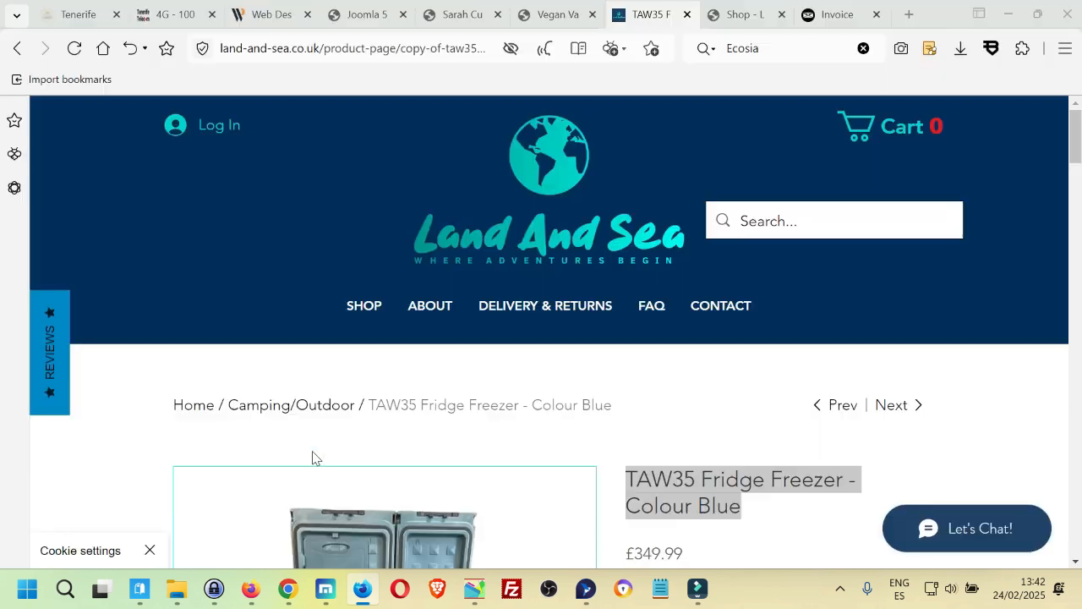
{"action": "scroll", "coordinate": [655, 377], "scroll_direction": "down", "scroll_amount": 2}
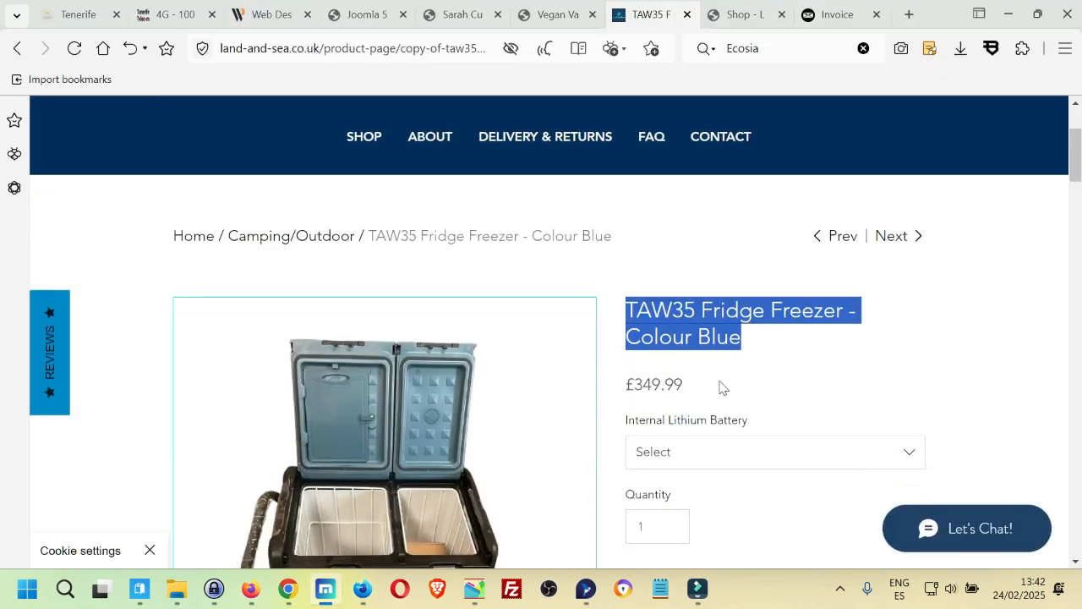
{"action": "left_click_drag", "start_coordinate": [719, 386], "coordinate": [681, 388]}
{"action": "right_click", "coordinate": [681, 388]}
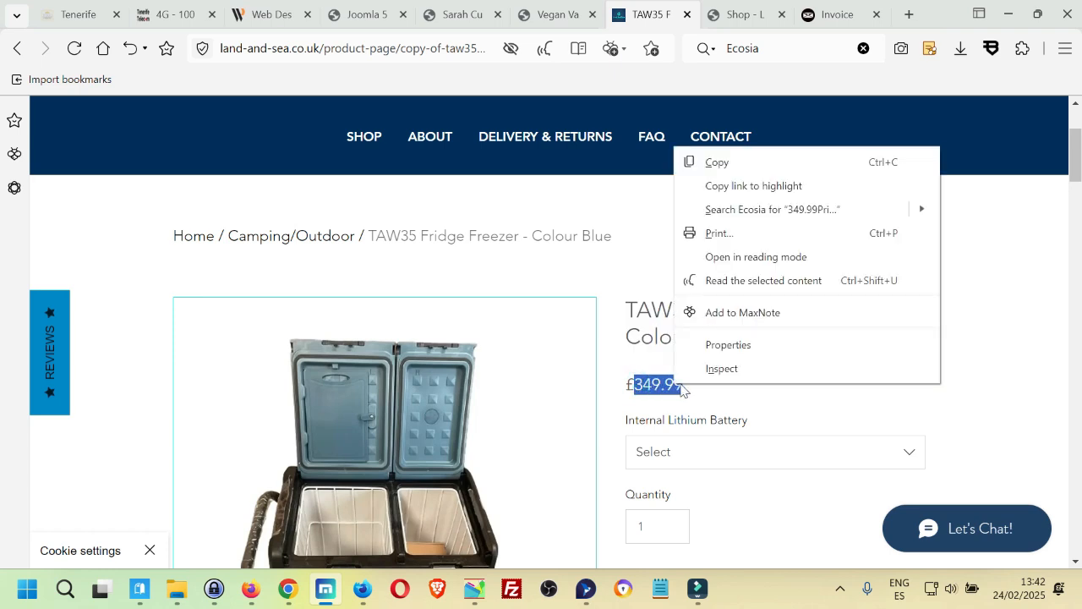
{"action": "left_click", "coordinate": [741, 163]}
- Return to Firefox and set the product's price to 349.99, removing the extra pasted text
{"action": "key", "text": "alt+Tab"}
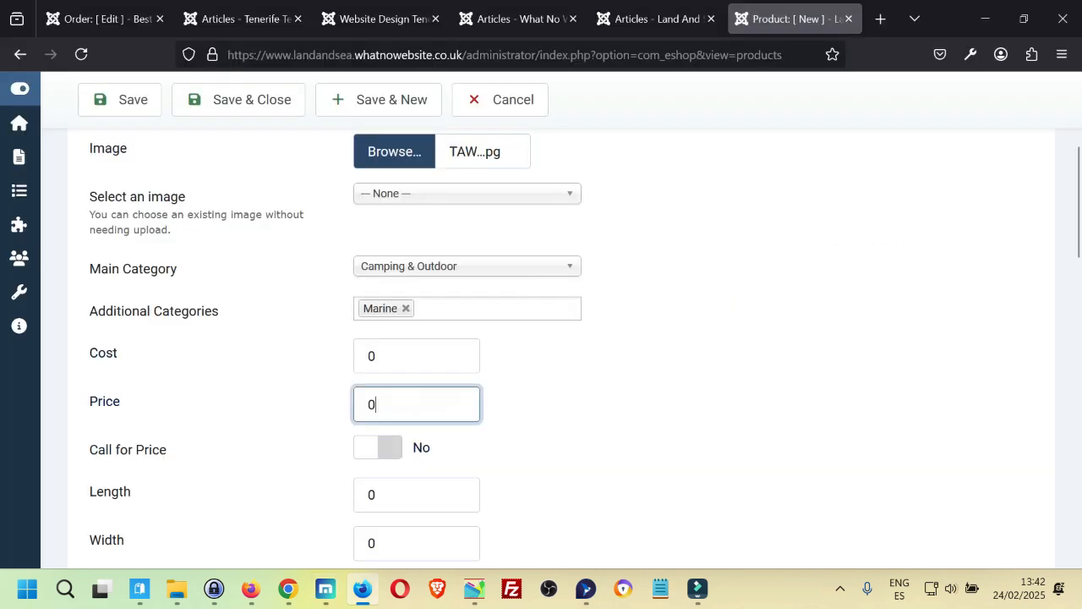
{"action": "double_click", "coordinate": [408, 408]}
{"action": "type", "text": "349.99Price"}
{"action": "left_click", "coordinate": [558, 399]}
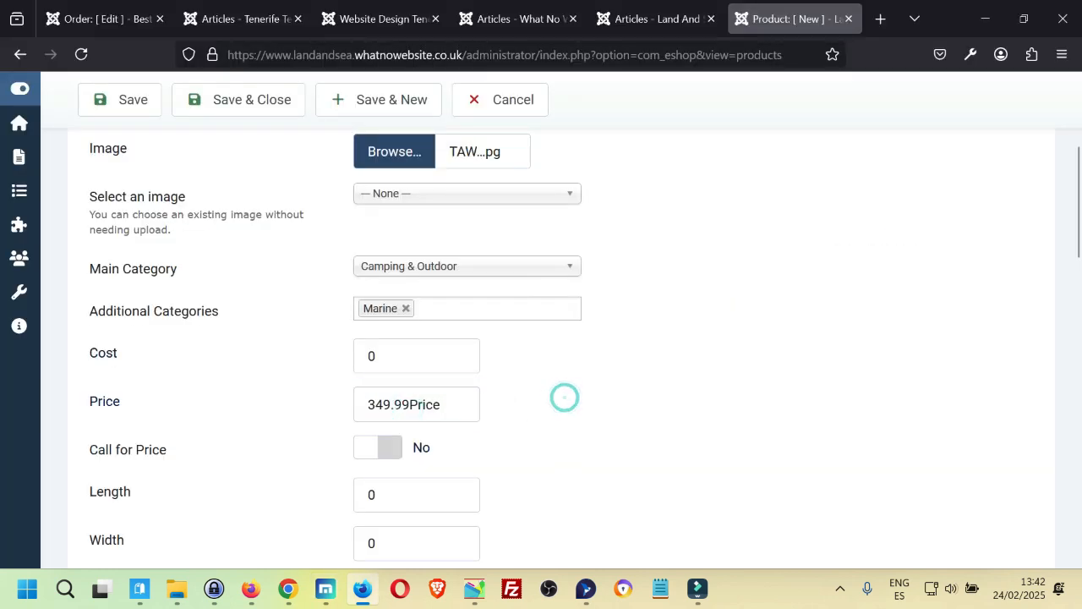
{"action": "left_click", "coordinate": [454, 402]}
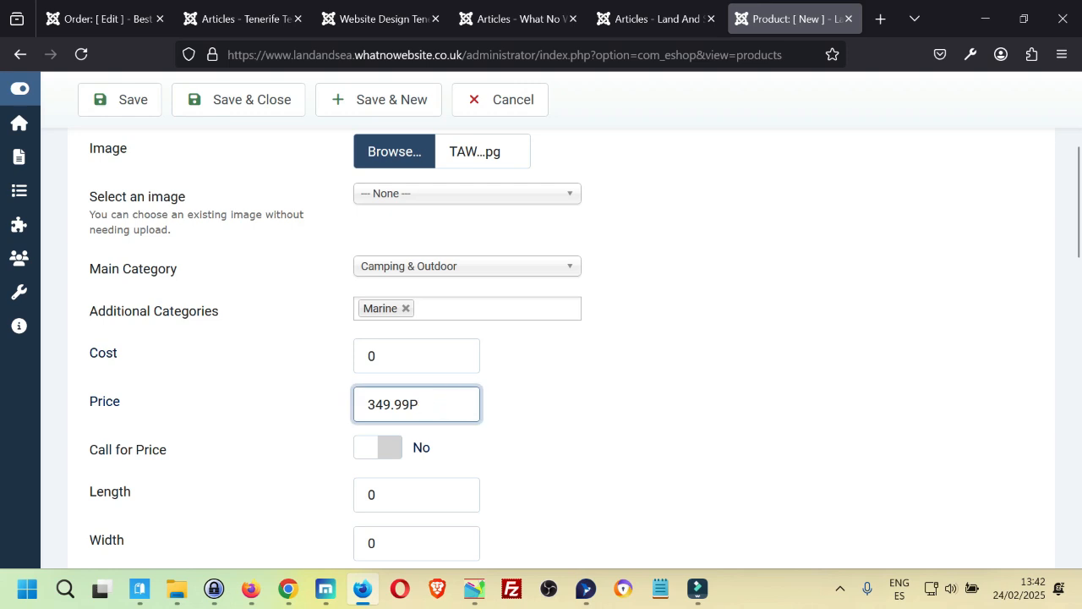
{"action": "middle_click", "coordinate": [539, 372]}
{"action": "left_click", "coordinate": [537, 398]}
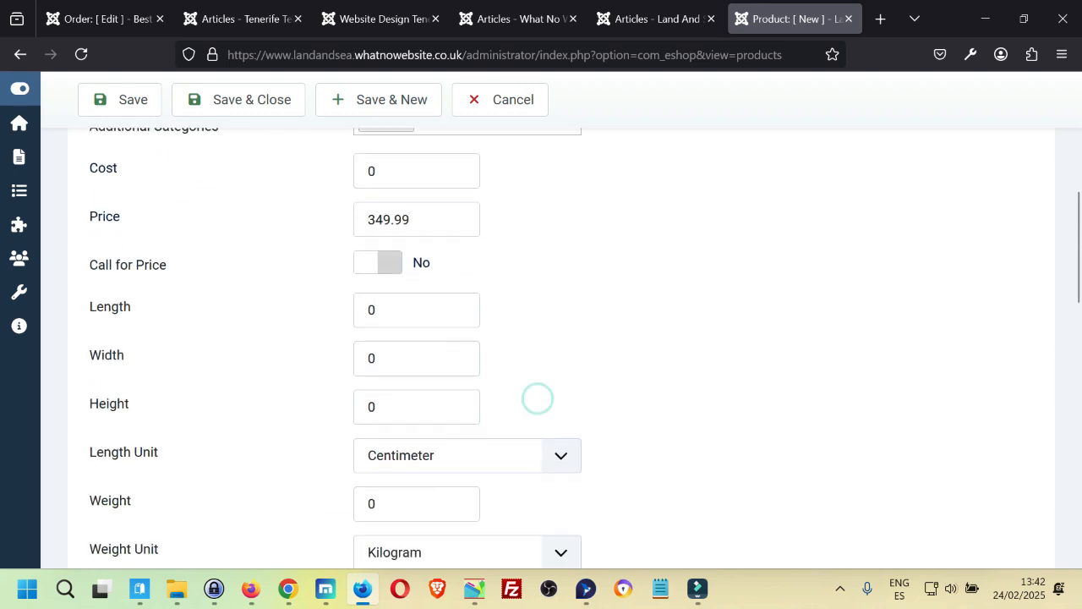
- Switch to Maxthon and look up the dimensions in the TAW35 Fridge Freezer description on the Land And Sea page
{"action": "key", "text": "alt+Tab"}
{"action": "scroll", "coordinate": [578, 333], "scroll_direction": "down", "scroll_amount": 2}
{"action": "scroll", "coordinate": [656, 318], "scroll_direction": "down", "scroll_amount": 8}
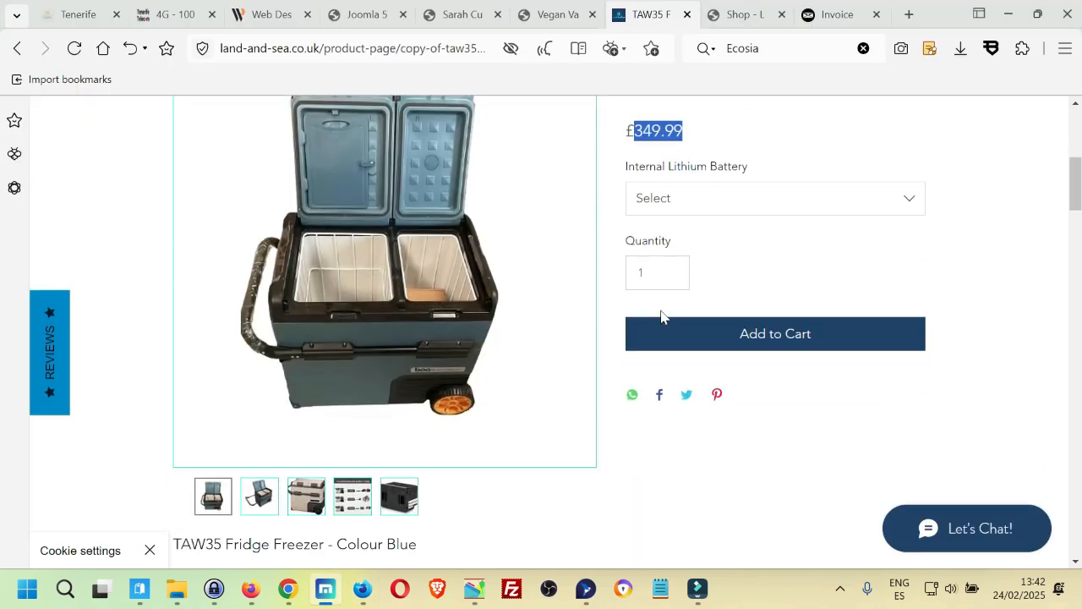
{"action": "scroll", "coordinate": [647, 319], "scroll_direction": "down", "scroll_amount": 2}
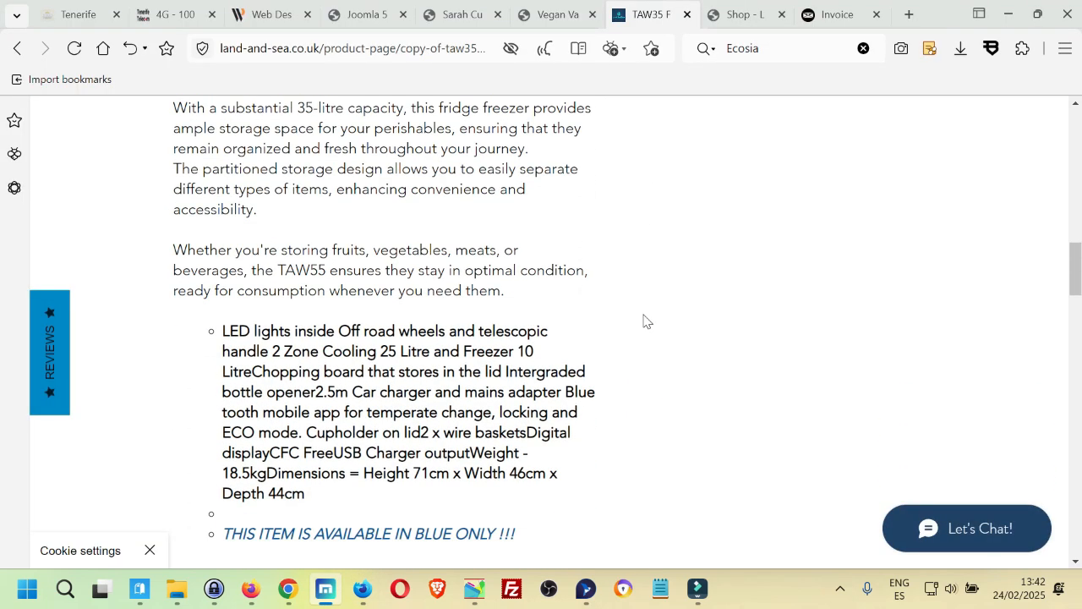
- Return to Firefox and set the product's length to 71, width to 46 and height to 44
{"action": "key", "text": "alt+Tab"}
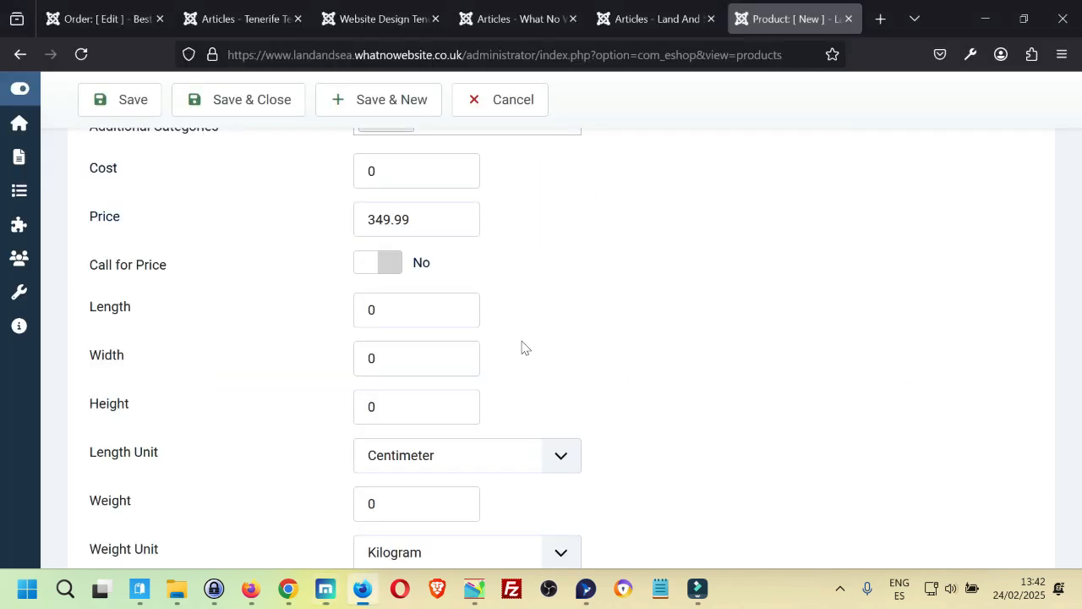
{"action": "double_click", "coordinate": [373, 309]}
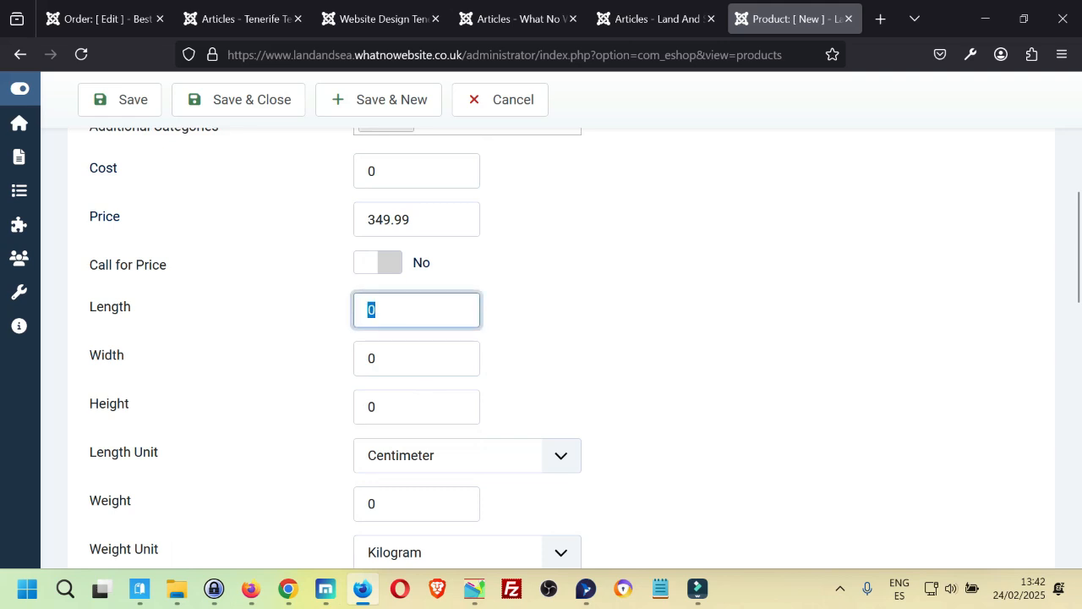
{"action": "type", "text": "71"}
{"action": "double_click", "coordinate": [411, 358]}
{"action": "type", "text": "2"}
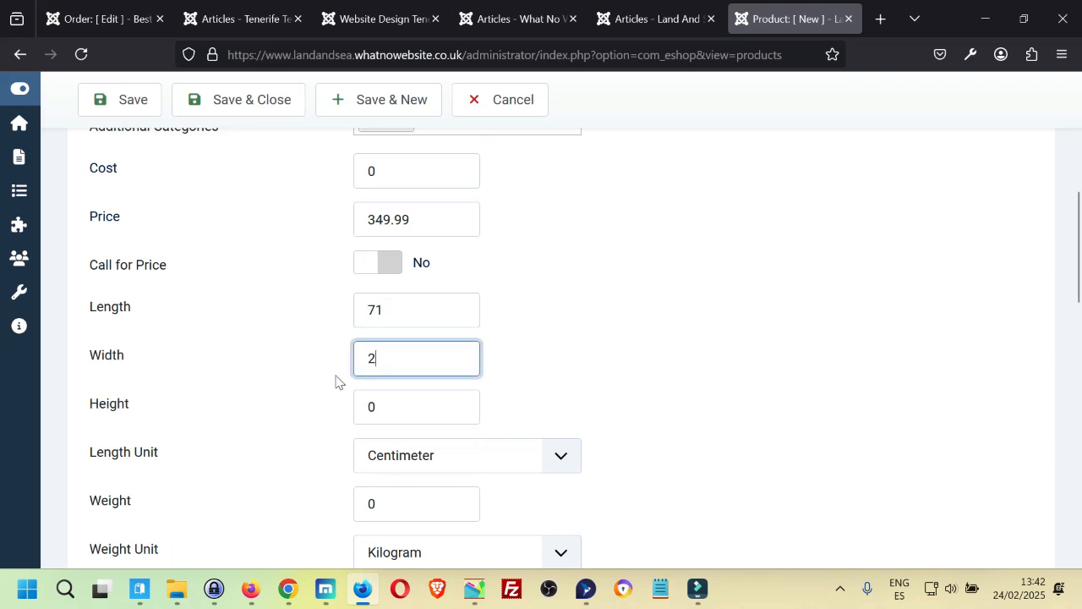
{"action": "key", "text": "BackSpace"}
{"action": "type", "text": "46"}
{"action": "key", "text": "Tab"}
{"action": "type", "text": "4"}
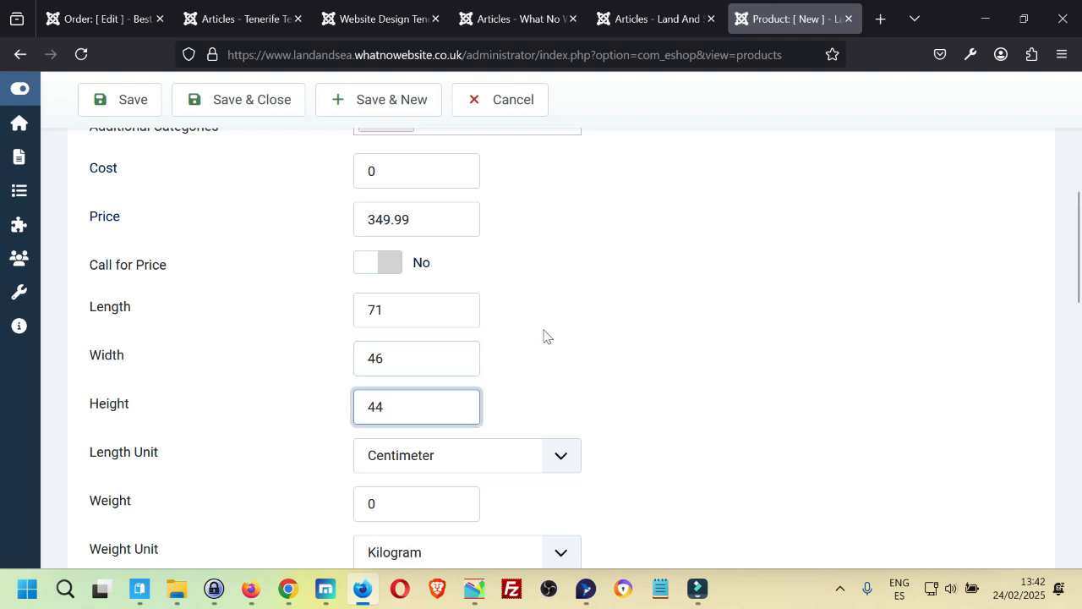
- Check the weight on the Land And Sea page in Maxthon and set the product's weight to 18.5 in Firefox
{"action": "scroll", "coordinate": [550, 330], "scroll_direction": "down", "scroll_amount": 1}
{"action": "key", "text": "alt+Tab"}
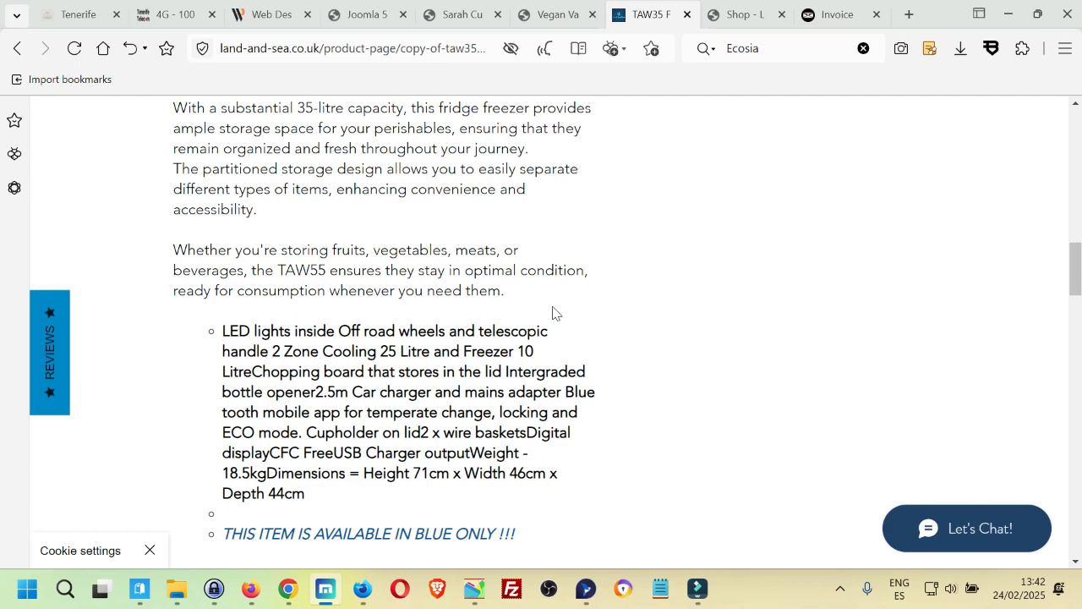
{"action": "key", "text": "alt+Tab"}
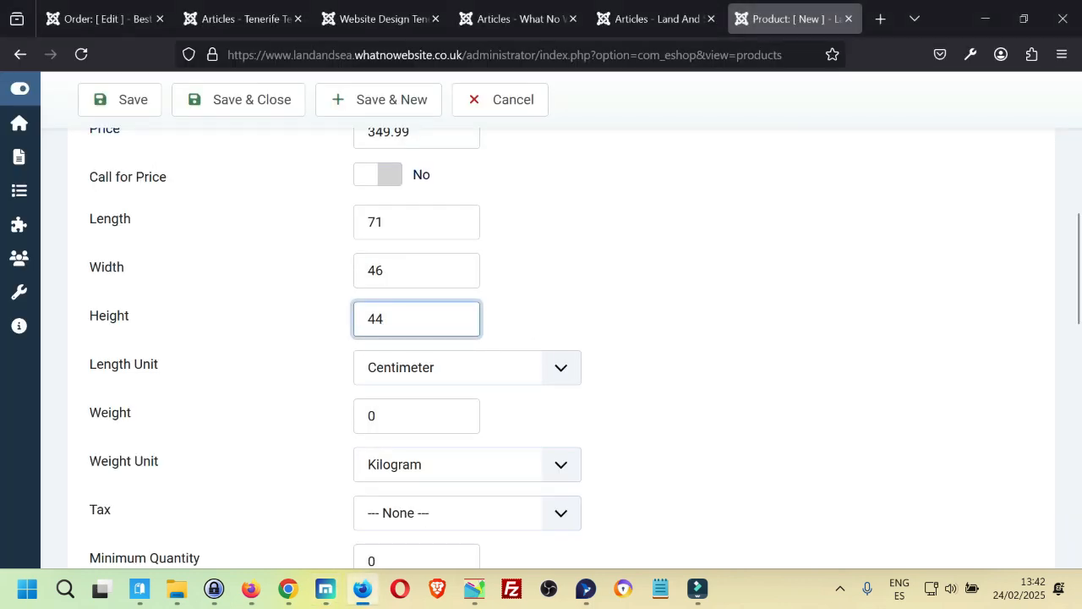
{"action": "double_click", "coordinate": [418, 411]}
{"action": "type", "text": "18.5"}
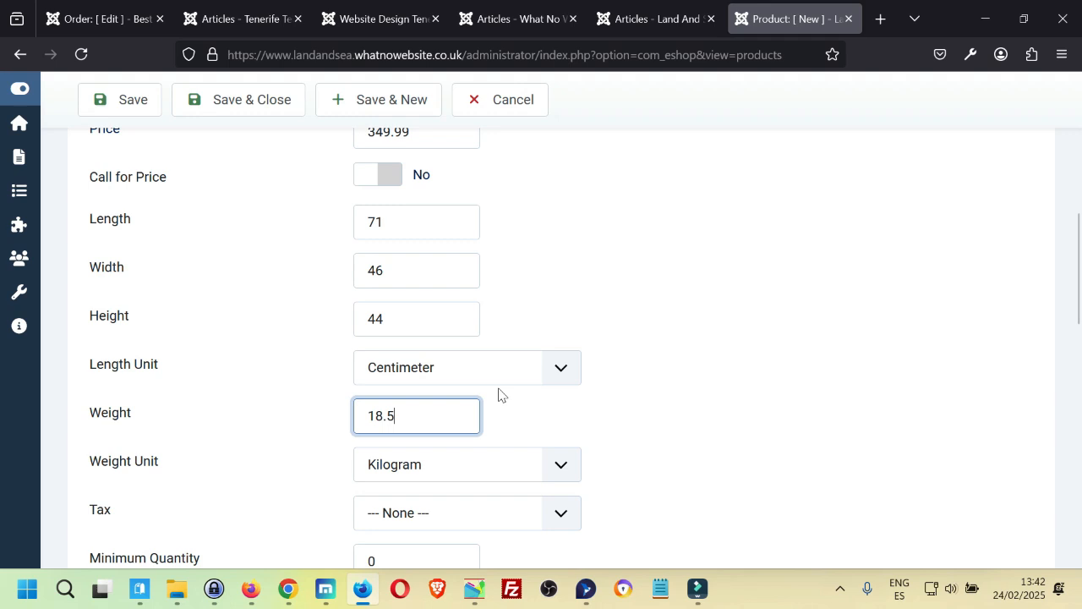
- Set Relate product to category to Yes for the product
{"action": "scroll", "coordinate": [553, 363], "scroll_direction": "down", "scroll_amount": 2}
{"action": "middle_click", "coordinate": [630, 329]}
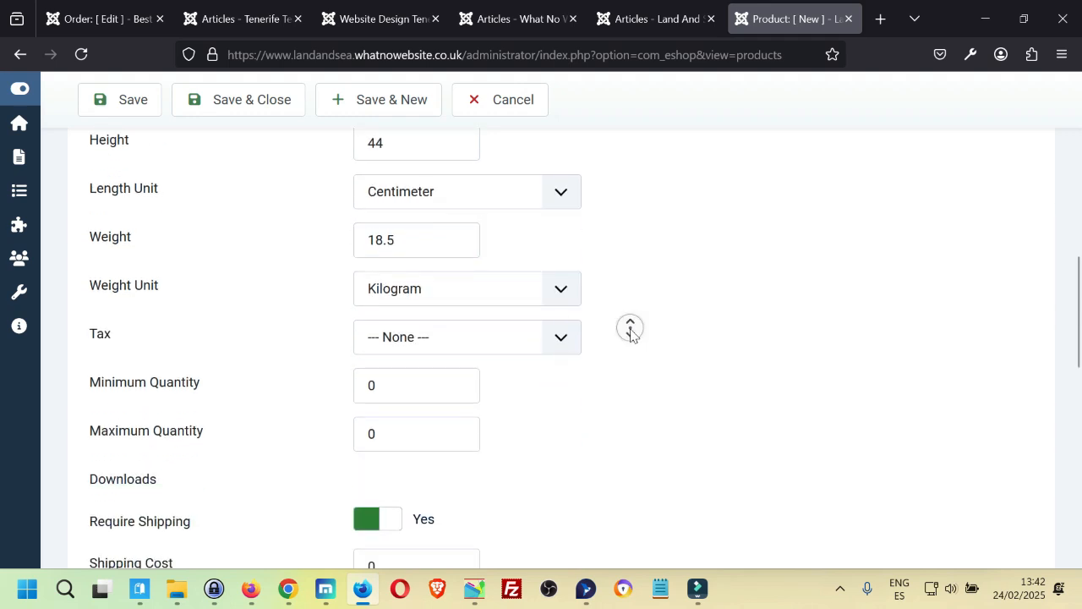
{"action": "middle_click", "coordinate": [628, 350]}
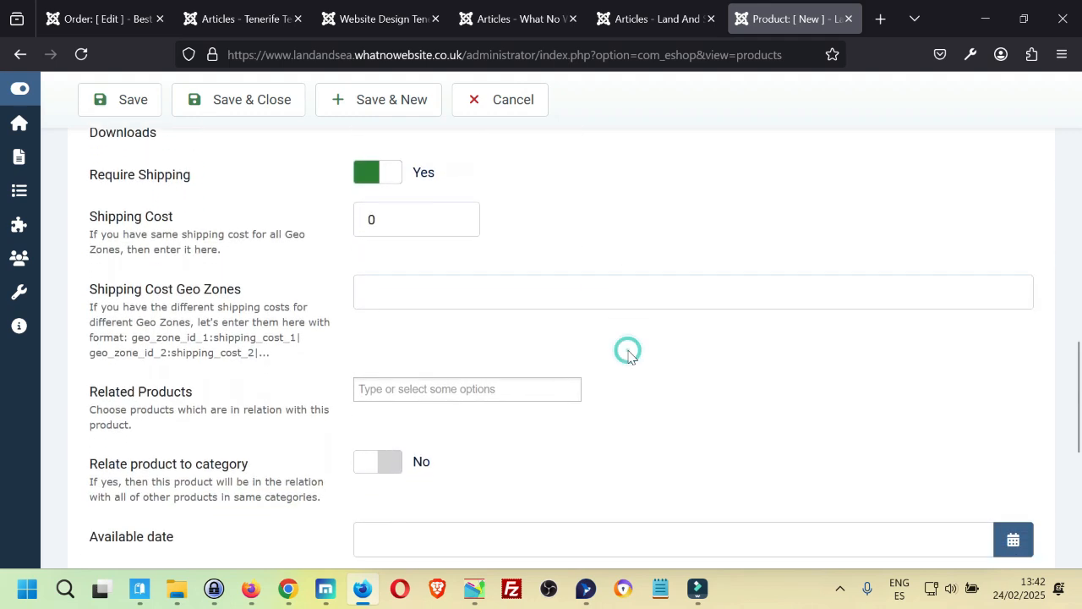
{"action": "middle_click", "coordinate": [628, 351]}
{"action": "middle_click", "coordinate": [629, 378]}
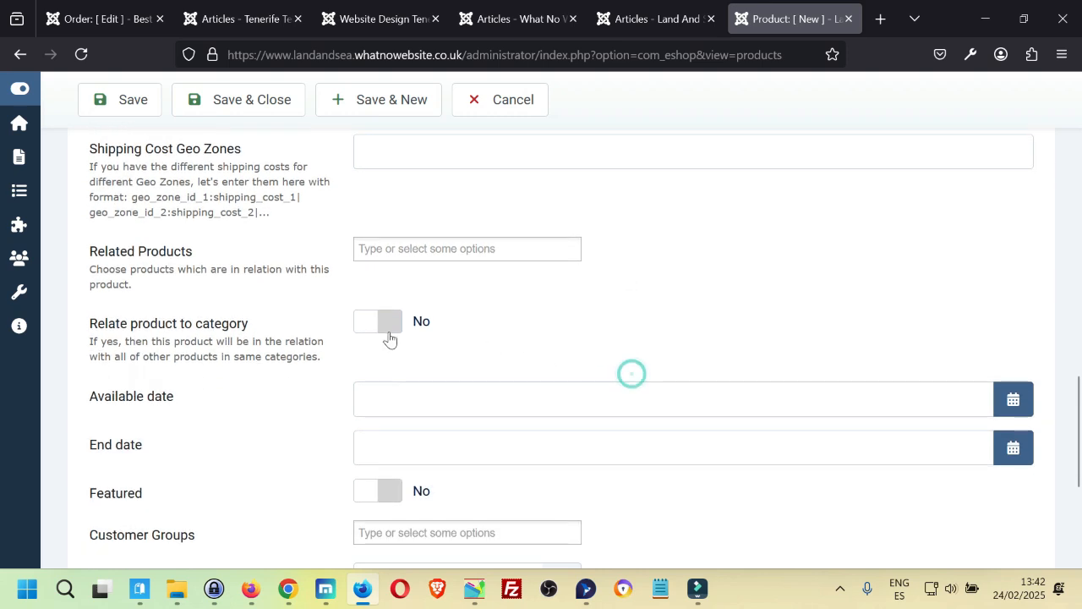
{"action": "left_click", "coordinate": [366, 329]}
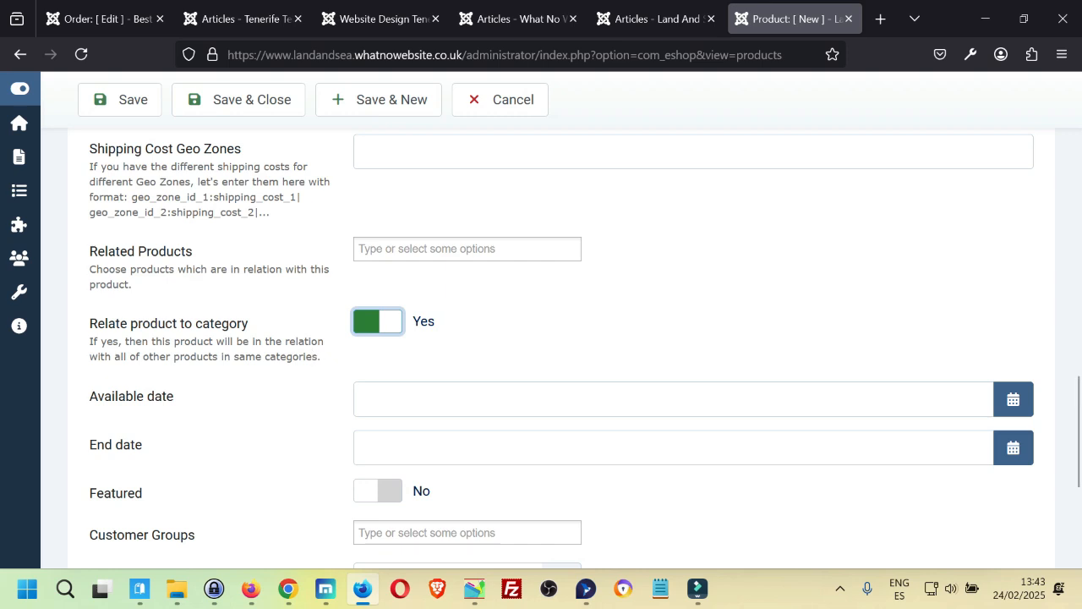
- Turn off Manage Stock and Display Stock in the product's inventory settings
{"action": "scroll", "coordinate": [299, 367], "scroll_direction": "down", "scroll_amount": 3}
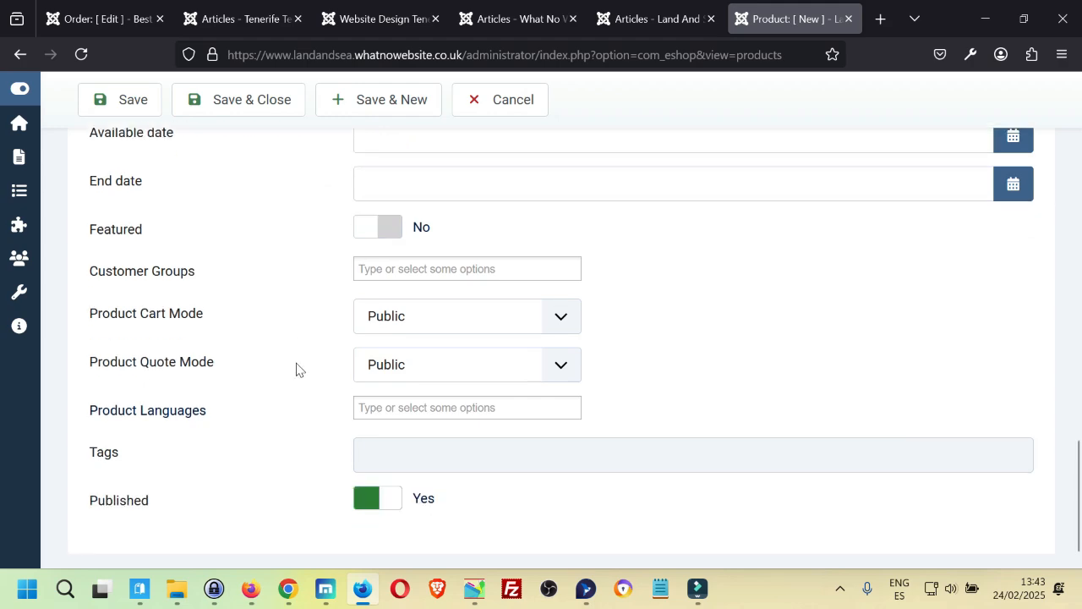
{"action": "scroll", "coordinate": [296, 370], "scroll_direction": "up", "scroll_amount": 4}
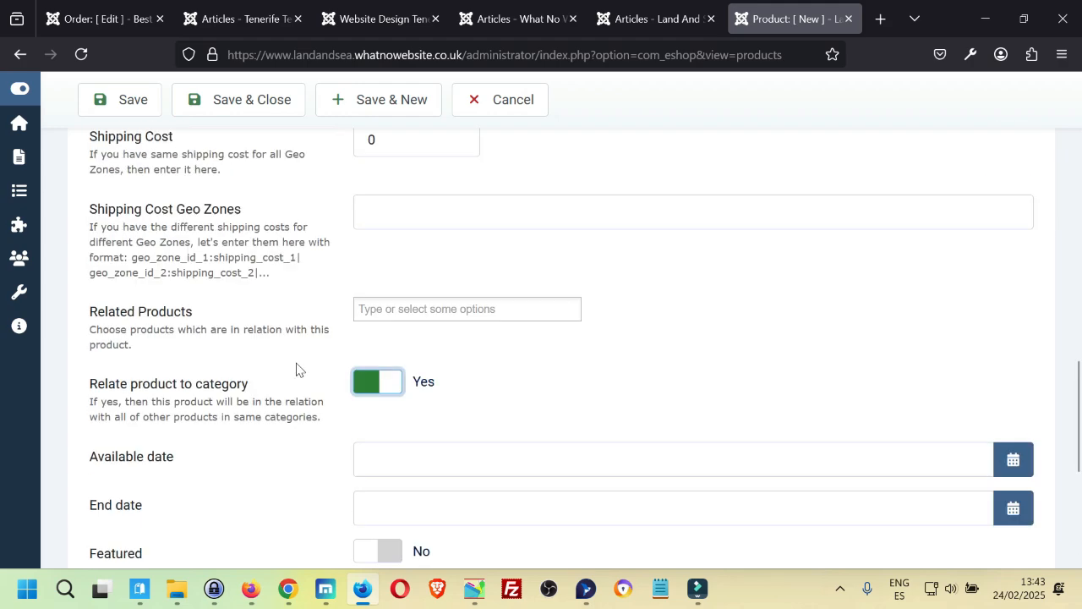
{"action": "scroll", "coordinate": [296, 369], "scroll_direction": "up", "scroll_amount": 12}
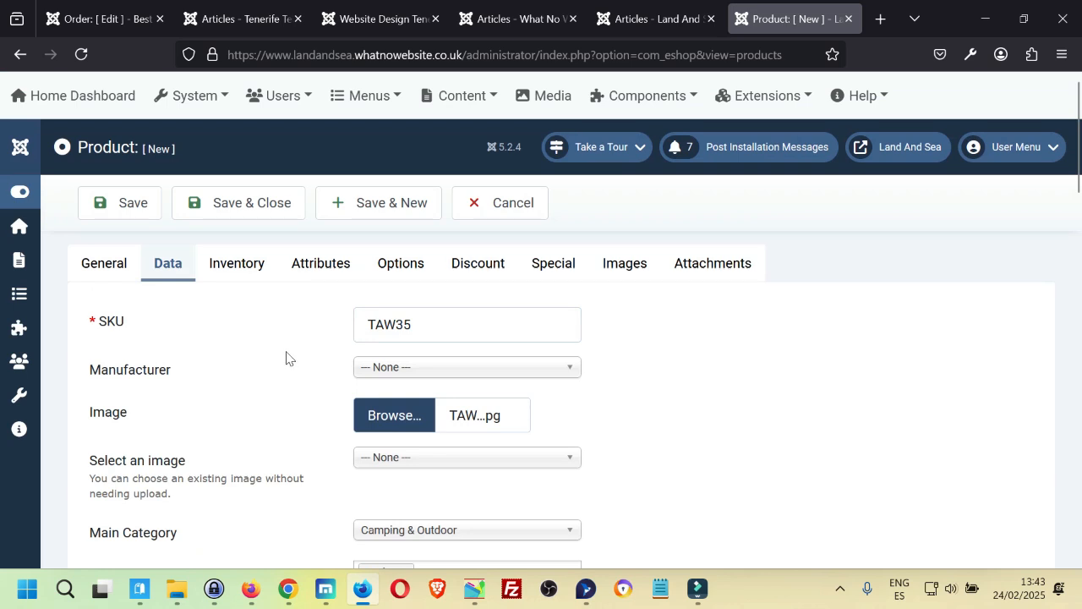
{"action": "left_click", "coordinate": [248, 273]}
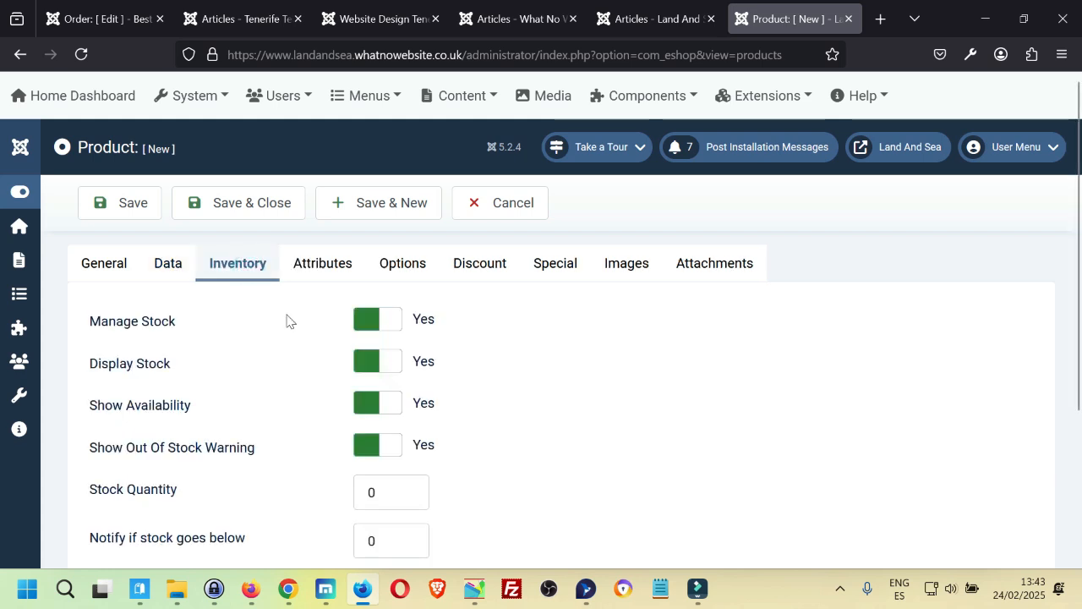
{"action": "left_click", "coordinate": [374, 318]}
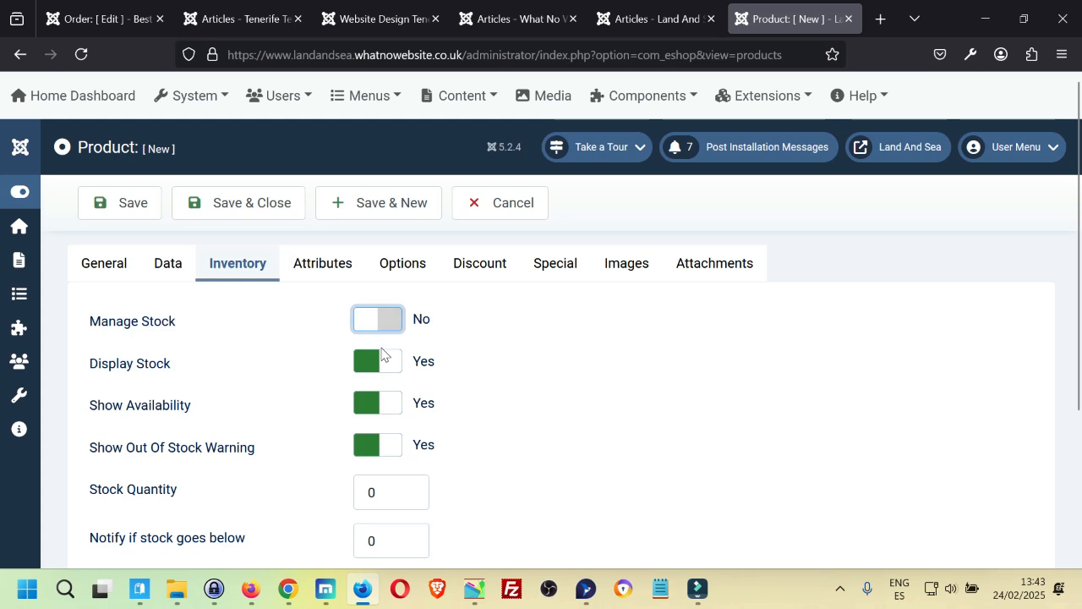
{"action": "left_click", "coordinate": [386, 366]}
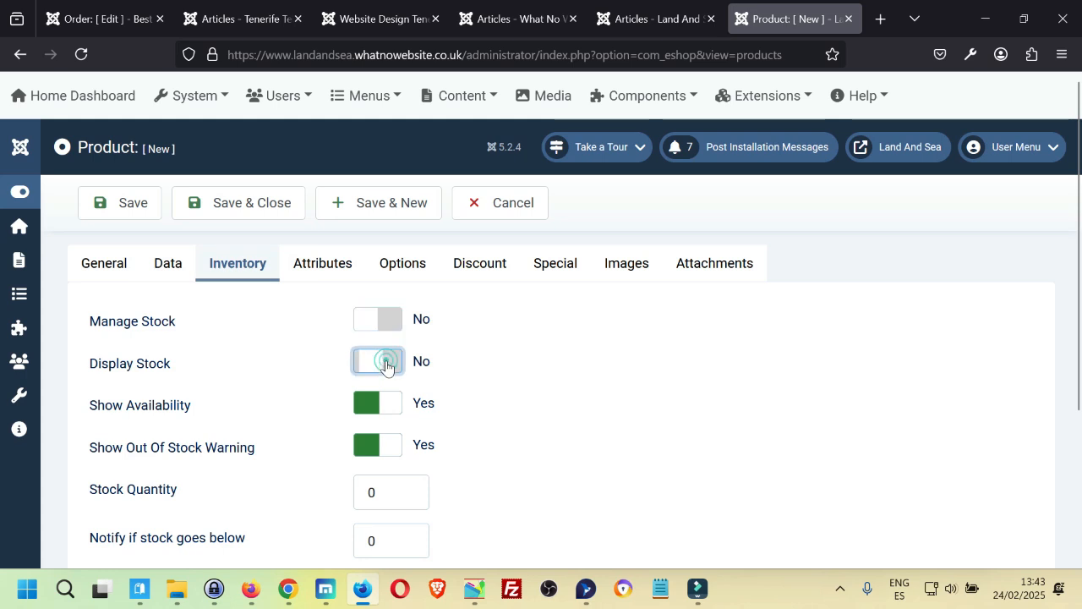
- Set the product's stock quantity to 9999
{"action": "middle_click", "coordinate": [510, 342]}
{"action": "left_click", "coordinate": [514, 376]}
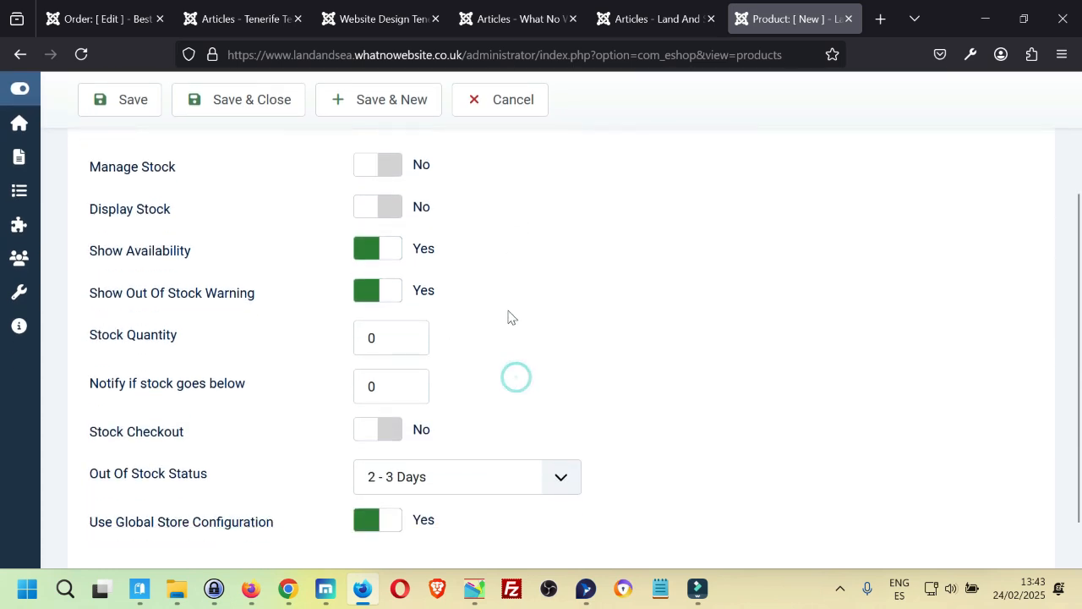
{"action": "double_click", "coordinate": [382, 340]}
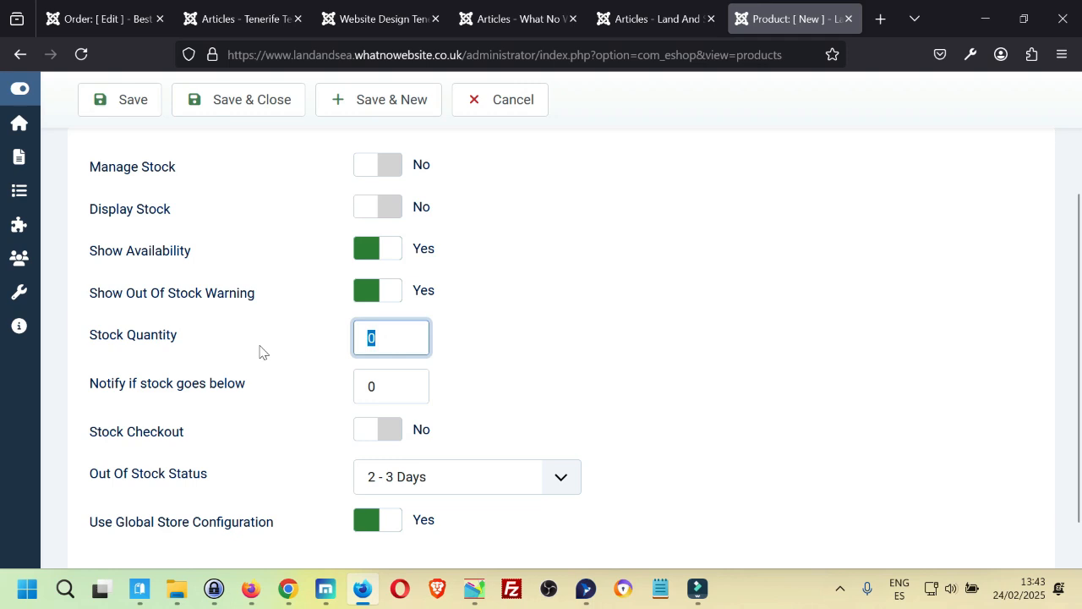
{"action": "type", "text": "9999"}
{"action": "left_click", "coordinate": [478, 362]}
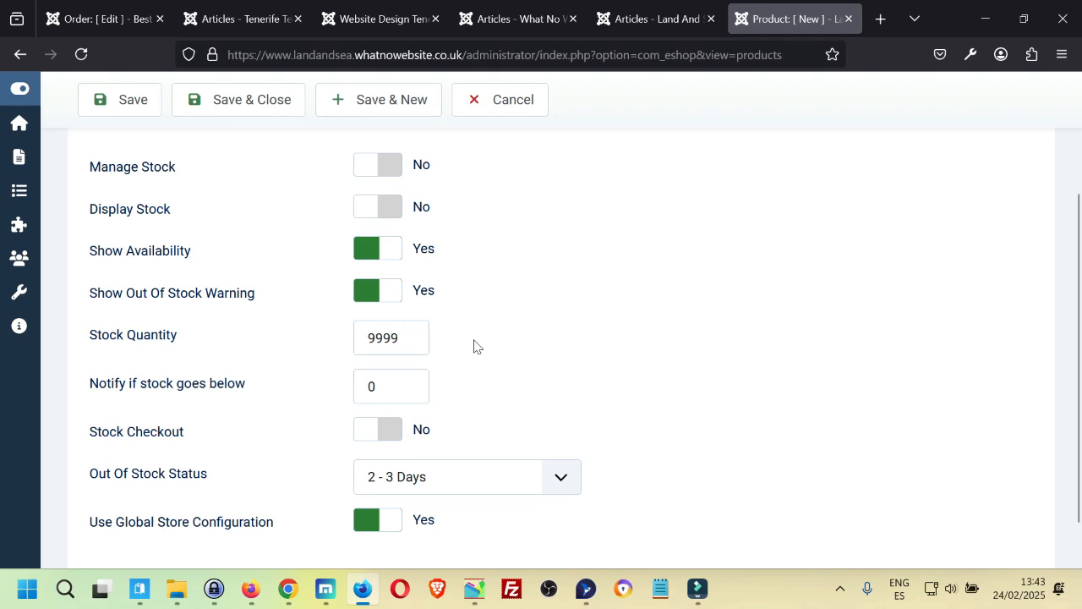
- Assign the Internal Lithium Battery (On Back Order) option to the product
{"action": "scroll", "coordinate": [477, 346], "scroll_direction": "down", "scroll_amount": 1}
{"action": "scroll", "coordinate": [473, 339], "scroll_direction": "up", "scroll_amount": 3}
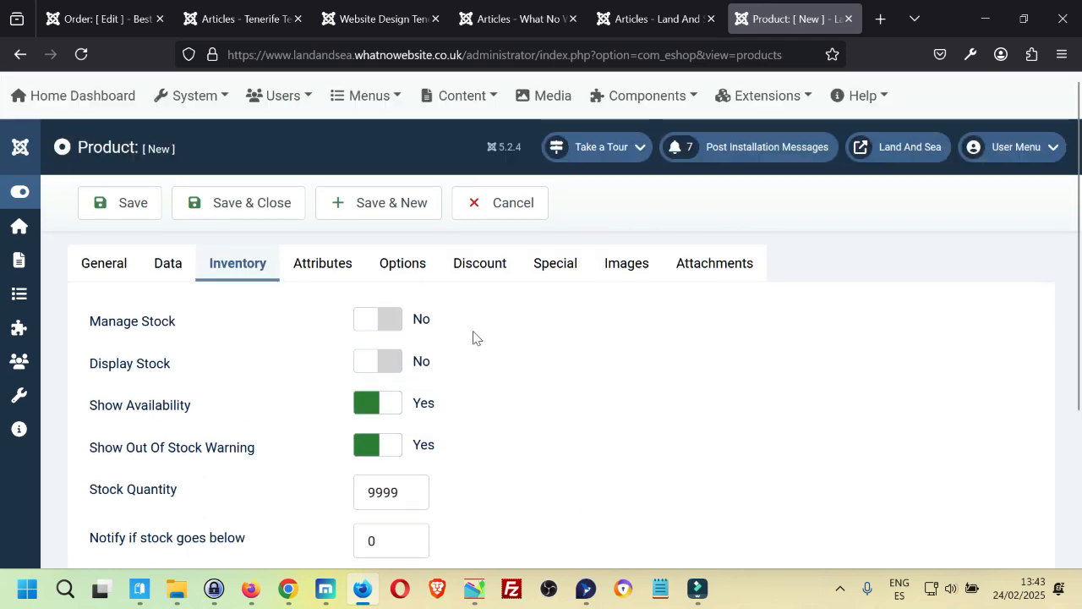
{"action": "left_click", "coordinate": [341, 276]}
{"action": "left_click", "coordinate": [396, 267]}
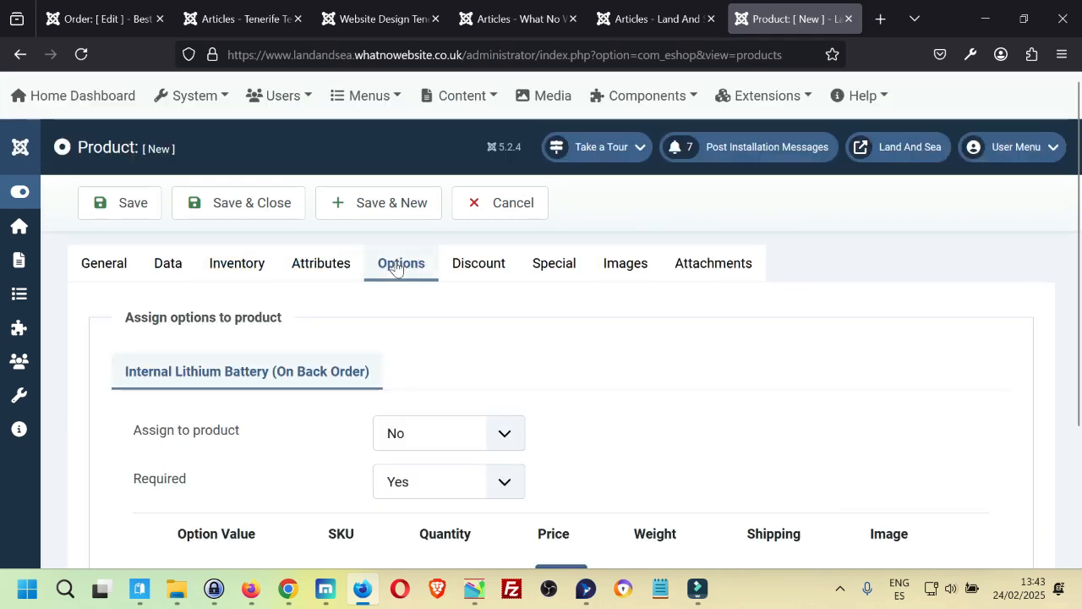
{"action": "scroll", "coordinate": [512, 340], "scroll_direction": "down", "scroll_amount": 1}
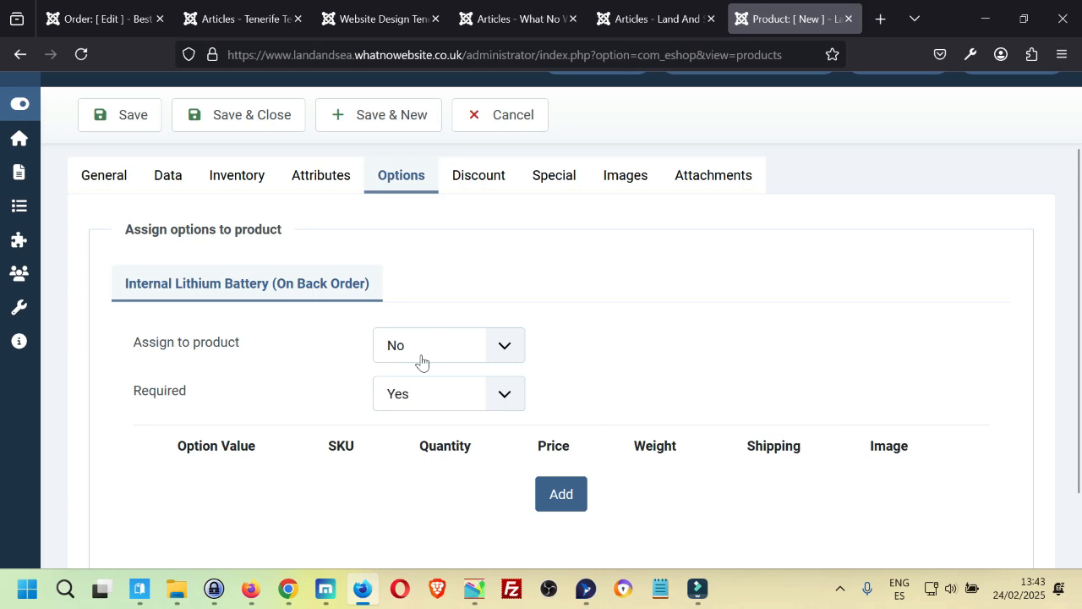
{"action": "left_click", "coordinate": [450, 349]}
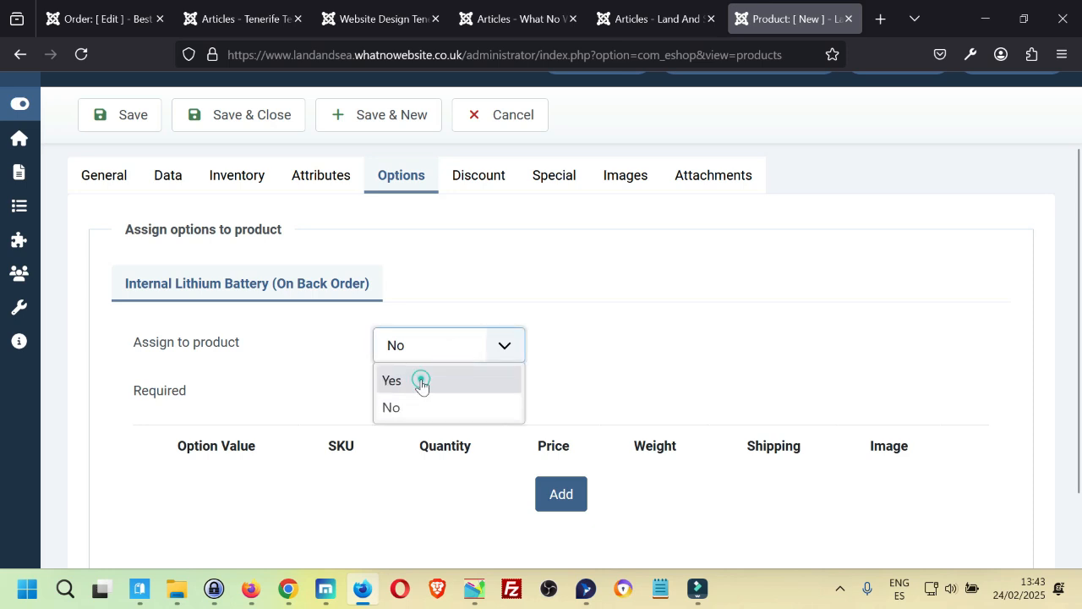
{"action": "left_click", "coordinate": [421, 382]}
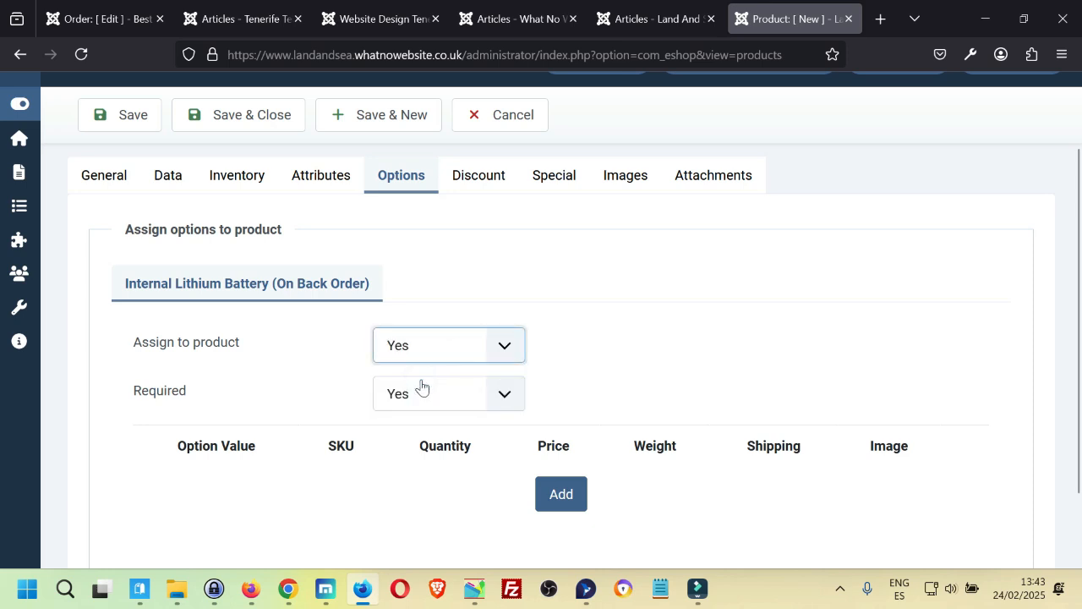
- Add a Without Battery value to the battery option with a quantity of 9999
{"action": "left_click", "coordinate": [565, 505]}
{"action": "scroll", "coordinate": [596, 353], "scroll_direction": "down", "scroll_amount": 2}
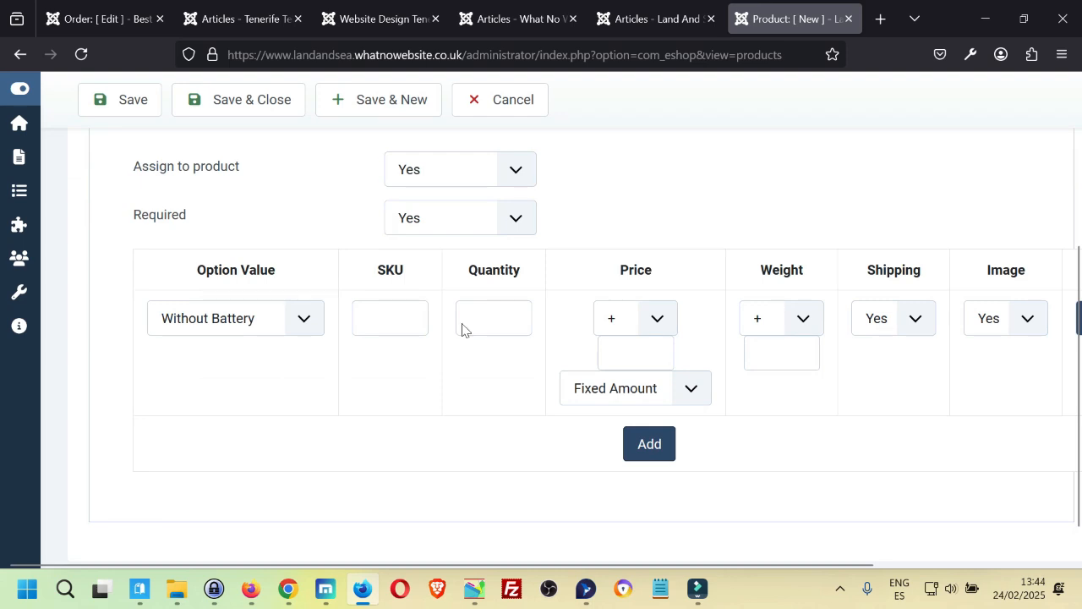
{"action": "left_click", "coordinate": [496, 316]}
{"action": "type", "text": "9999"}
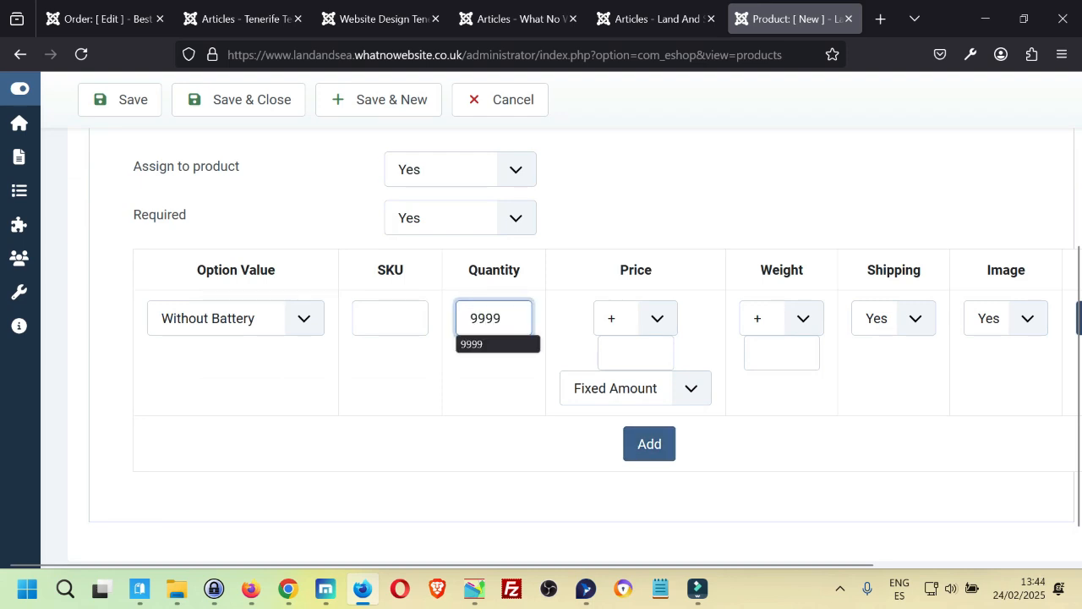
{"action": "left_click", "coordinate": [505, 390]}
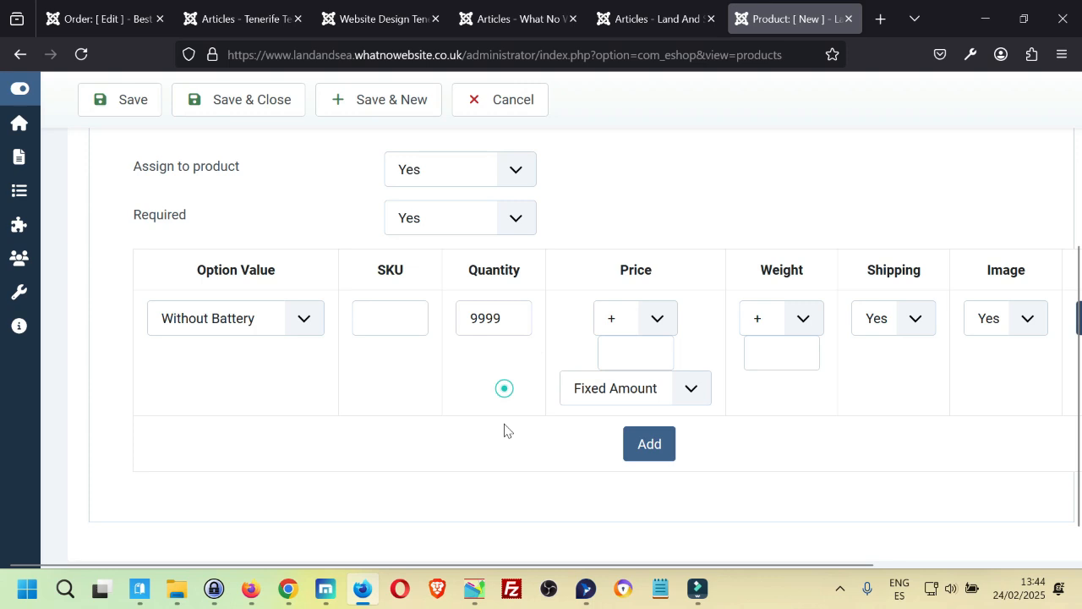
- Add a With Battery value to the battery option with SKU TAW35B and a quantity of 9999
{"action": "left_click", "coordinate": [642, 448]}
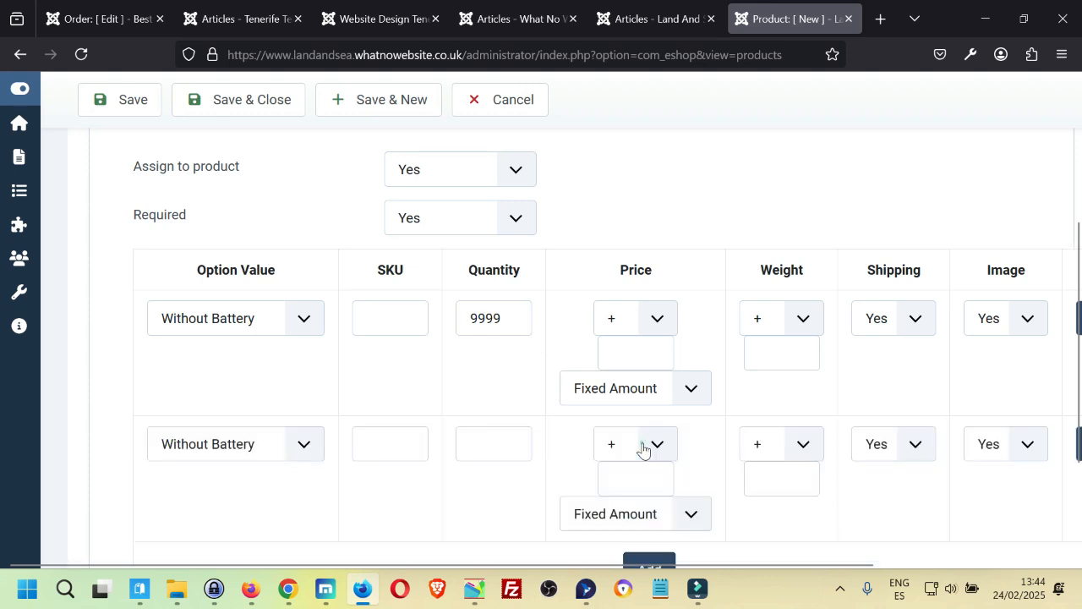
{"action": "left_click", "coordinate": [306, 448]}
{"action": "left_click", "coordinate": [248, 509]}
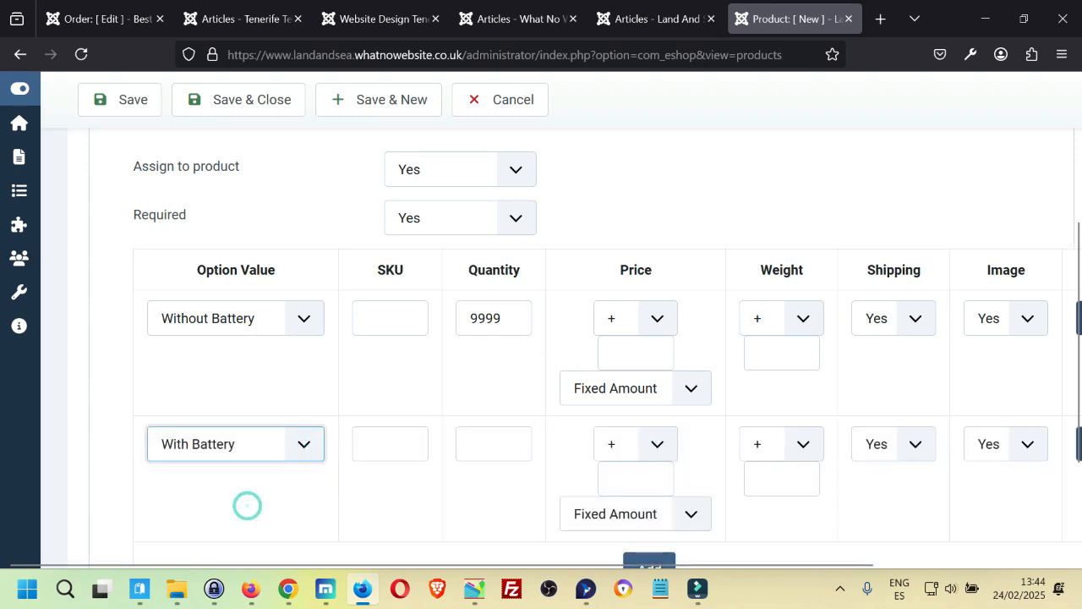
{"action": "left_click", "coordinate": [392, 454]}
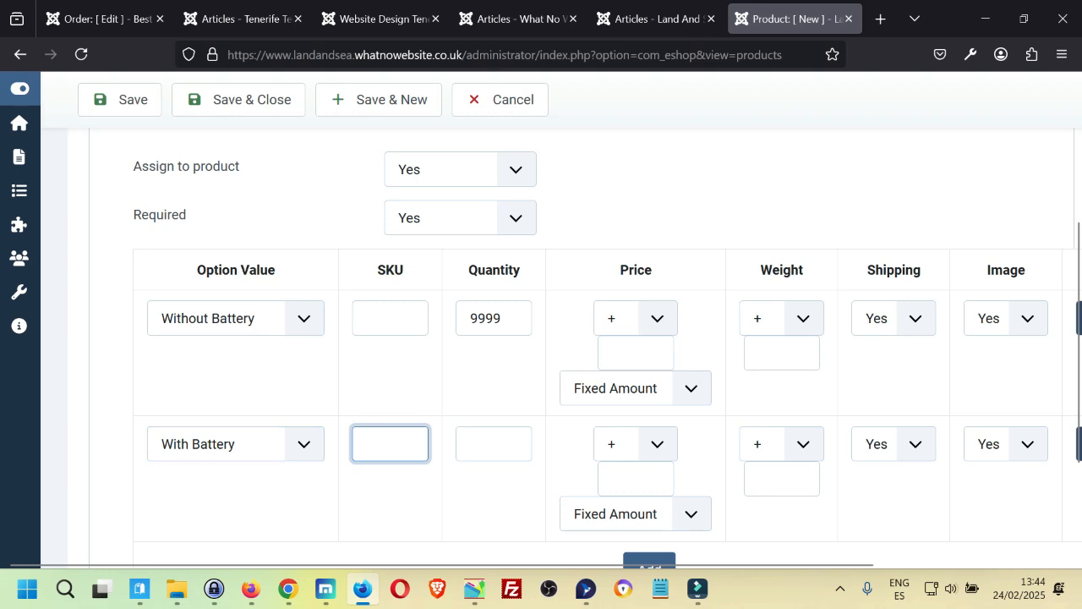
{"action": "type", "text": "TAW"}
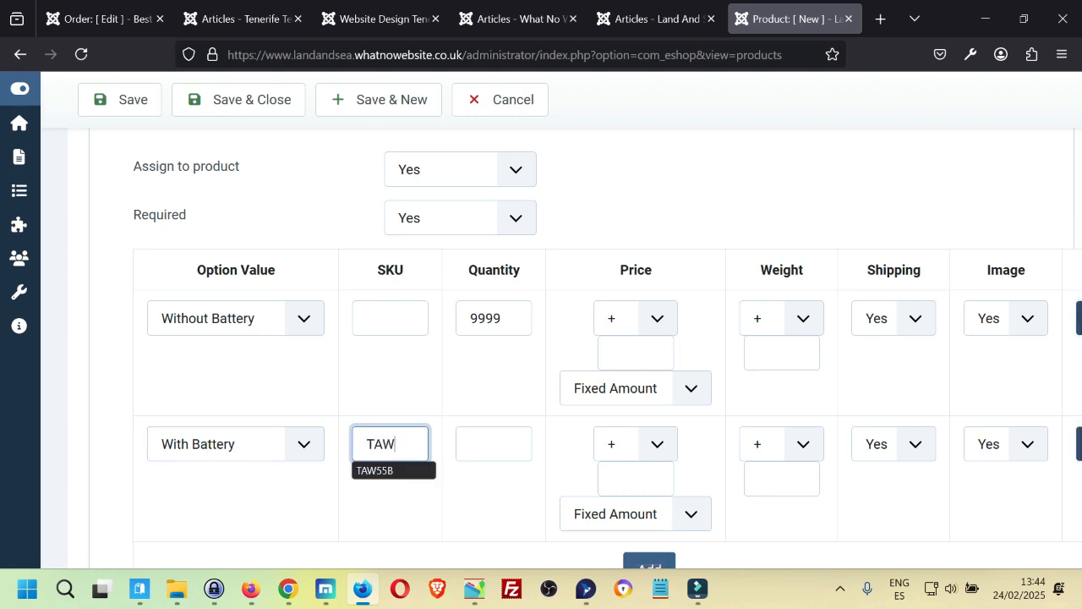
{"action": "type", "text": "35B"}
{"action": "key", "text": "Tab"}
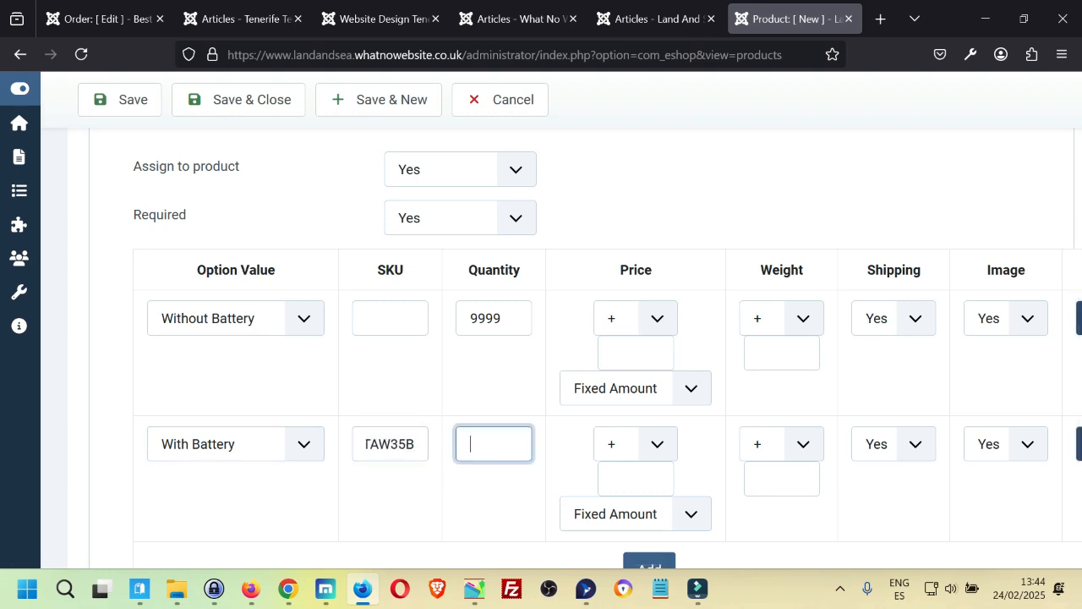
{"action": "type", "text": "9999"}
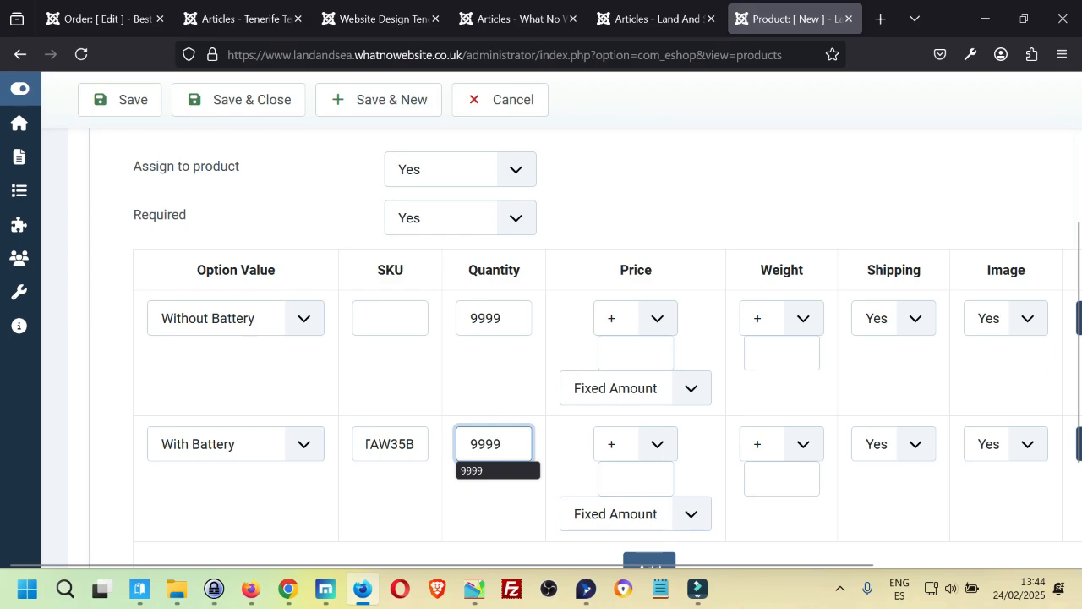
- Switch to the original shop's TAW35 page and select With Battery to check that variant's price
{"action": "key", "text": "alt+Tab"}
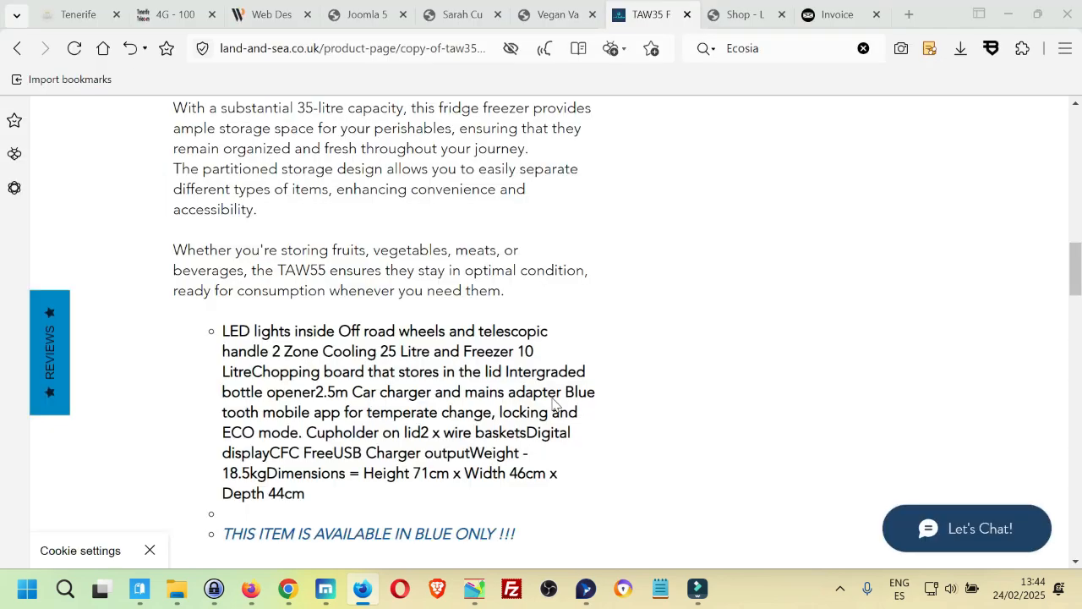
{"action": "scroll", "coordinate": [668, 397], "scroll_direction": "up", "scroll_amount": 10}
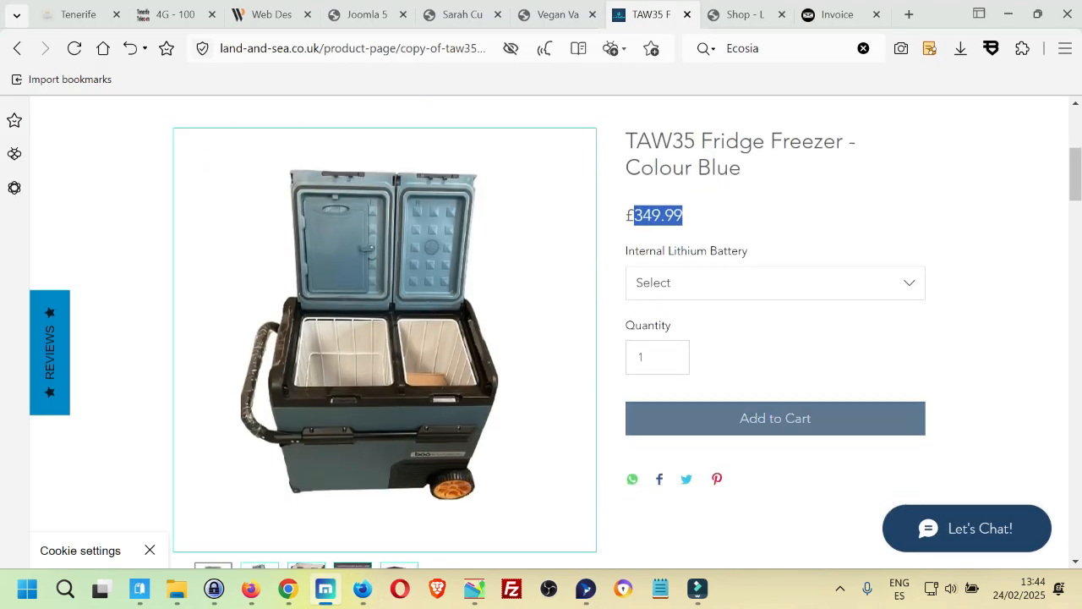
{"action": "left_click", "coordinate": [691, 281]}
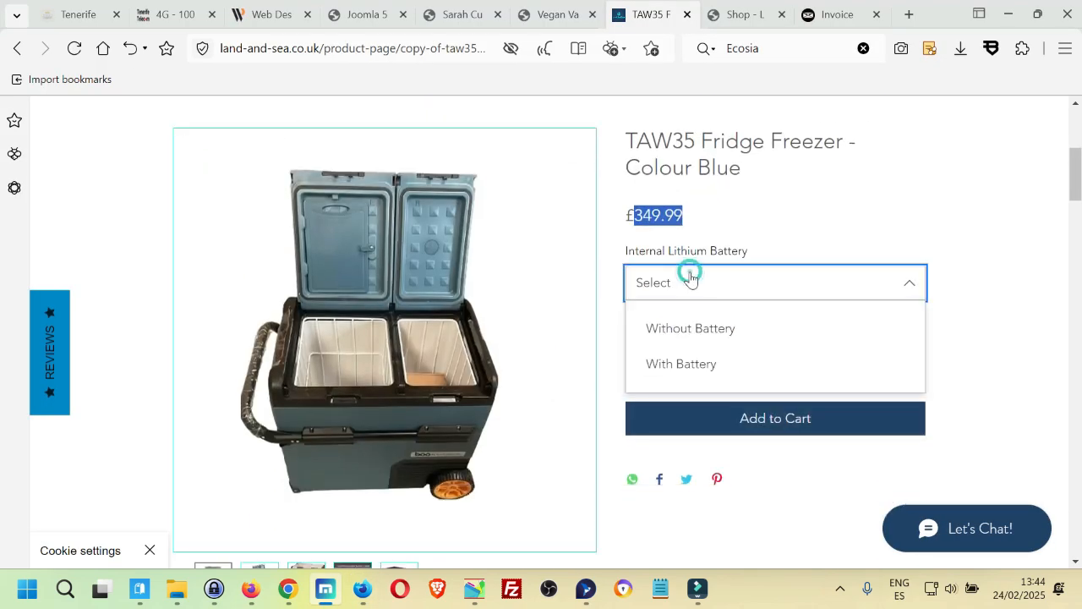
{"action": "left_click", "coordinate": [701, 365]}
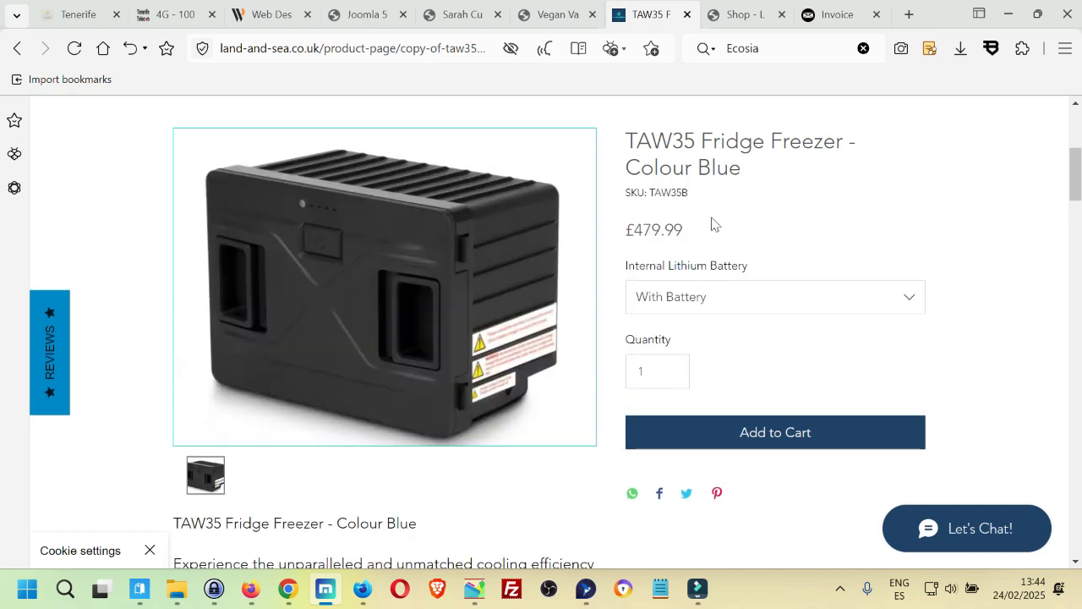
- Return to the Joomla product form and set the With Battery value's added price to a fixed 130
{"action": "key", "text": "alt+Tab"}
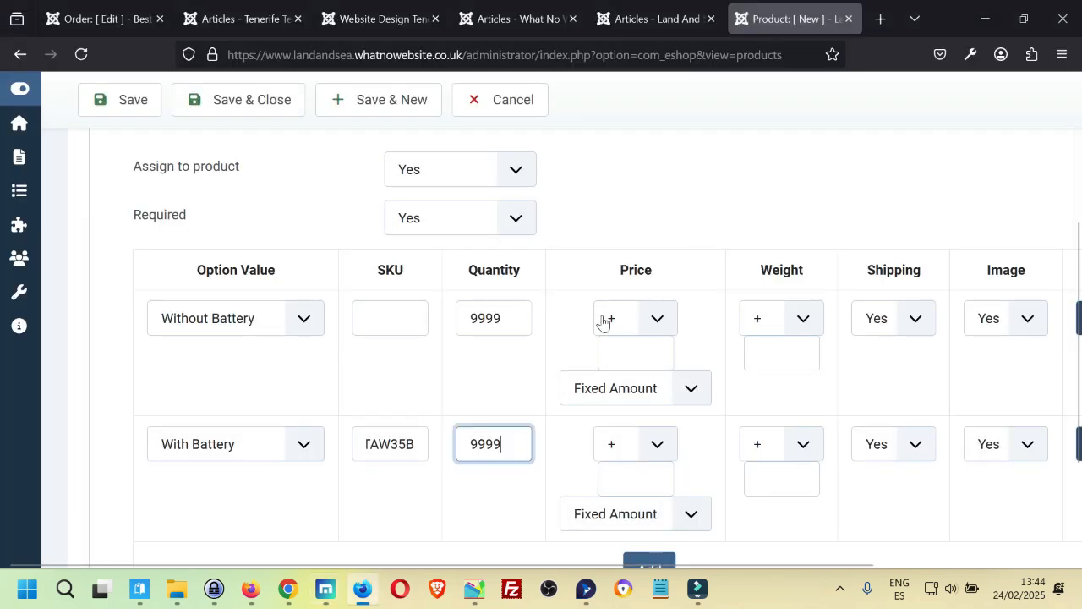
{"action": "left_click", "coordinate": [634, 478]}
{"action": "type", "text": "139"}
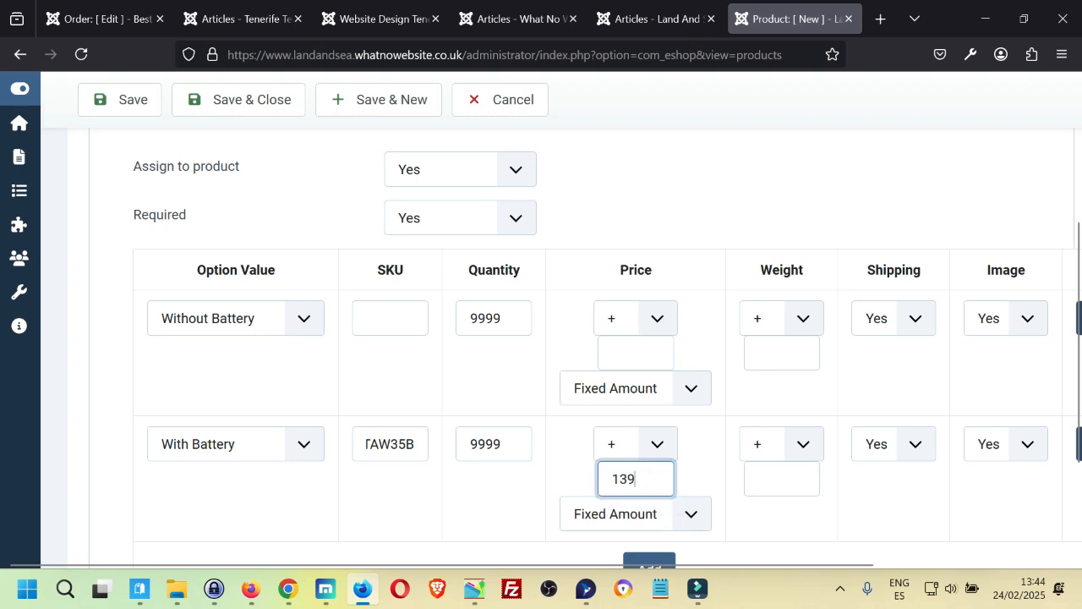
{"action": "key", "text": "BackSpace"}
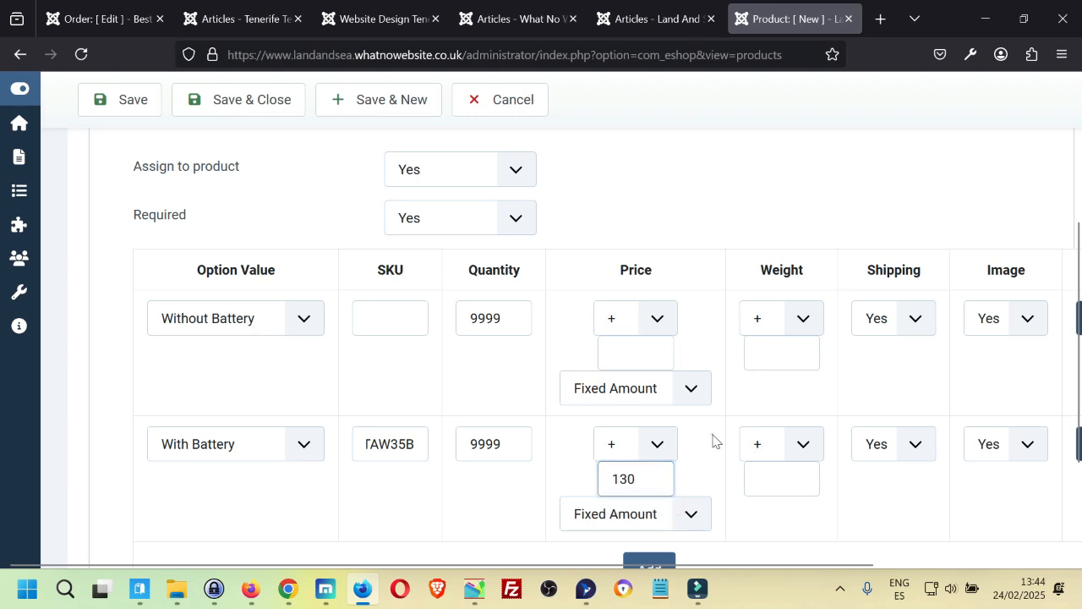
{"action": "left_click", "coordinate": [715, 436]}
- Review the base price in the new product's data settings
{"action": "scroll", "coordinate": [623, 309], "scroll_direction": "up", "scroll_amount": 3}
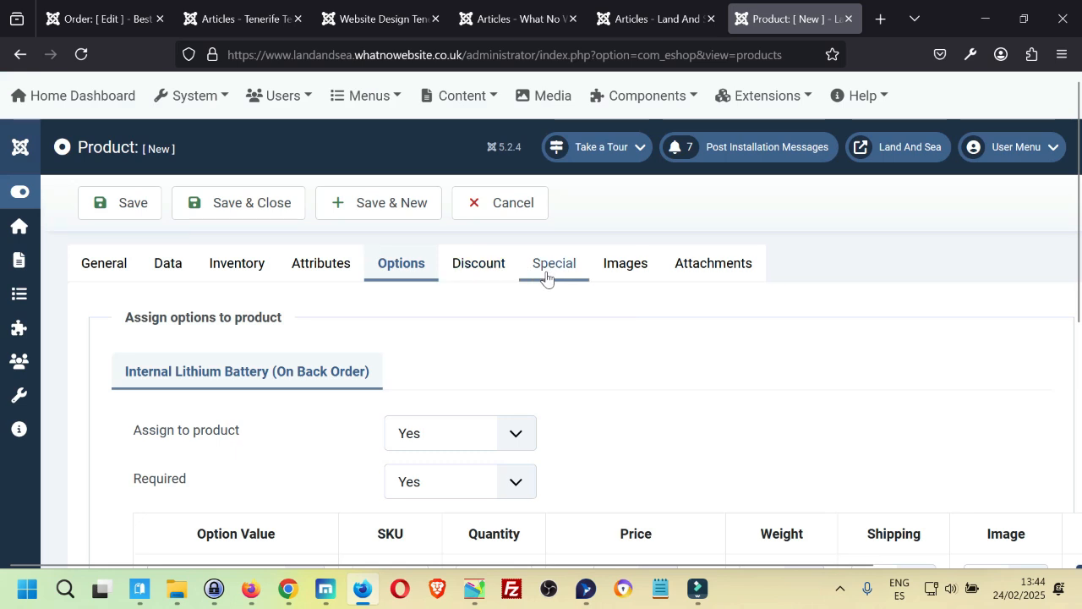
{"action": "left_click", "coordinate": [174, 269]}
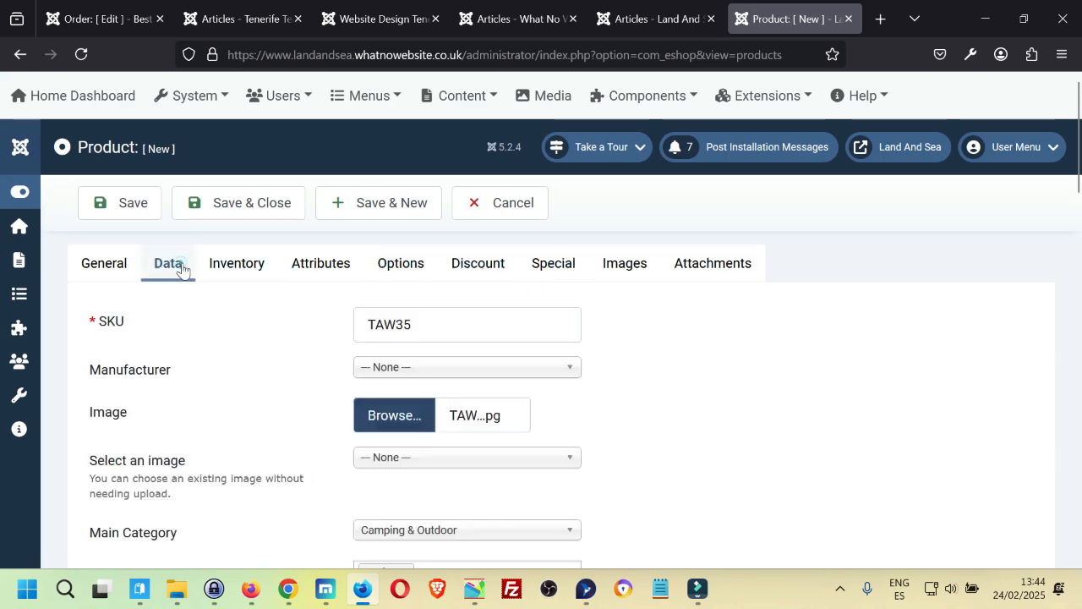
{"action": "scroll", "coordinate": [236, 295], "scroll_direction": "down", "scroll_amount": 3}
{"action": "scroll", "coordinate": [236, 294], "scroll_direction": "down", "scroll_amount": 1}
{"action": "left_click", "coordinate": [102, 313]}
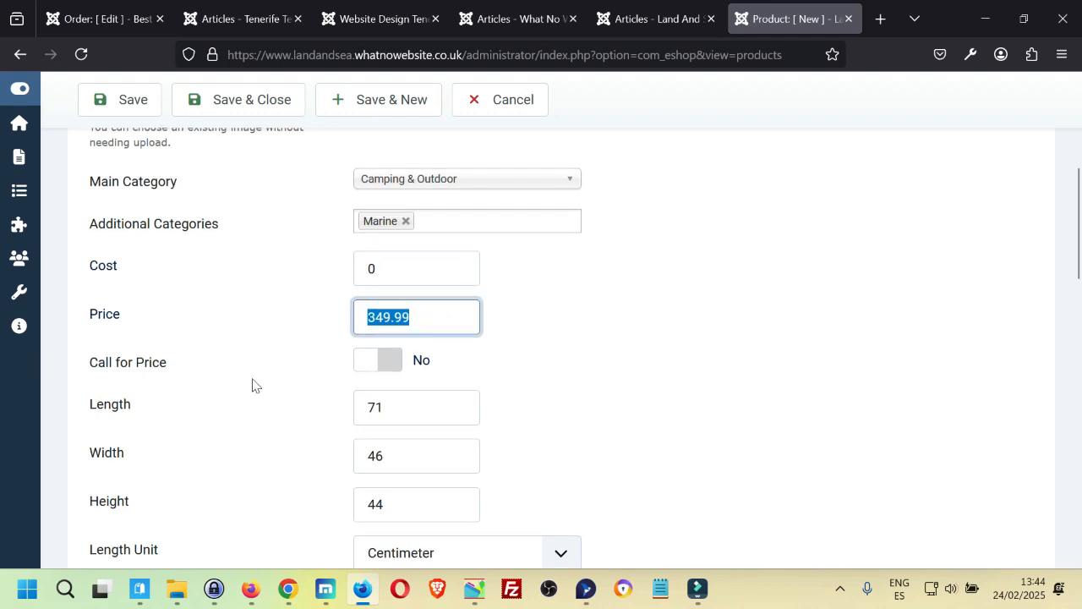
- Add a blank special price row for the Default customer group, then remove it
{"action": "scroll", "coordinate": [257, 385], "scroll_direction": "up", "scroll_amount": 4}
{"action": "left_click", "coordinate": [550, 263]}
{"action": "left_click", "coordinate": [561, 377]}
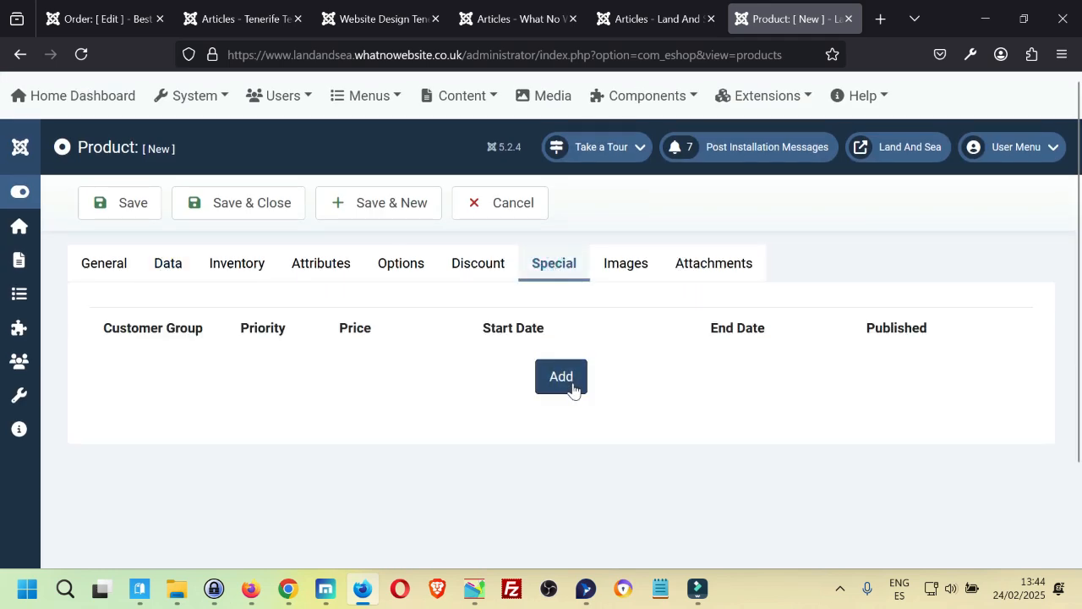
{"action": "left_click", "coordinate": [450, 377]}
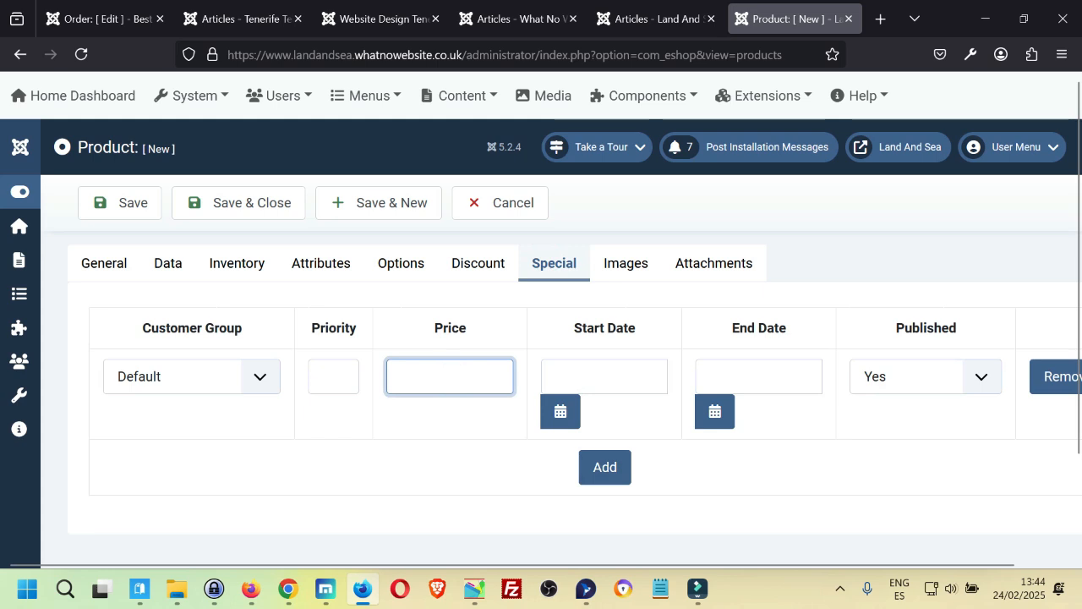
{"action": "left_click", "coordinate": [1047, 379]}
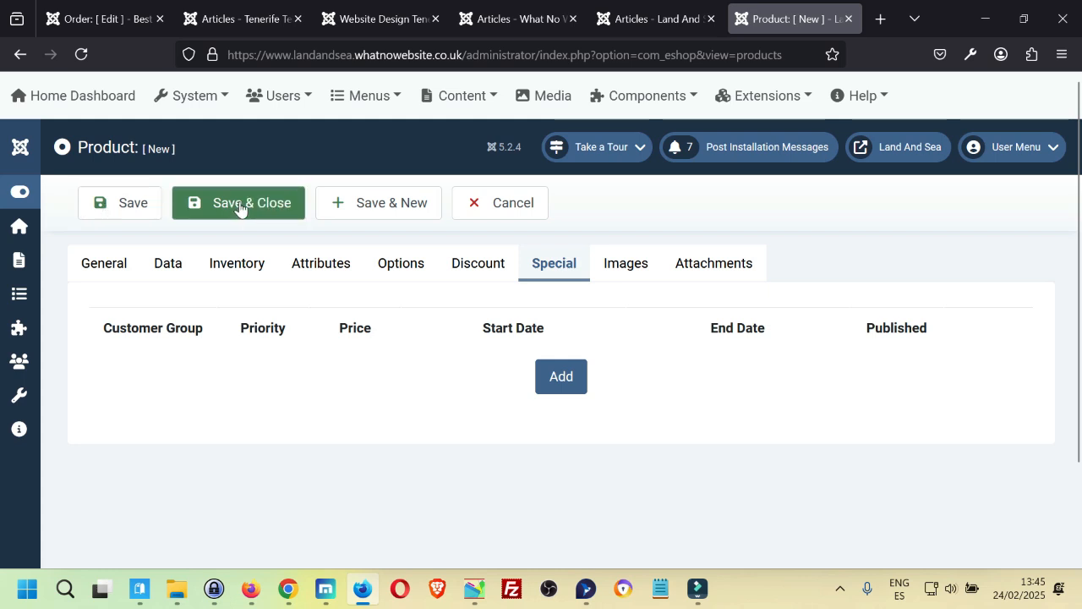
- Save the new product and close it to return to the product list
{"action": "left_click", "coordinate": [138, 211]}
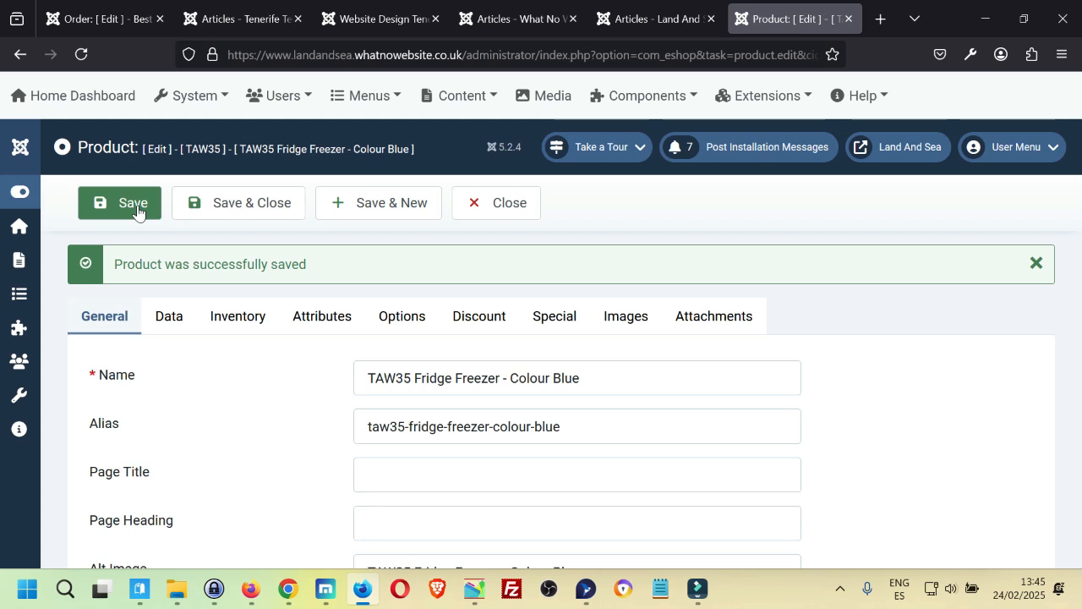
{"action": "left_click", "coordinate": [230, 204]}
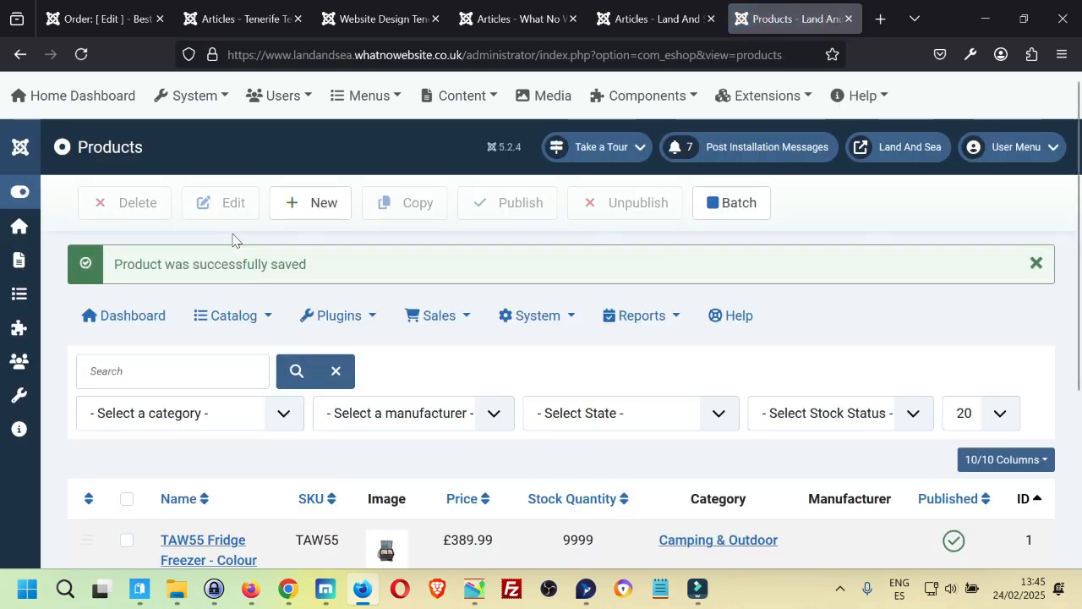
- Switch to the new storefront and open TAW35 Fridge Freezer - Colour Blue from the Camping & Outdoor category
{"action": "left_click", "coordinate": [324, 592]}
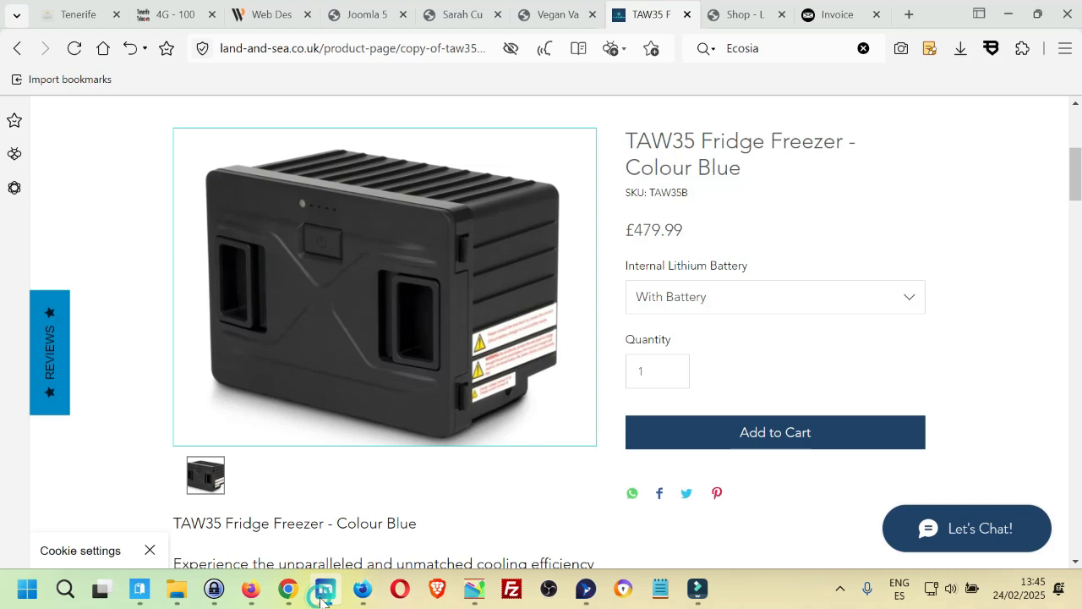
{"action": "left_click", "coordinate": [741, 15]}
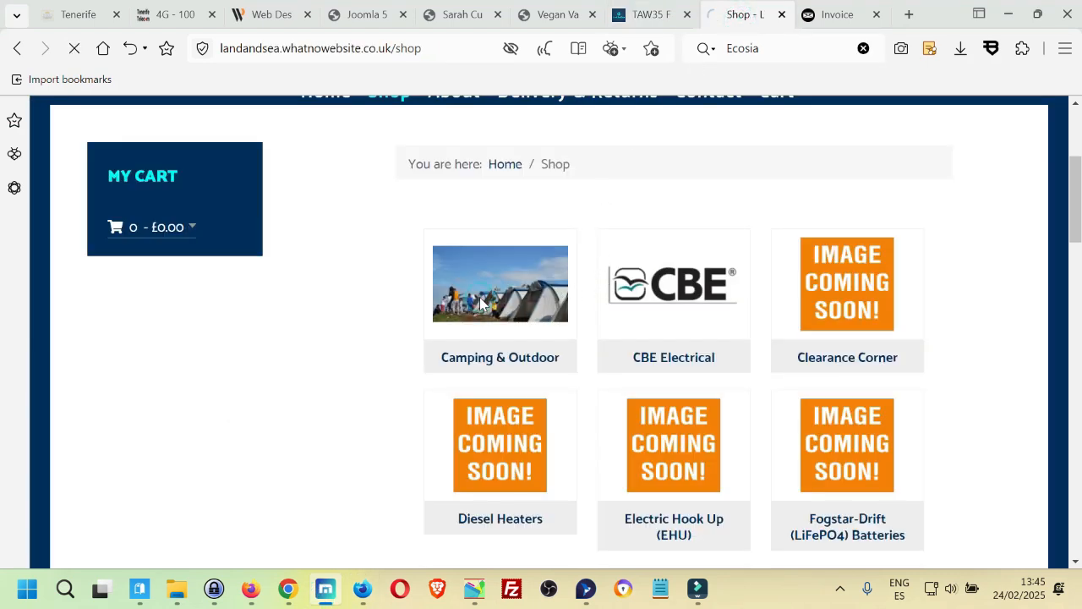
{"action": "left_click", "coordinate": [481, 303]}
{"action": "scroll", "coordinate": [479, 296], "scroll_direction": "down", "scroll_amount": 4}
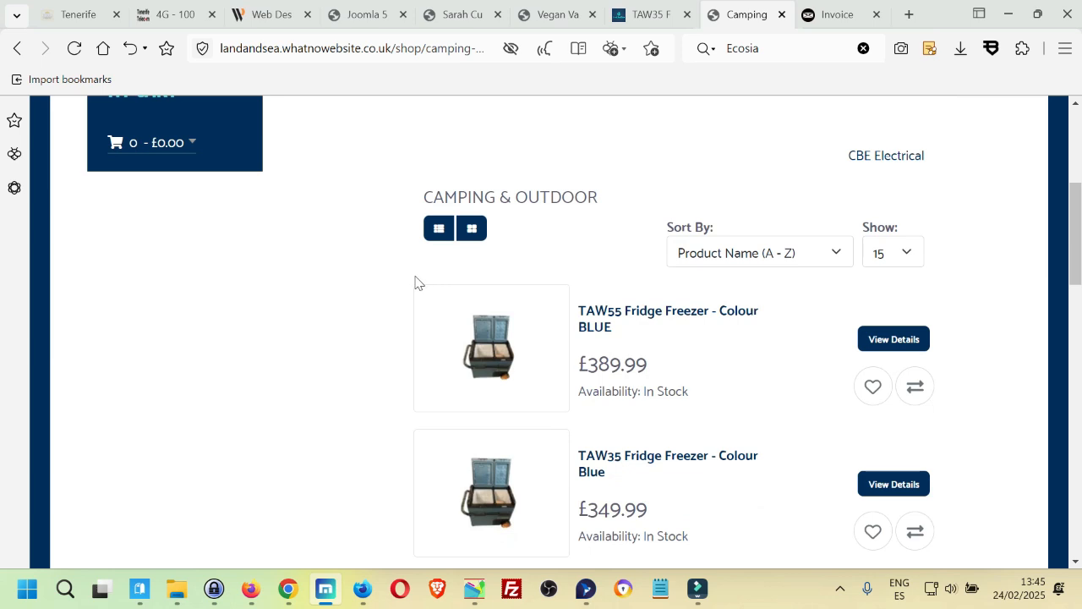
{"action": "scroll", "coordinate": [415, 282], "scroll_direction": "down", "scroll_amount": 1}
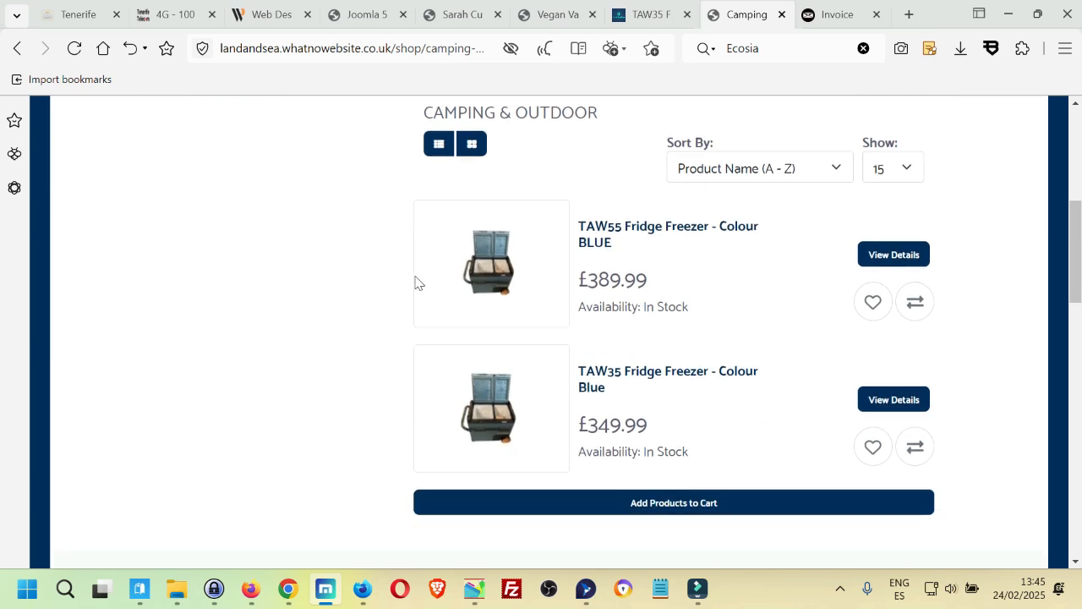
{"action": "left_click", "coordinate": [630, 378]}
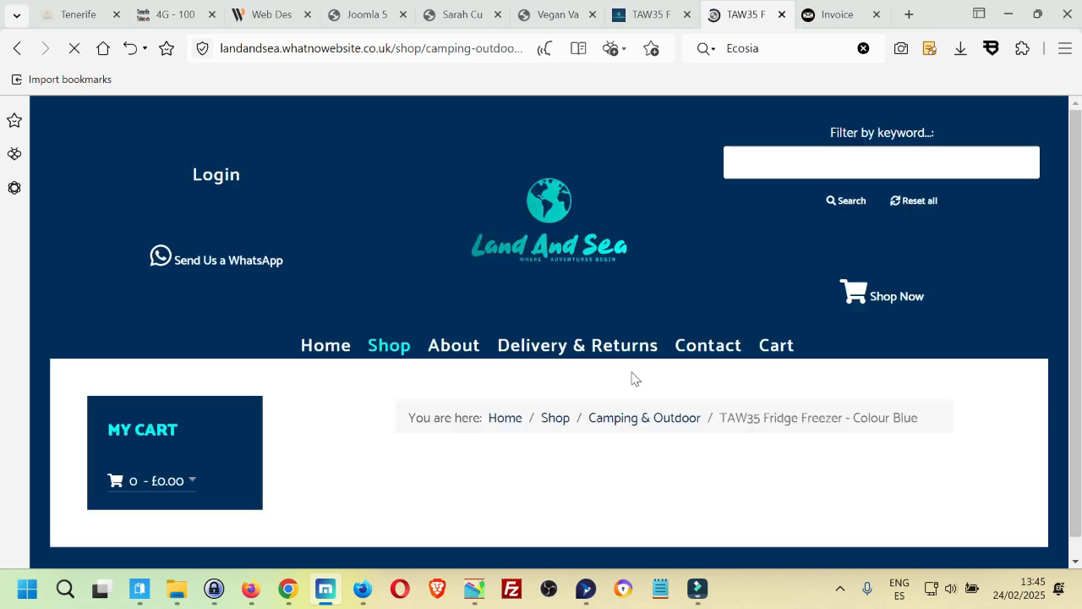
{"action": "scroll", "coordinate": [659, 293], "scroll_direction": "down", "scroll_amount": 1}
{"action": "scroll", "coordinate": [659, 293], "scroll_direction": "down", "scroll_amount": 5}
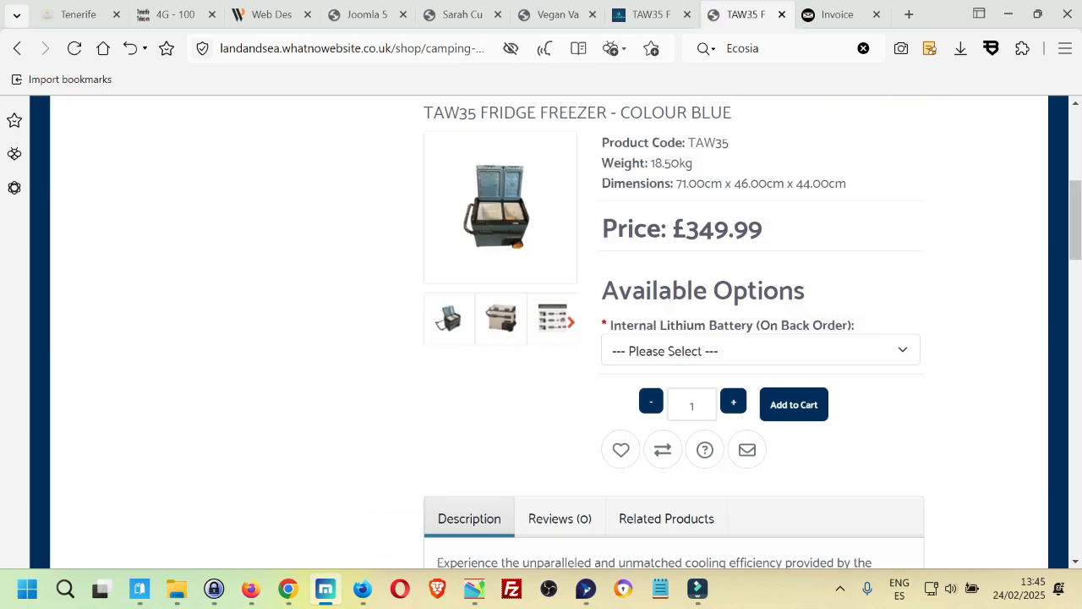
- Select With Battery on the storefront product and compare its price and product code with the original shop's page
{"action": "left_click", "coordinate": [686, 359]}
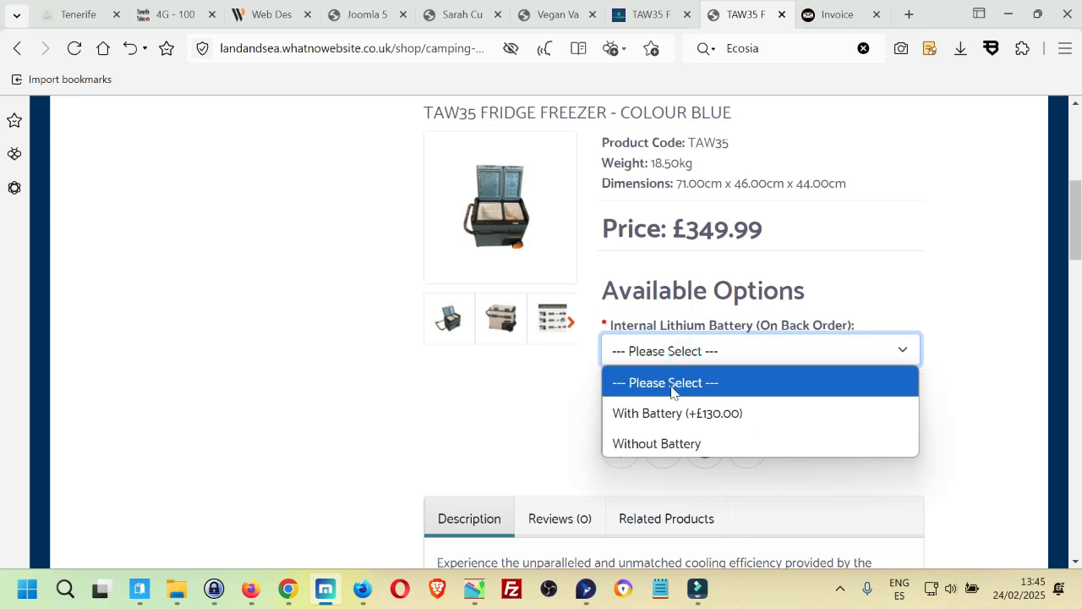
{"action": "left_click", "coordinate": [702, 421]}
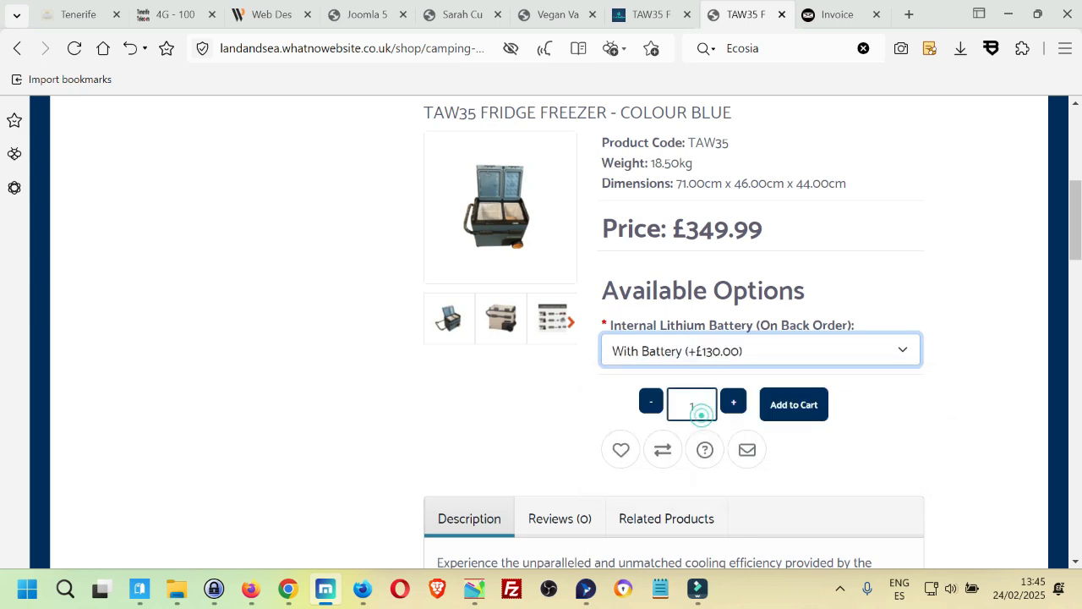
{"action": "left_click", "coordinate": [647, 14]}
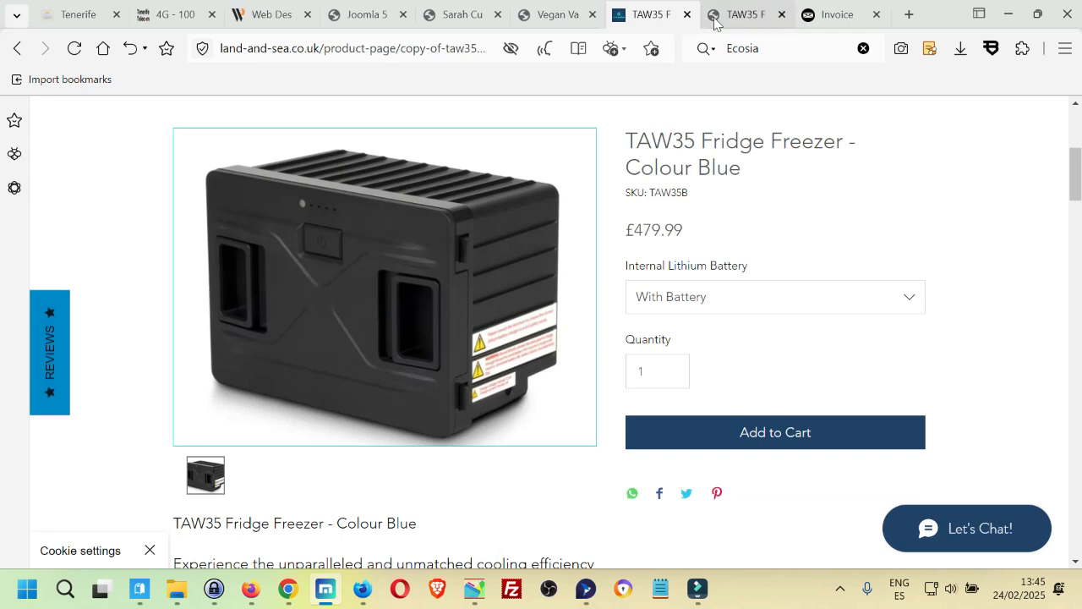
{"action": "left_click", "coordinate": [744, 17]}
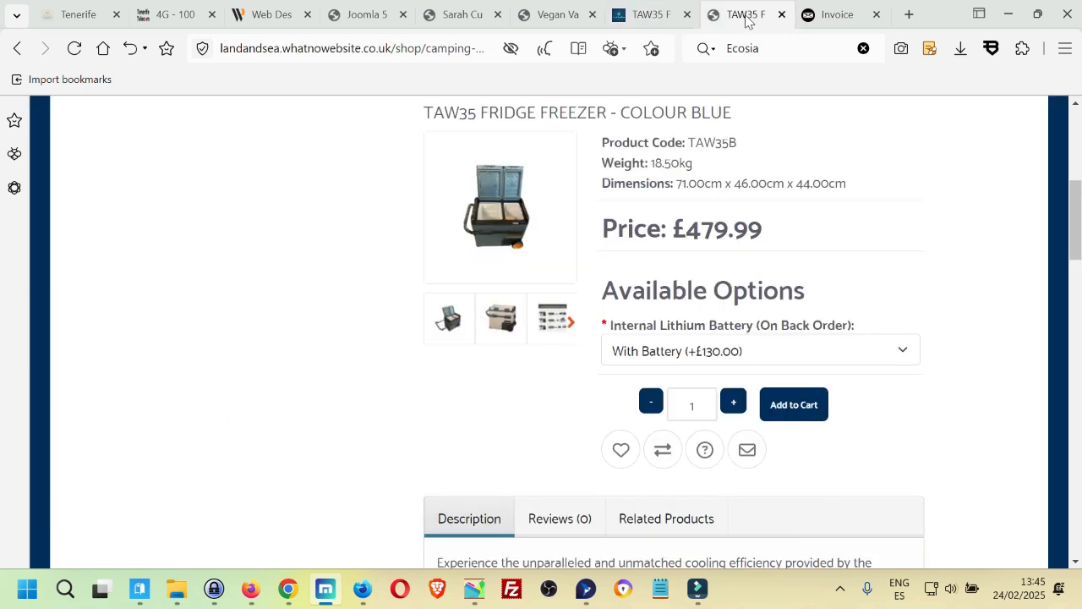
{"action": "middle_click", "coordinate": [922, 235]}
{"action": "left_click", "coordinate": [930, 272]}
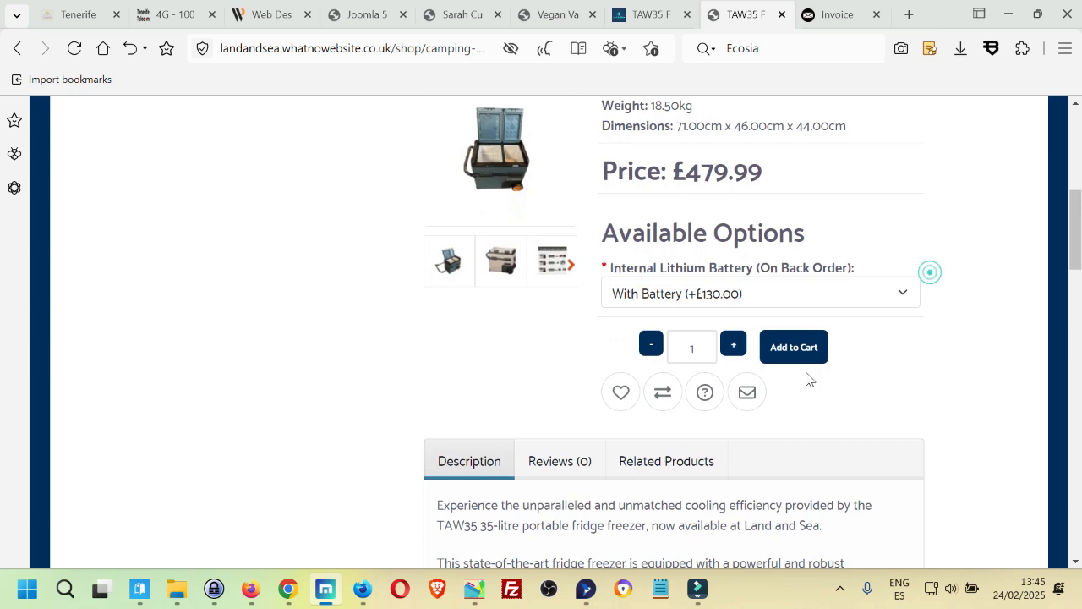
- View the related products of the TAW35 fridge freezer on the storefront
{"action": "scroll", "coordinate": [972, 293], "scroll_direction": "down", "scroll_amount": 1}
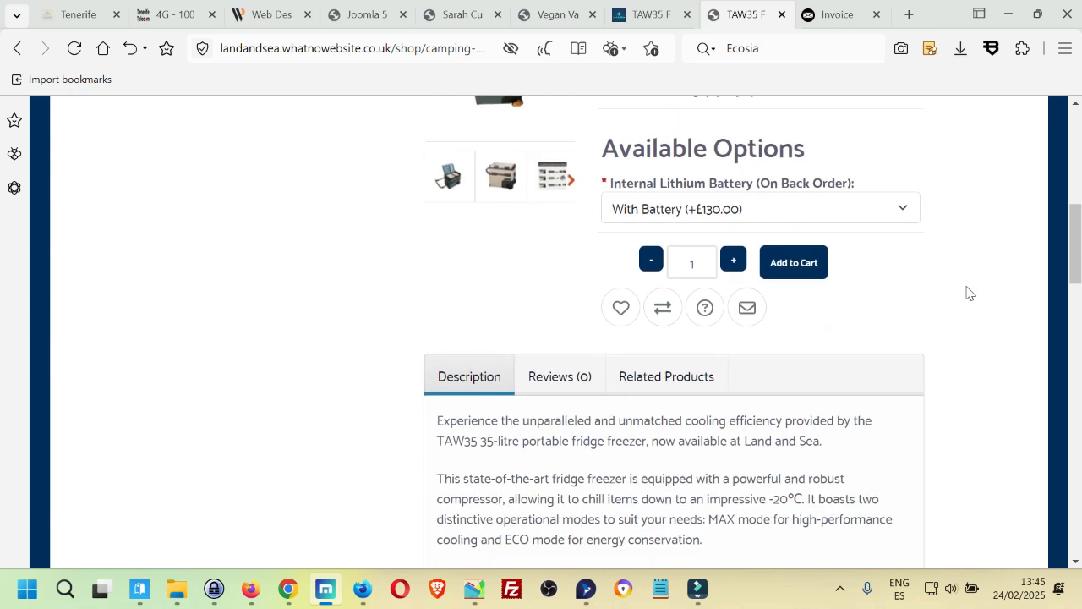
{"action": "left_click", "coordinate": [667, 378]}
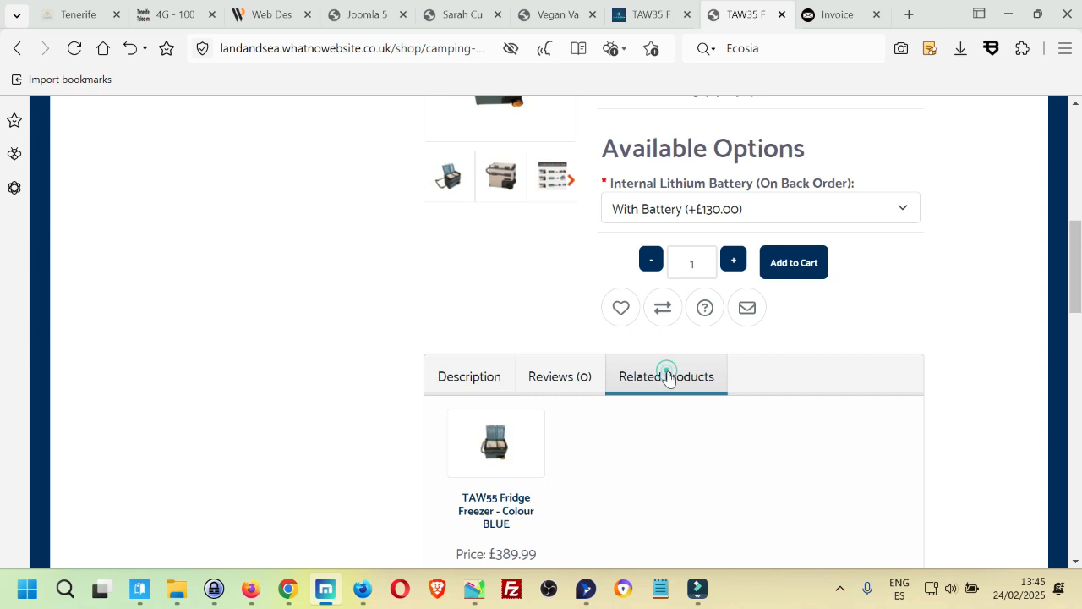
{"action": "scroll", "coordinate": [849, 345], "scroll_direction": "down", "scroll_amount": 1}
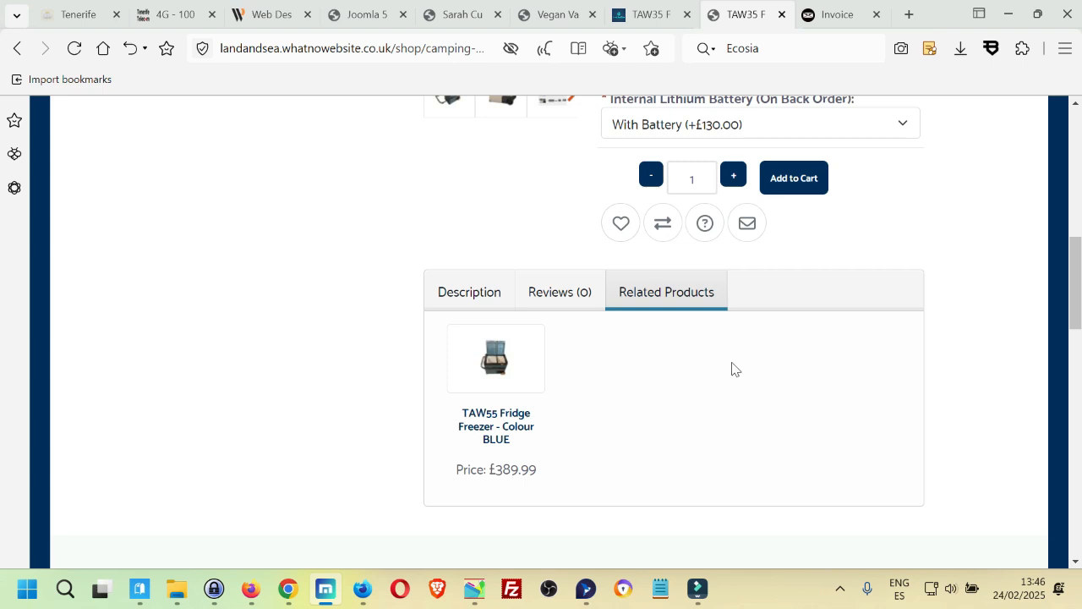
- Look over the Most Viewed Products section on the storefront product page
{"action": "scroll", "coordinate": [738, 358], "scroll_direction": "down", "scroll_amount": 3}
{"action": "scroll", "coordinate": [738, 356], "scroll_direction": "down", "scroll_amount": 1}
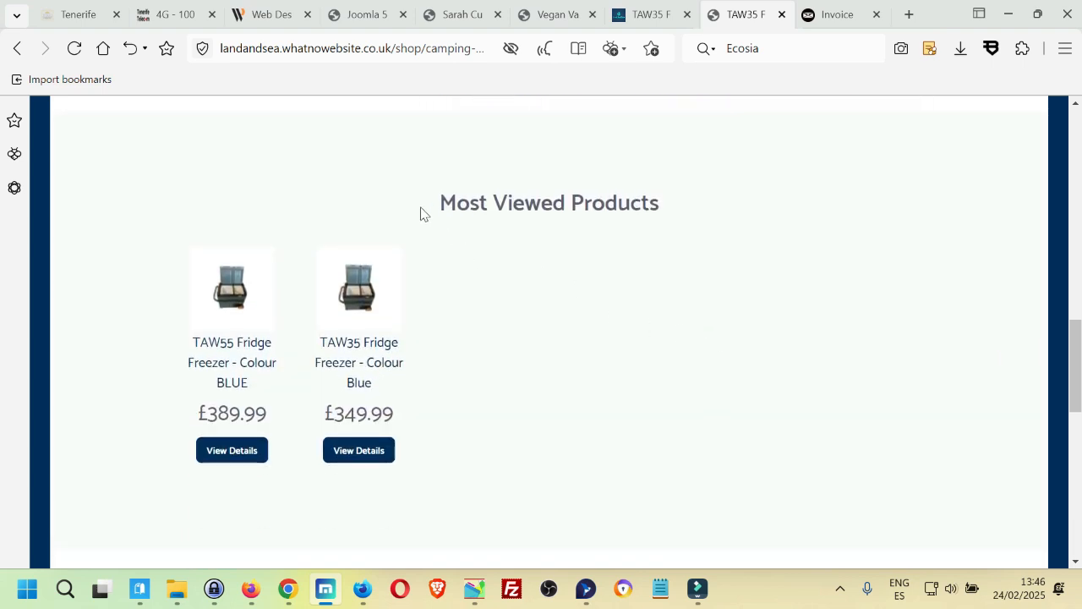
{"action": "left_click_drag", "start_coordinate": [422, 206], "coordinate": [745, 206]}
{"action": "left_click", "coordinate": [727, 294]}
{"action": "scroll", "coordinate": [799, 308], "scroll_direction": "up", "scroll_amount": 10}
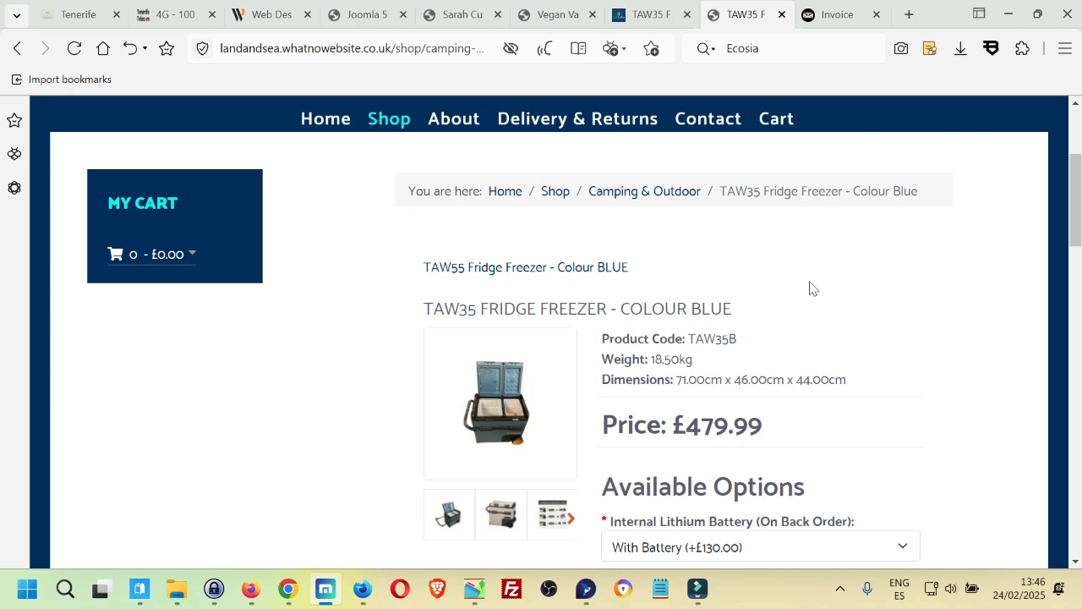
- Switch to the Joomla admin, open TAW55 Fridge Freezer - Colour BLUE for editing, and copy its name into the Alt Image field
{"action": "key", "text": "alt+Tab"}
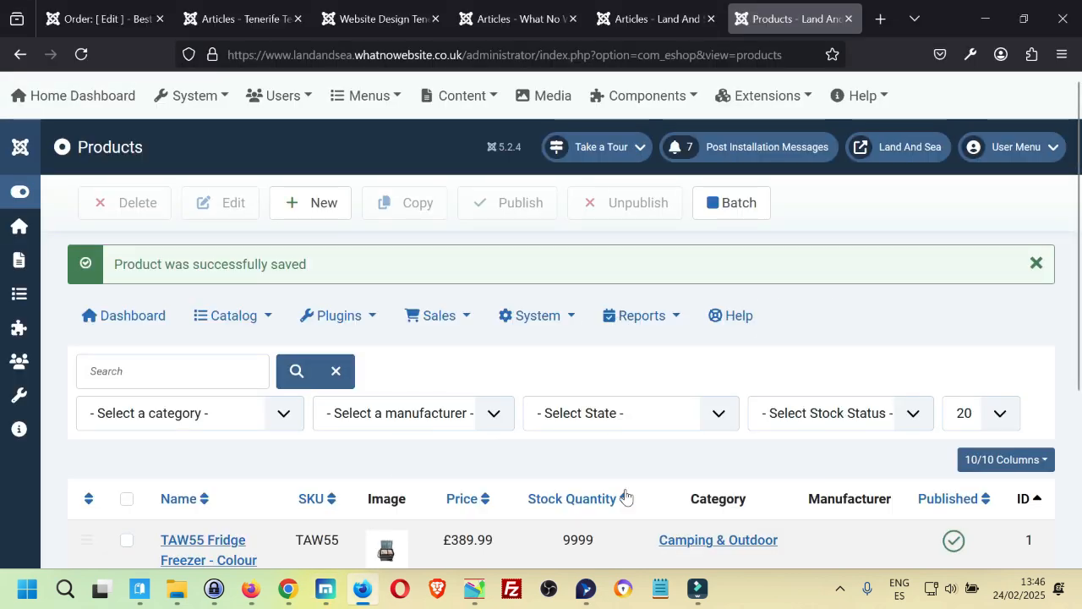
{"action": "left_click", "coordinate": [213, 538]}
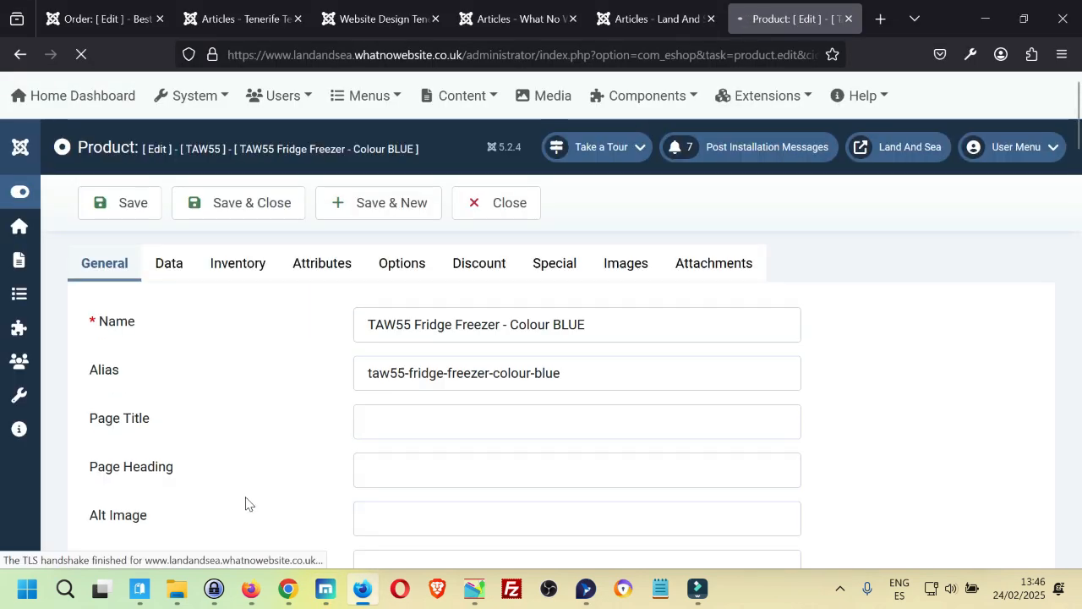
{"action": "scroll", "coordinate": [259, 370], "scroll_direction": "down", "scroll_amount": 15}
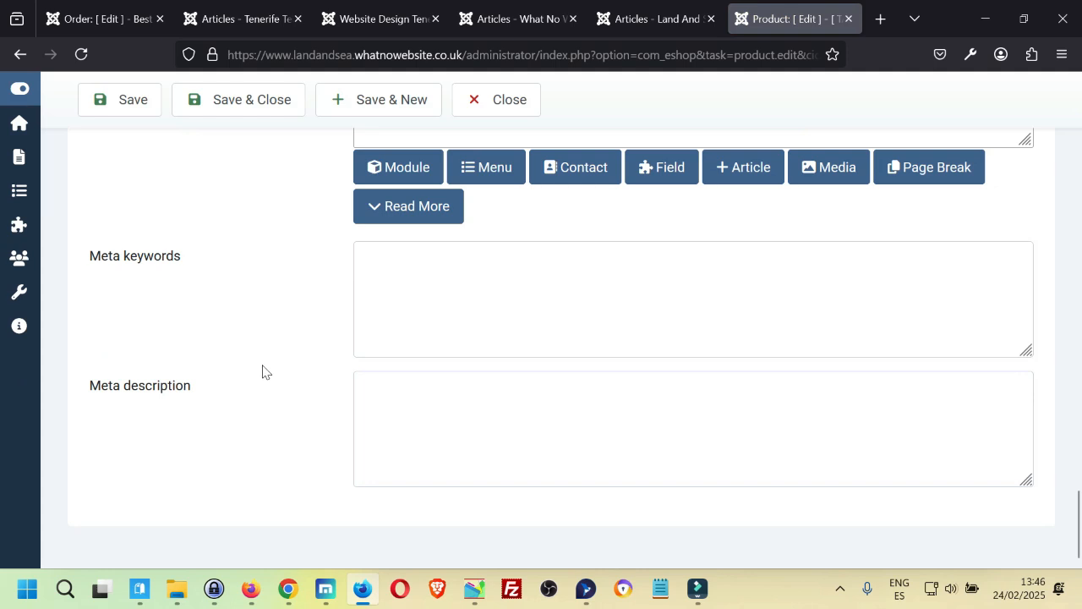
{"action": "scroll", "coordinate": [262, 372], "scroll_direction": "up", "scroll_amount": 20}
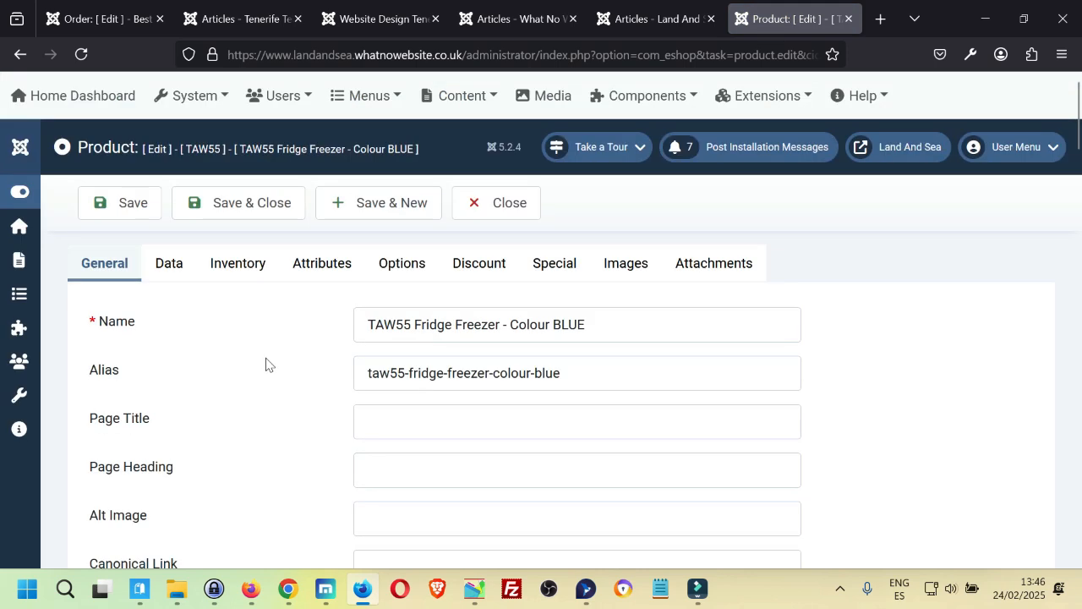
{"action": "triple_click", "coordinate": [602, 324]}
{"action": "key", "text": "ctrl+c"}
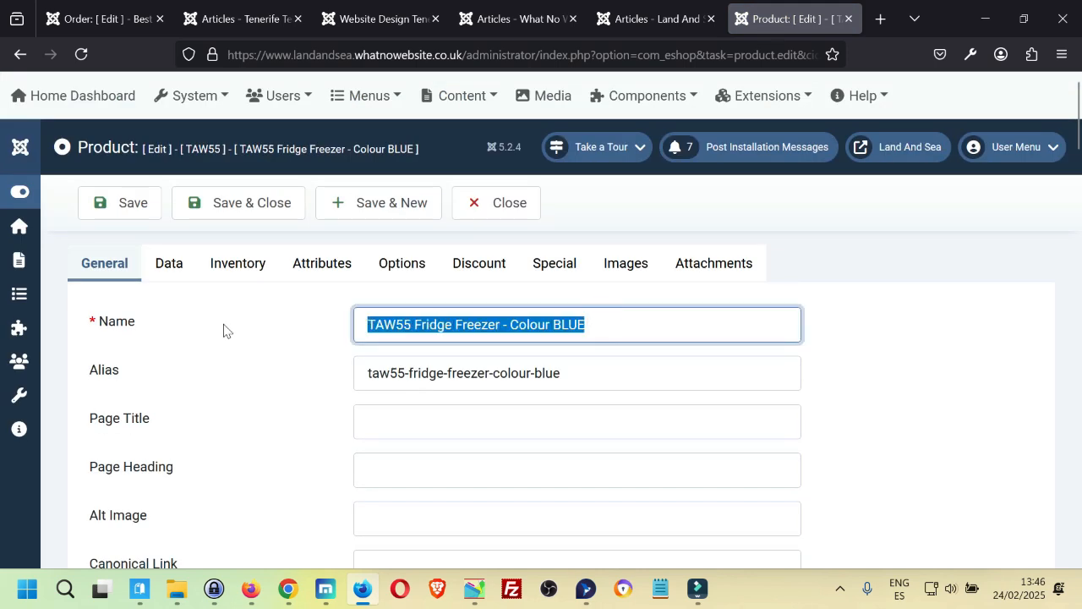
{"action": "scroll", "coordinate": [223, 389], "scroll_direction": "down", "scroll_amount": 1}
{"action": "left_click", "coordinate": [408, 429]}
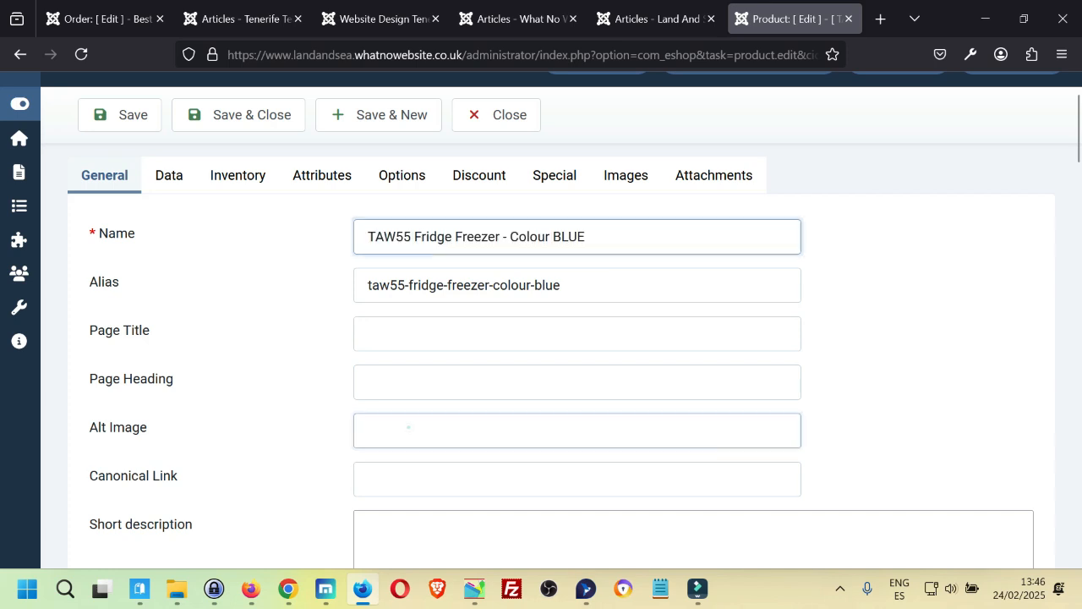
{"action": "key", "text": "ctrl+v"}
- Fill the meta keywords and meta description with TAW55 Fridge Freezer - Colour BLUE
{"action": "scroll", "coordinate": [289, 365], "scroll_direction": "down", "scroll_amount": 5}
{"action": "scroll", "coordinate": [304, 372], "scroll_direction": "down", "scroll_amount": 10}
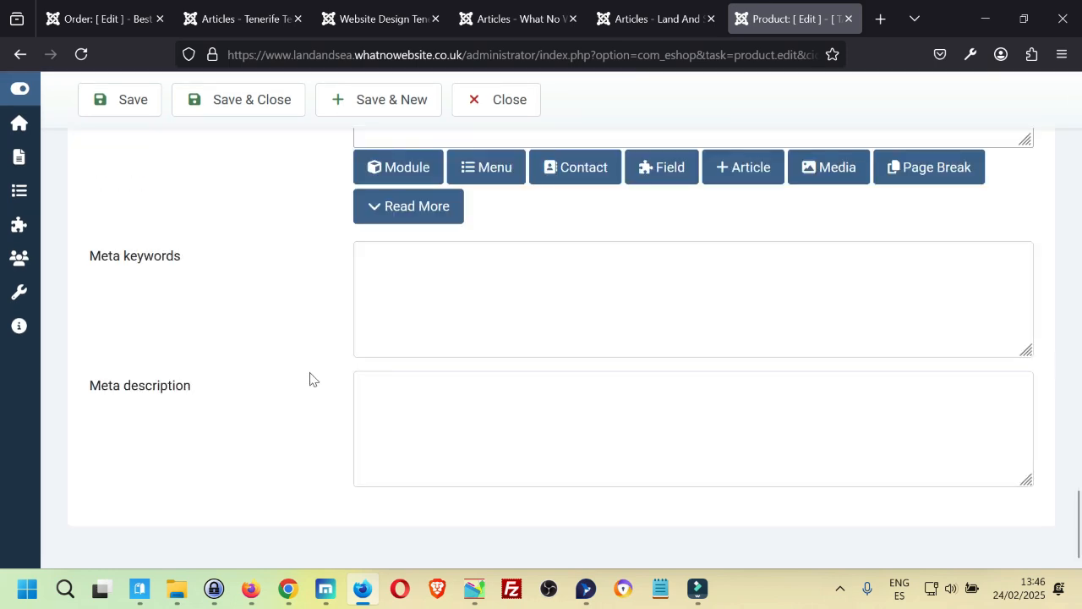
{"action": "left_click", "coordinate": [421, 318]}
{"action": "key", "text": "ctrl+v"}
{"action": "key", "text": "ctrl+plus"}
{"action": "left_click", "coordinate": [423, 408]}
{"action": "key", "text": "ctrl+v"}
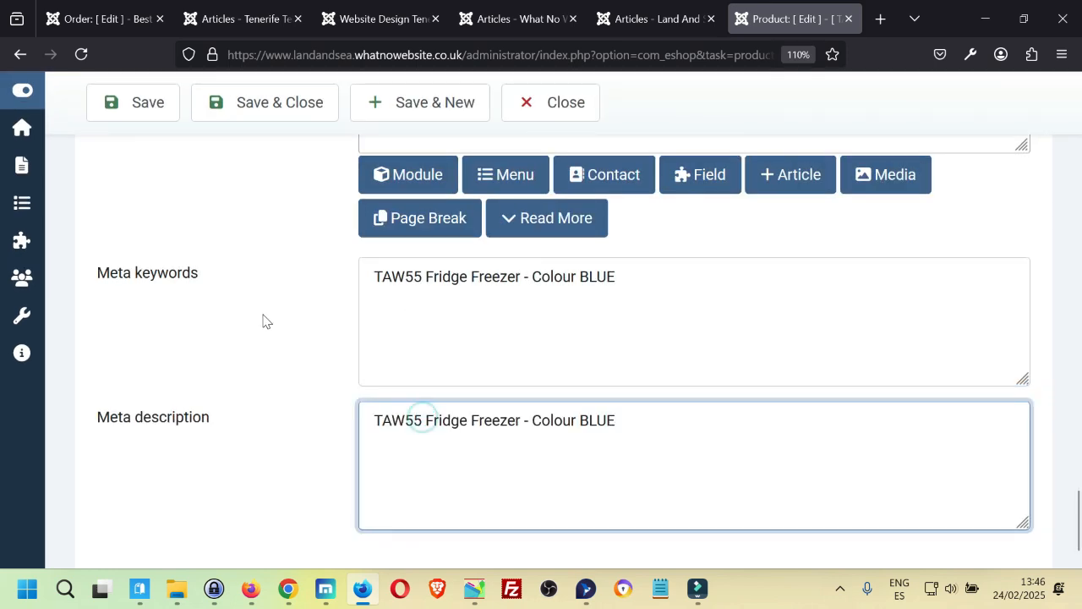
{"action": "key", "text": "ctrl+minus"}
- Set Relate product to category to Yes in the TAW55 product's data settings
{"action": "scroll", "coordinate": [262, 319], "scroll_direction": "up", "scroll_amount": 20}
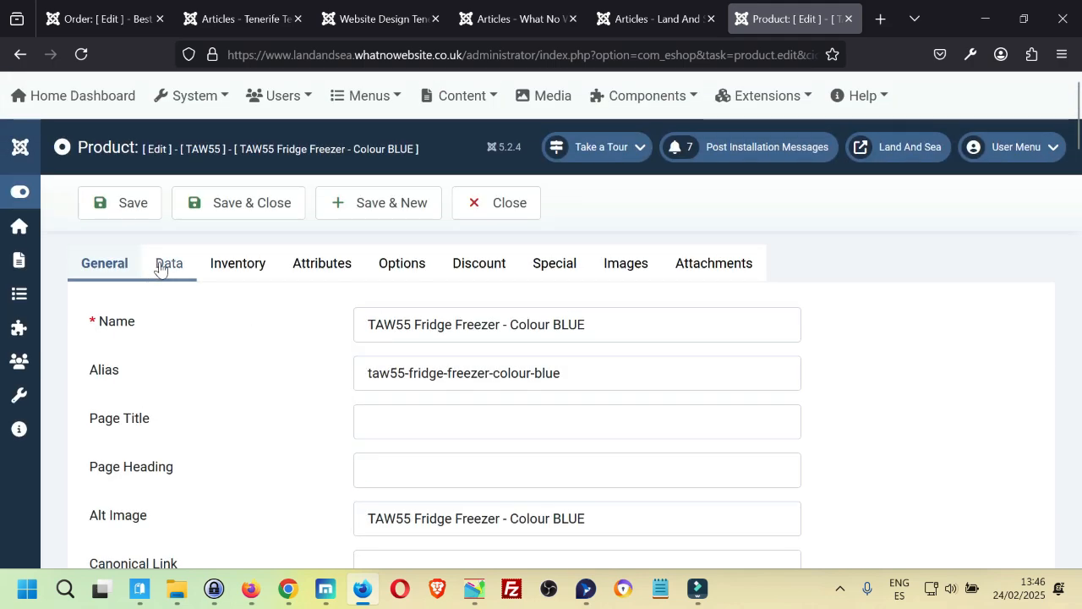
{"action": "left_click", "coordinate": [165, 265]}
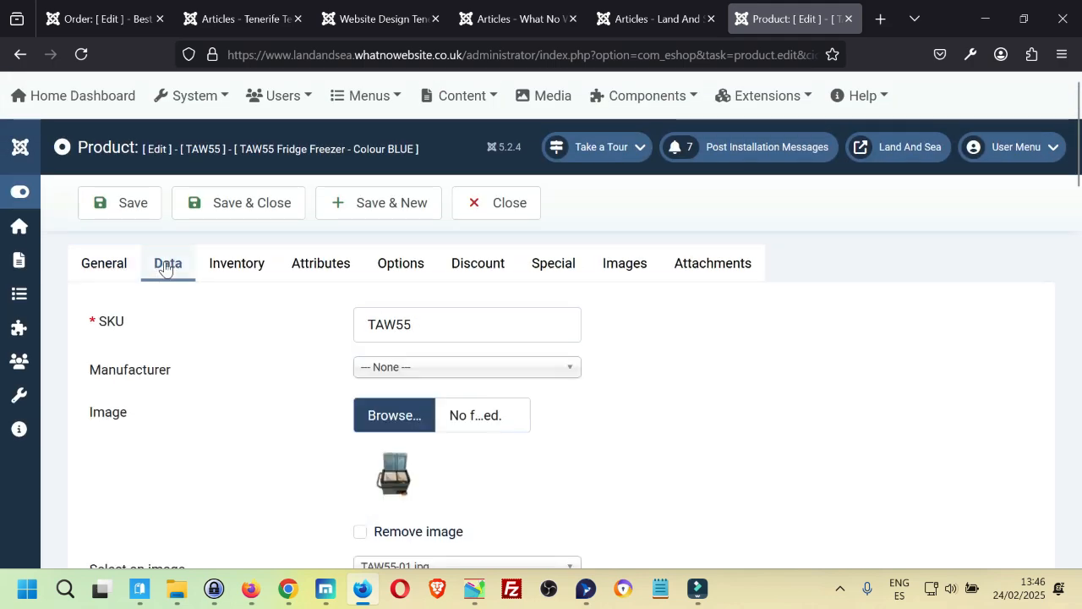
{"action": "scroll", "coordinate": [285, 340], "scroll_direction": "down", "scroll_amount": 4}
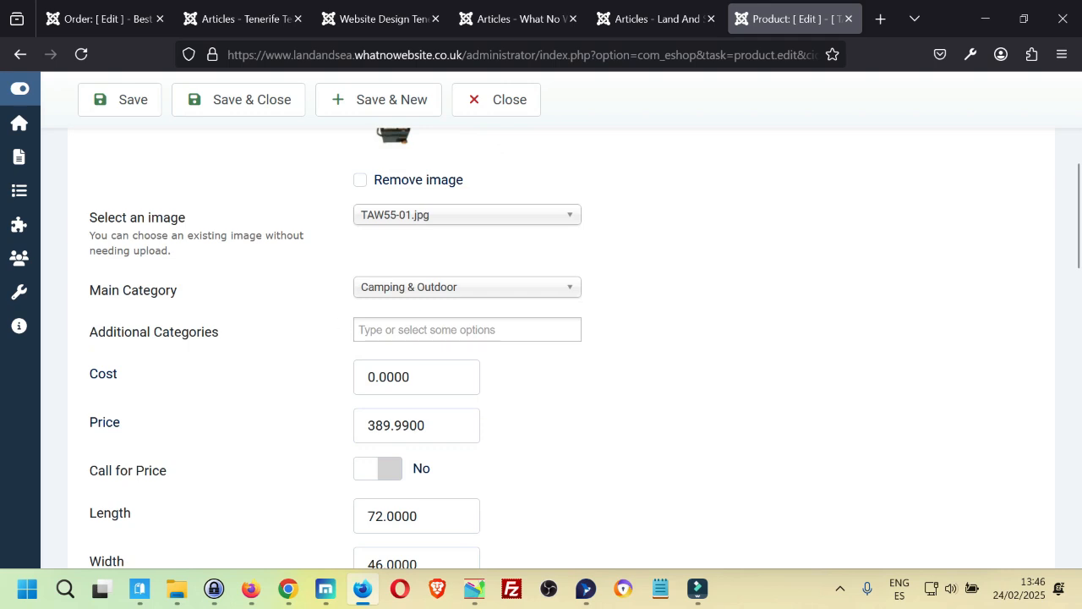
{"action": "scroll", "coordinate": [563, 341], "scroll_direction": "down", "scroll_amount": 6}
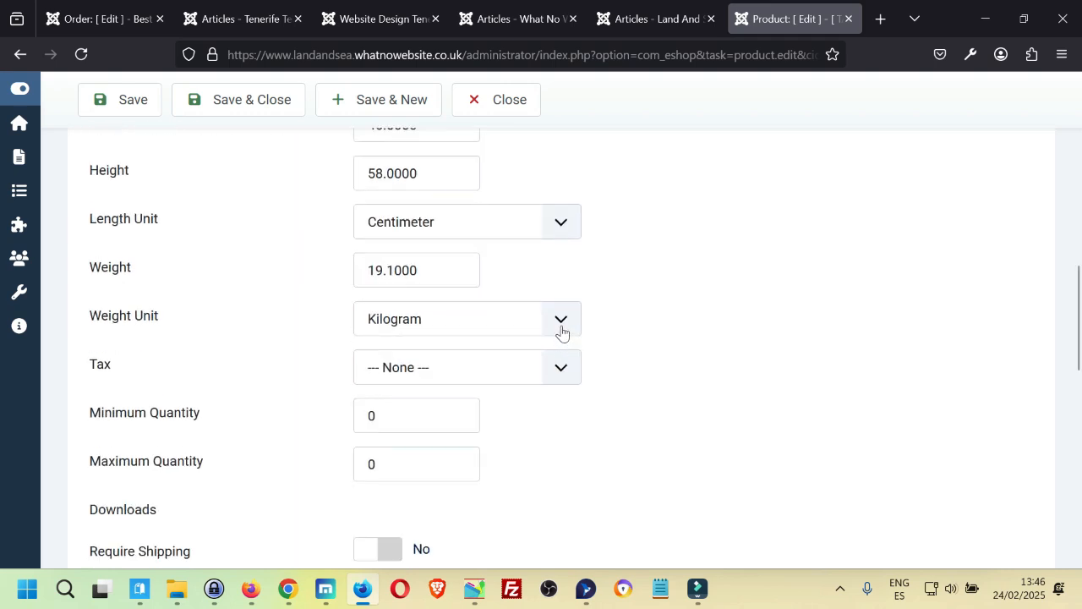
{"action": "scroll", "coordinate": [627, 296], "scroll_direction": "down", "scroll_amount": 2}
{"action": "scroll", "coordinate": [566, 293], "scroll_direction": "down", "scroll_amount": 4}
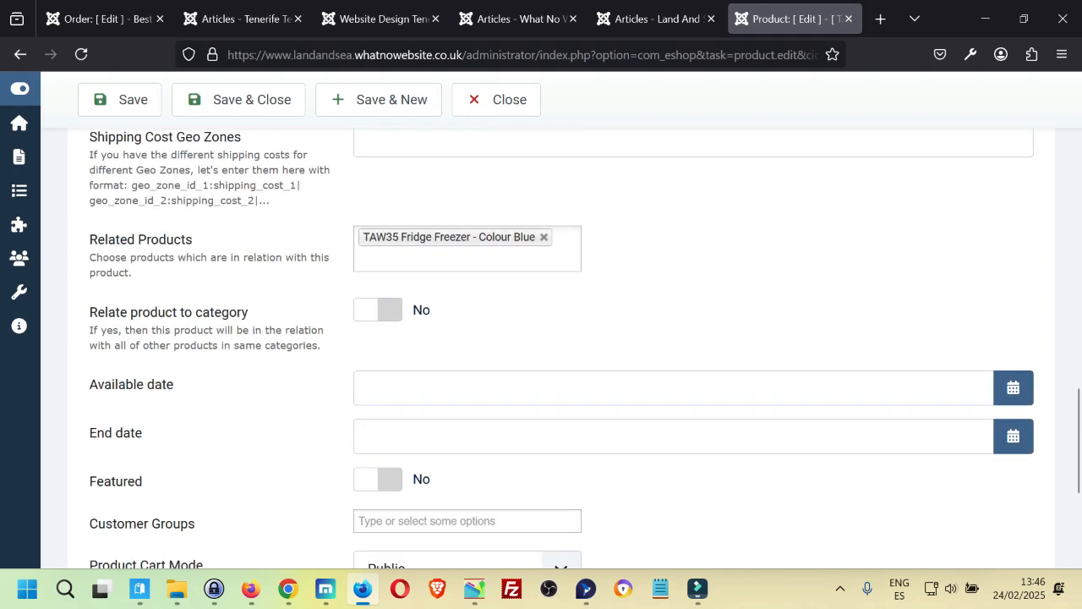
{"action": "left_click", "coordinate": [380, 229]}
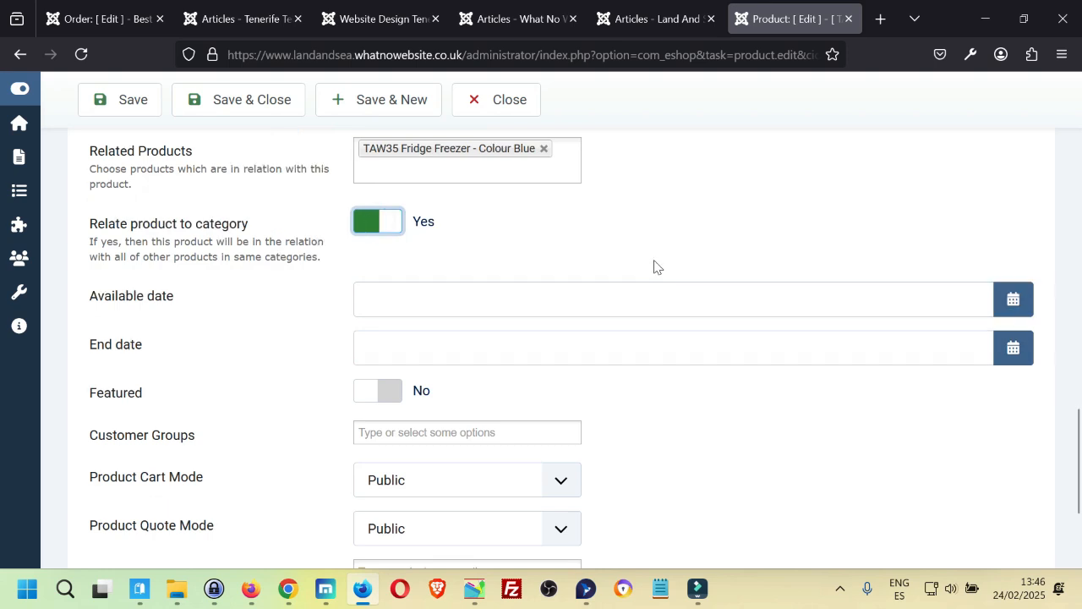
{"action": "scroll", "coordinate": [653, 268], "scroll_direction": "down", "scroll_amount": 1}
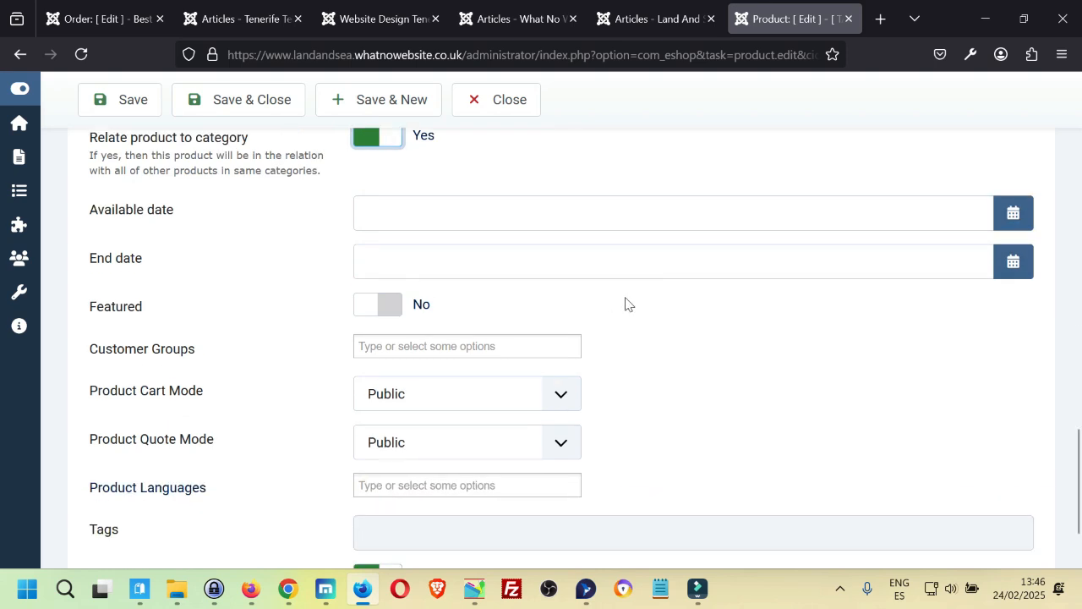
- Check the TAW55 product's attachments settings, save and close the product, and dismiss the save notice
{"action": "scroll", "coordinate": [605, 222], "scroll_direction": "up", "scroll_amount": 8}
{"action": "scroll", "coordinate": [605, 223], "scroll_direction": "up", "scroll_amount": 10}
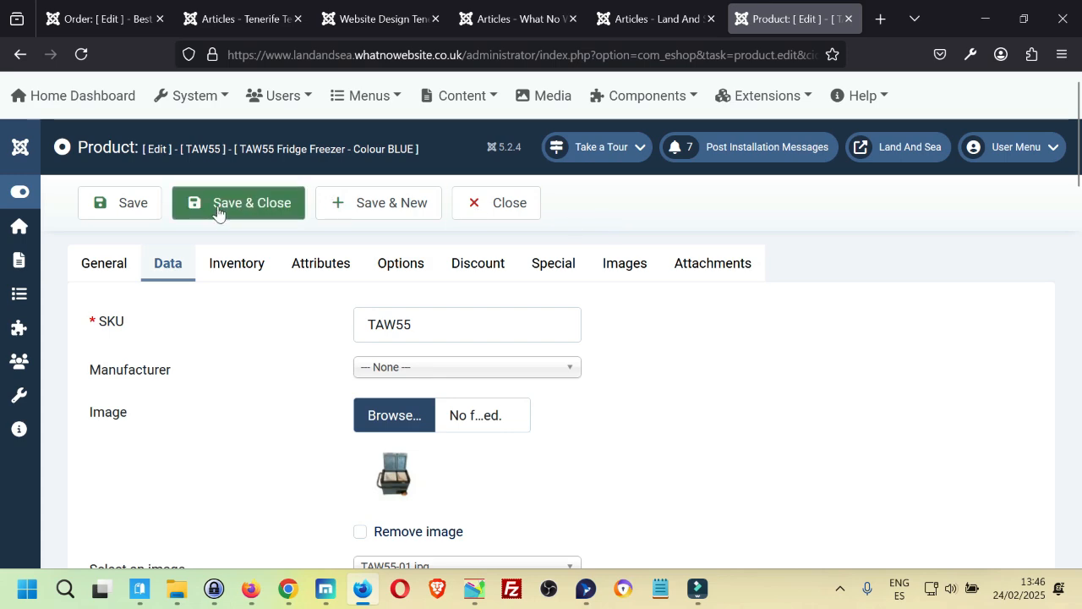
{"action": "key", "text": "alt+Tab"}
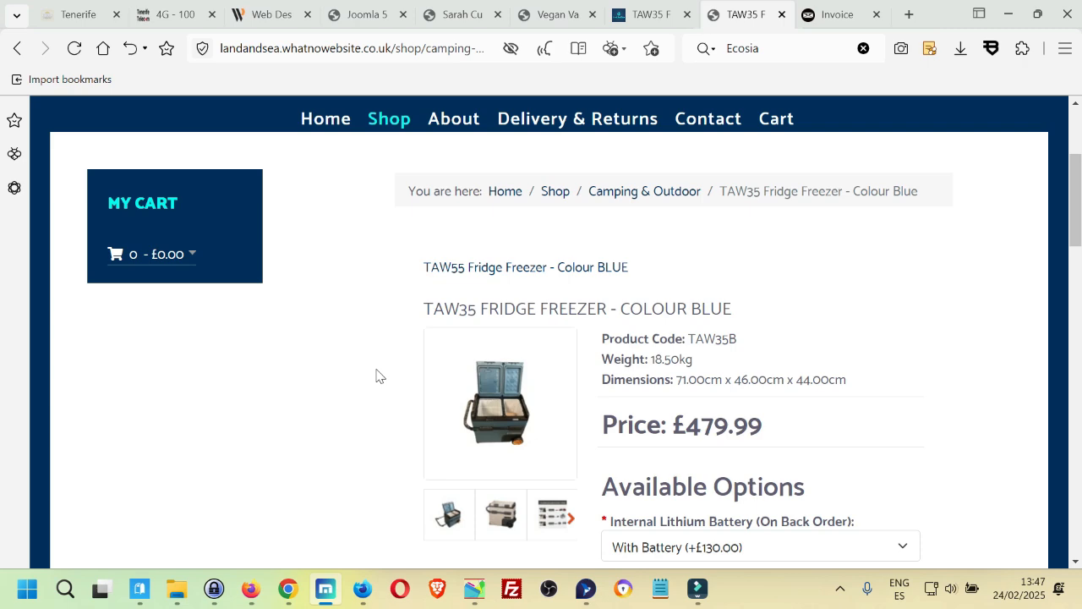
{"action": "key", "text": "alt+Tab"}
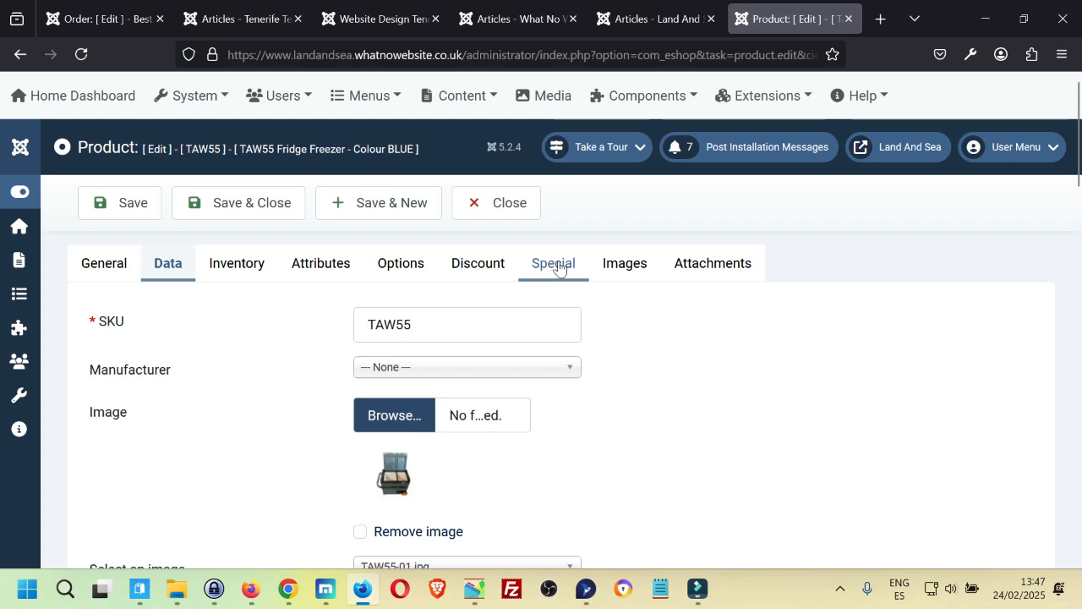
{"action": "left_click", "coordinate": [688, 264]}
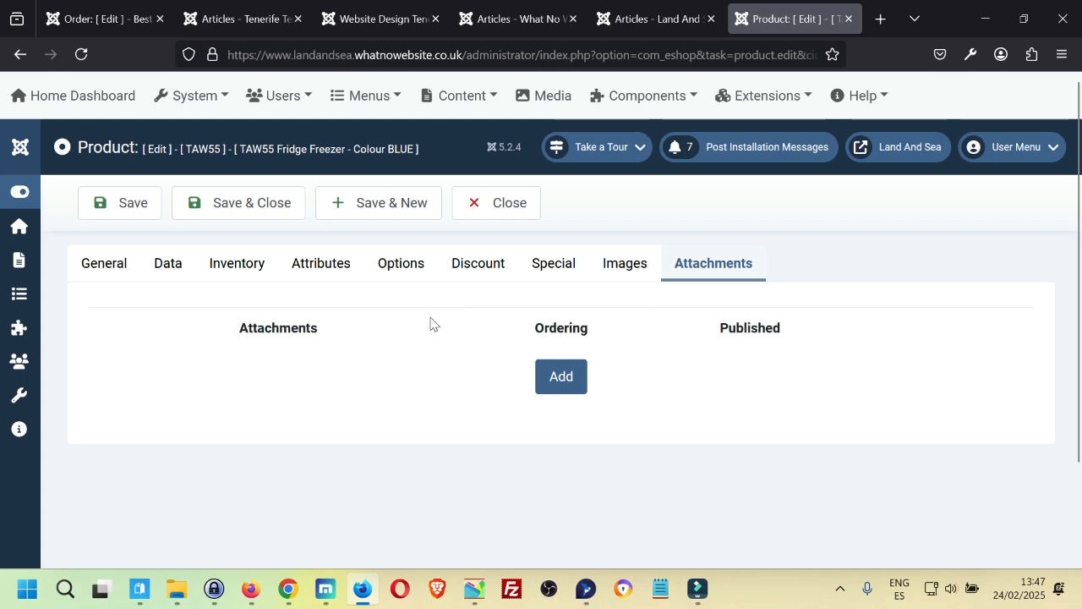
{"action": "left_click", "coordinate": [265, 209]}
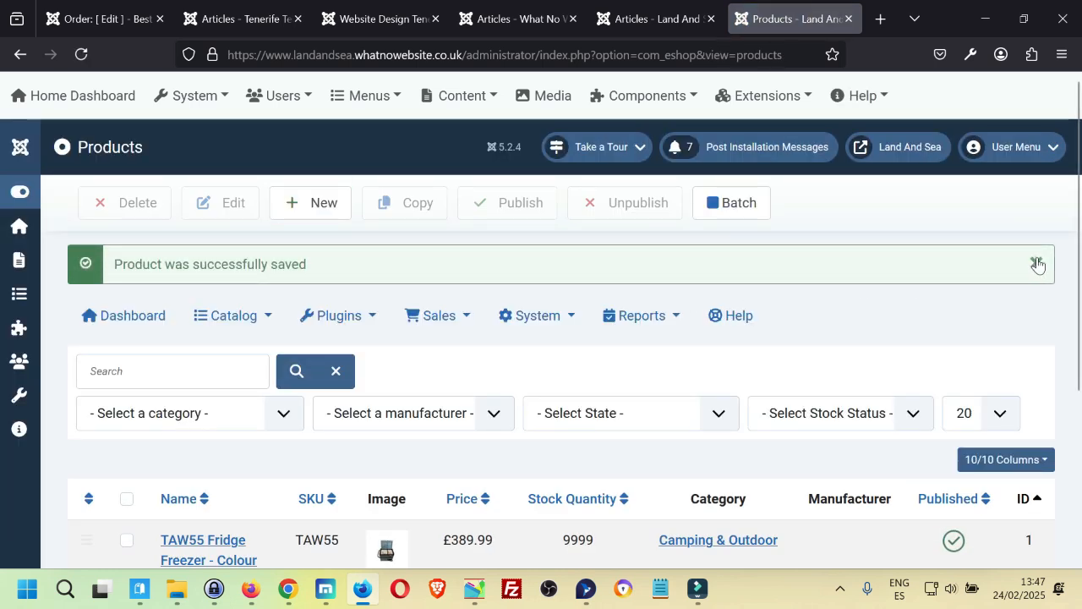
{"action": "left_click", "coordinate": [1036, 264]}
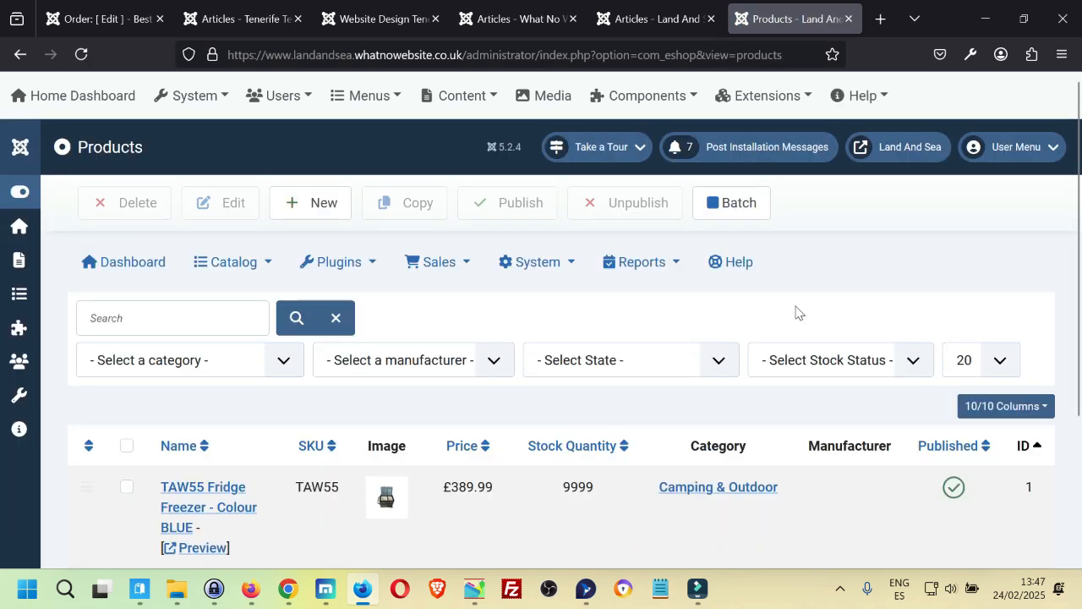